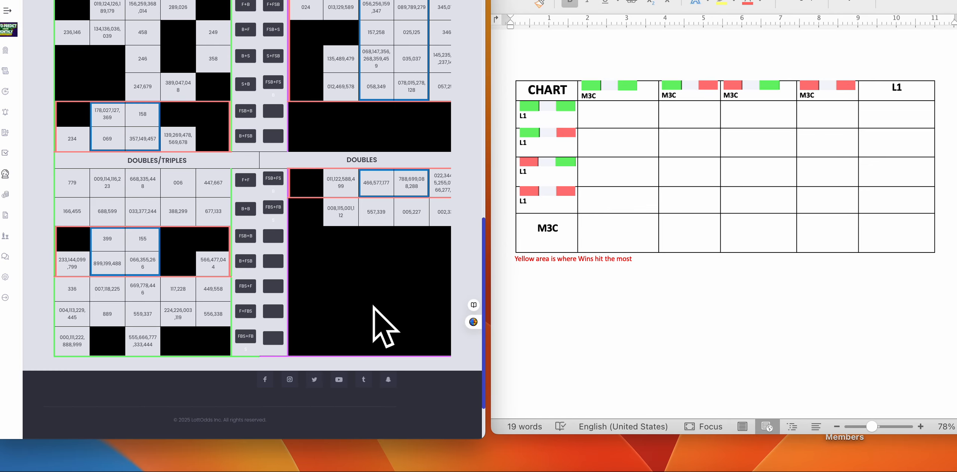
# Switch the lower section to the PAIRS view and examine the L1+8/3,1 and L1+8 pair charts
pyautogui.scroll(4, 378, 273)
pyautogui.scroll(8, 379, 266)
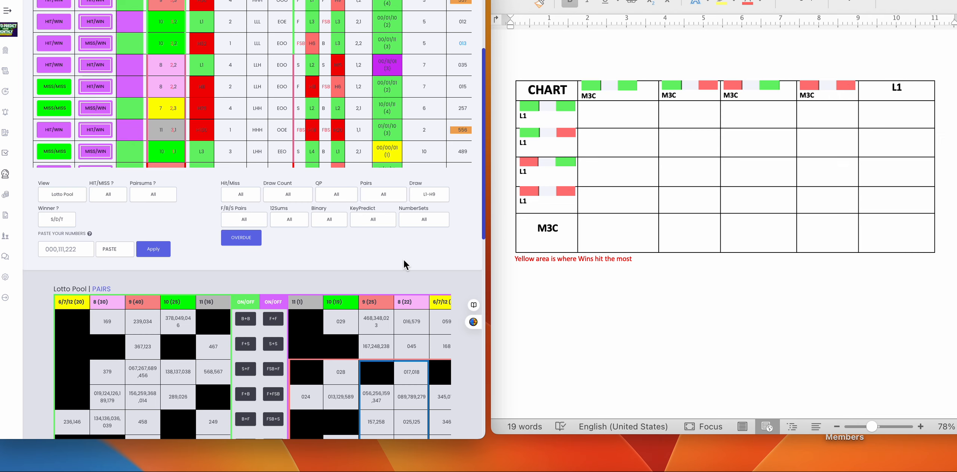
pyautogui.scroll(1, 389, 249)
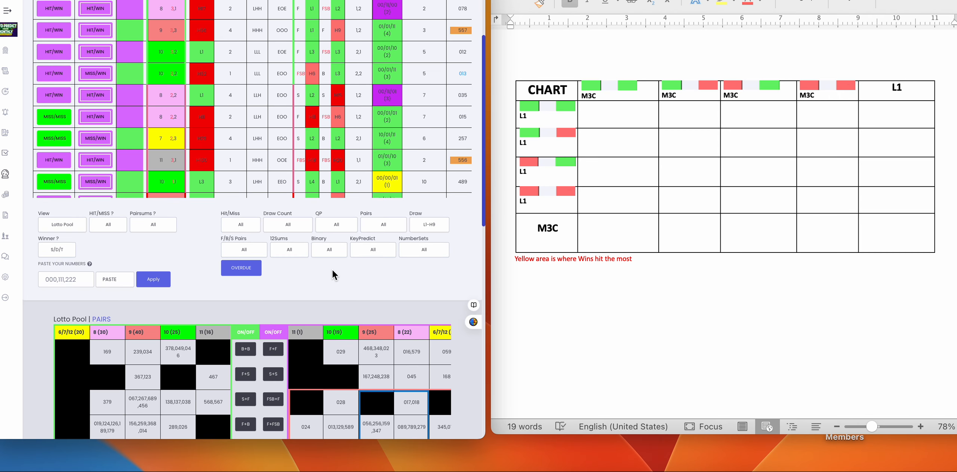
pyautogui.click(104, 320)
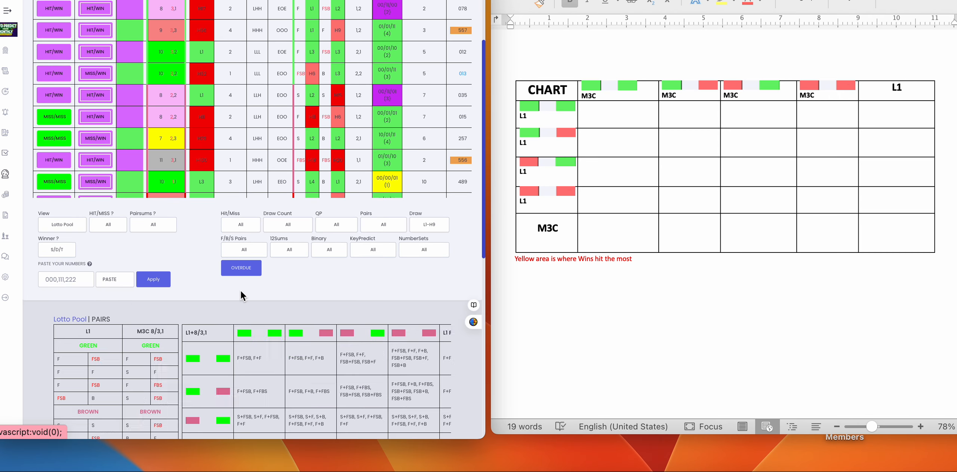
pyautogui.scroll(-5, 261, 289)
pyautogui.scroll(-3, 315, 263)
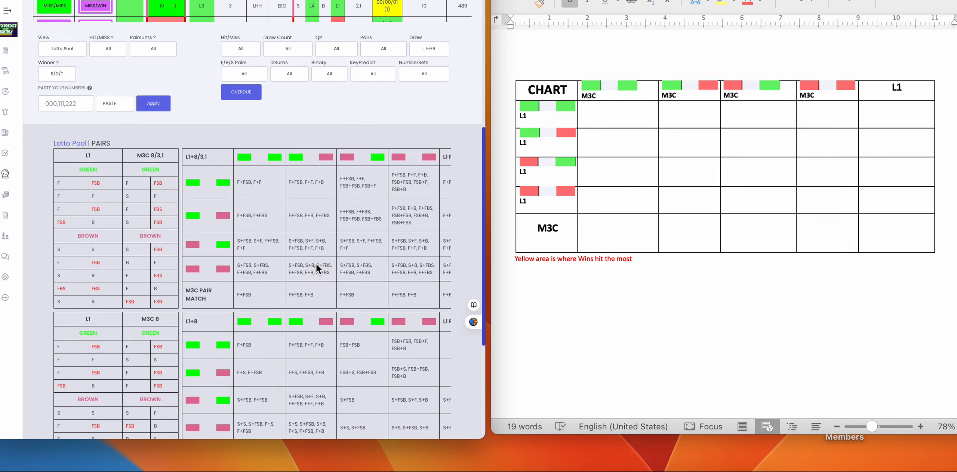
pyautogui.scroll(2, 316, 263)
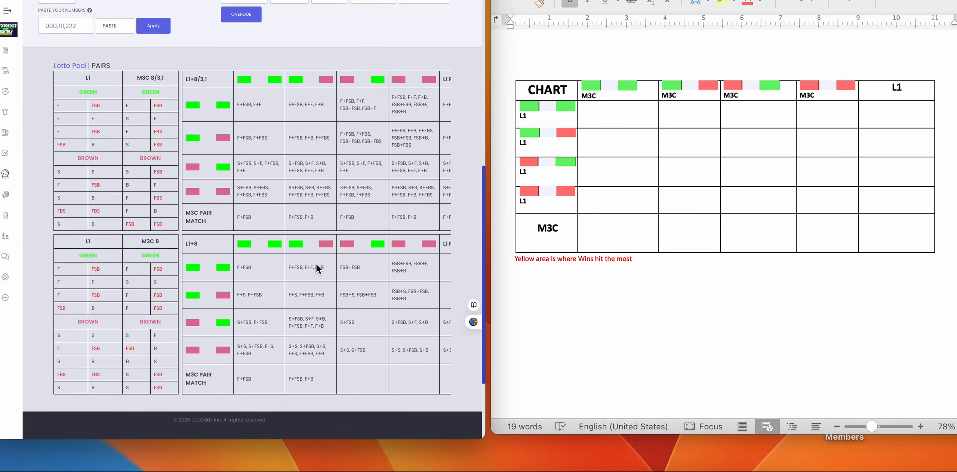
pyautogui.scroll(3, 286, 157)
pyautogui.scroll(4, 287, 160)
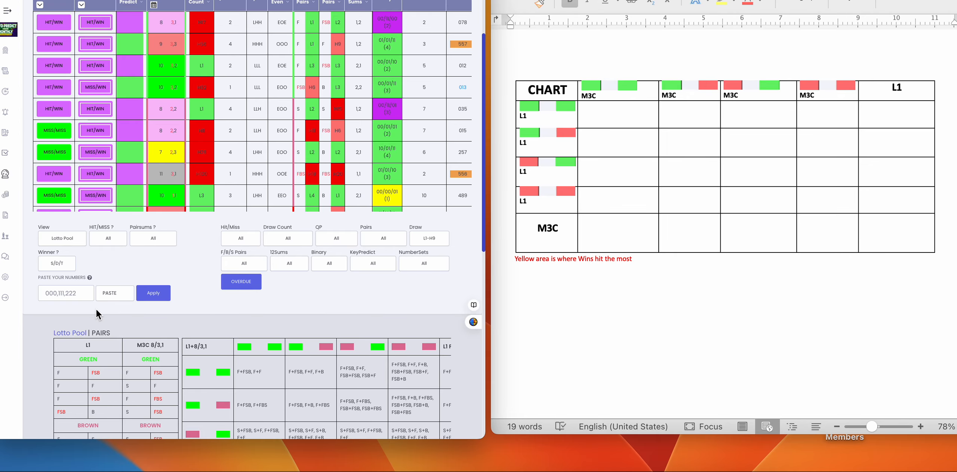
# Return to the Lotto Pool number view and check the forum post about the green L1+L4 pages
pyautogui.click(100, 332)
pyautogui.scroll(-4, 246, 299)
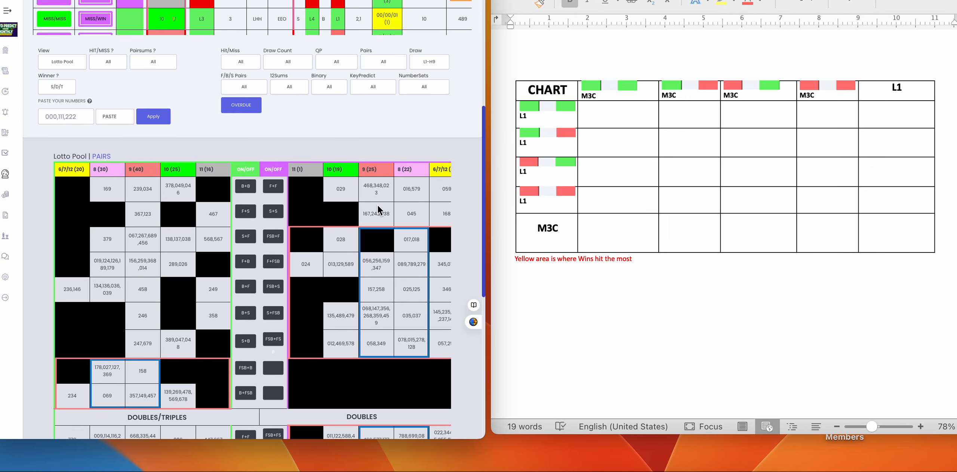
pyautogui.scroll(5, 376, 206)
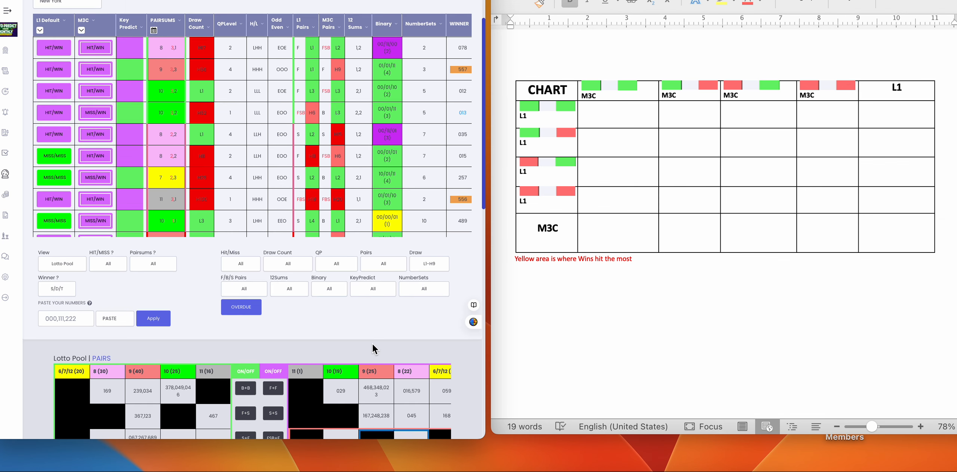
pyautogui.scroll(2, 373, 342)
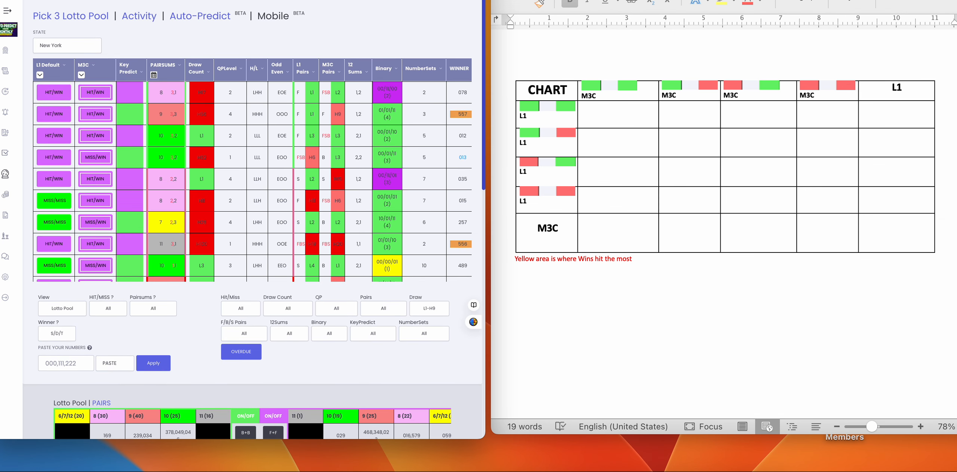
pyautogui.hotkey('ctrl', 'Tab')
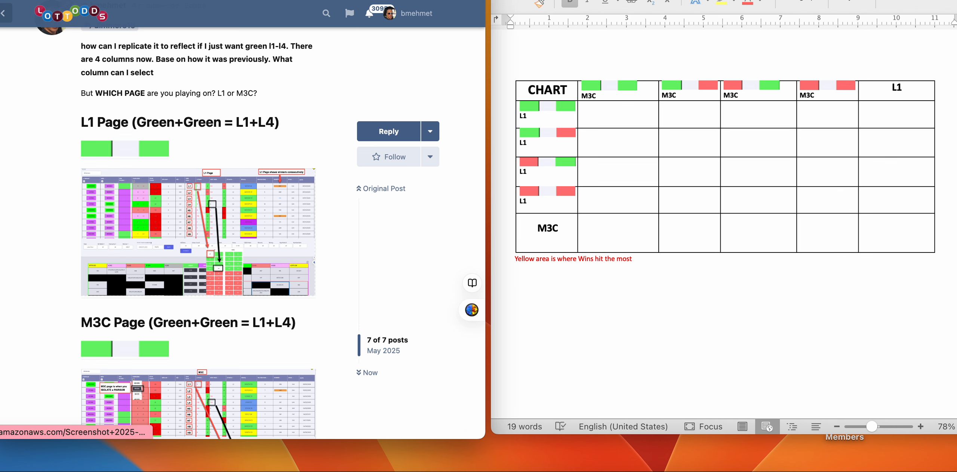
pyautogui.hotkey('ctrl', 'shift', 'Tab')
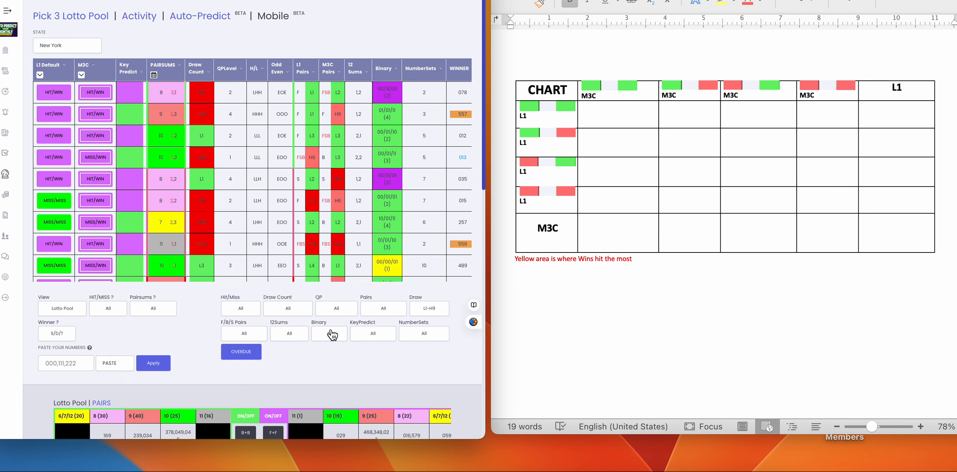
# Open the Draw filter so its L1 and M3C level grids are available
pyautogui.click(429, 308)
pyautogui.scroll(-2, 412, 344)
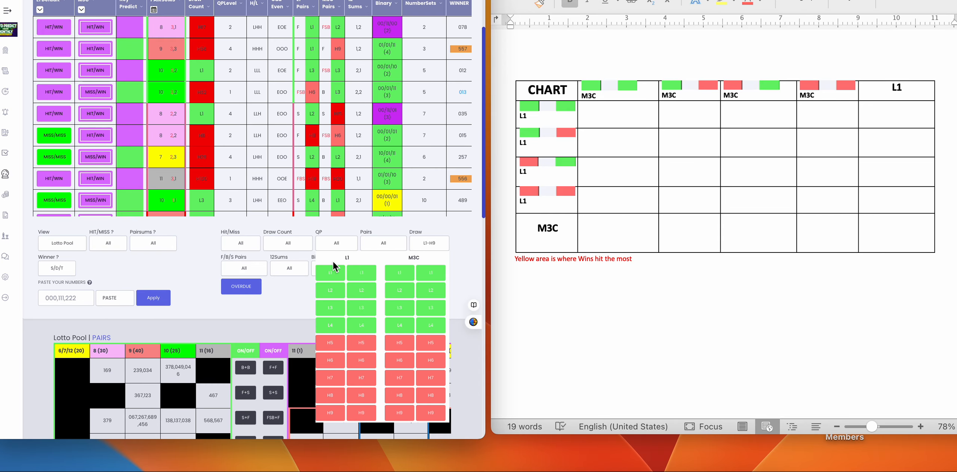
pyautogui.scroll(2, 332, 254)
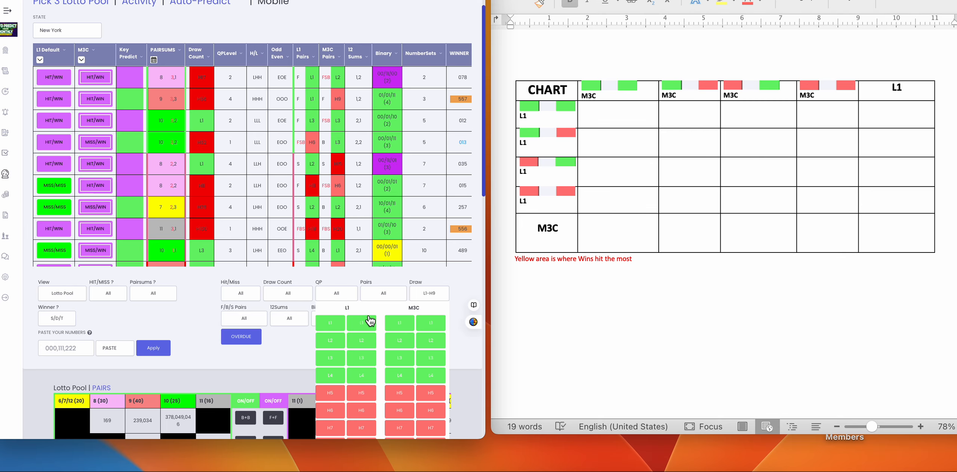
pyautogui.scroll(-4, 370, 320)
pyautogui.scroll(2, 346, 263)
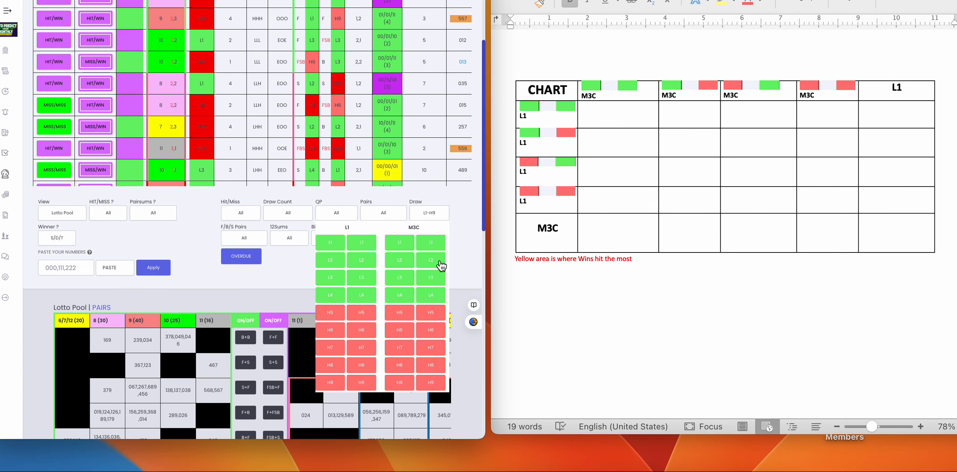
# Compare the Draw filter grids with the L1 Pairs, M3C Pairs, winner and date columns of the New York results
pyautogui.scroll(3, 461, 255)
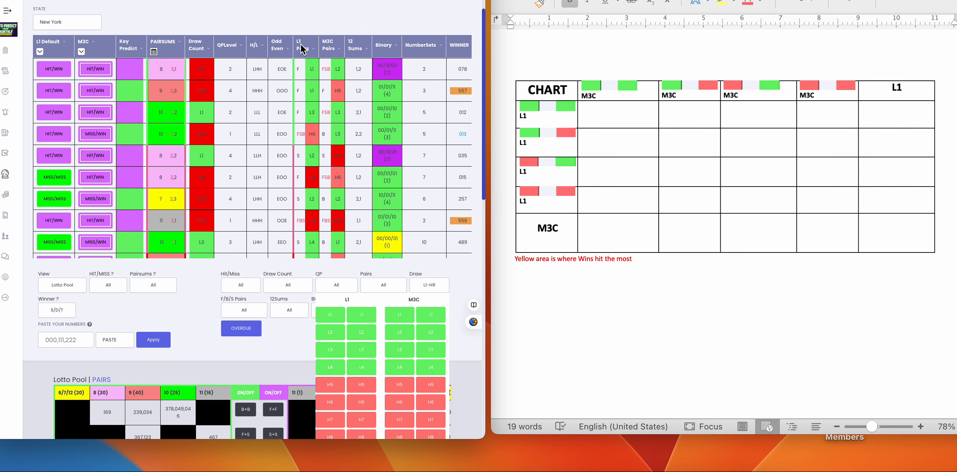
pyautogui.scroll(1, 332, 45)
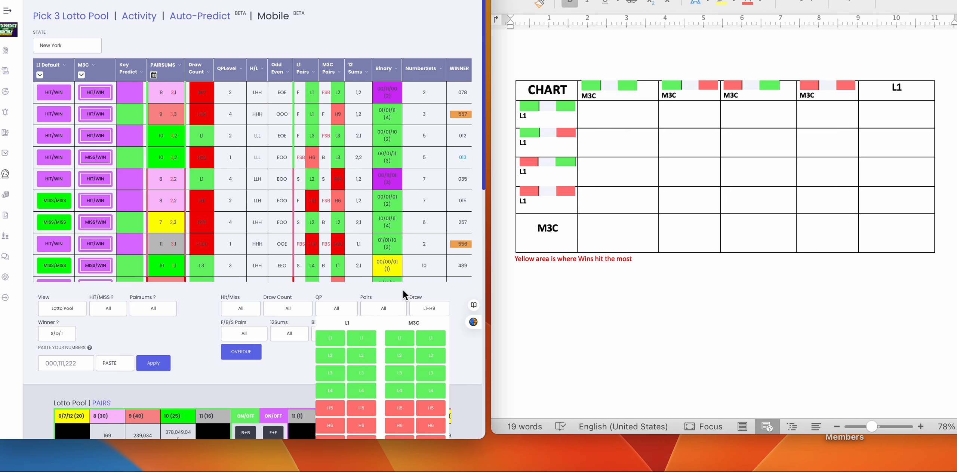
pyautogui.scroll(-3, 404, 293)
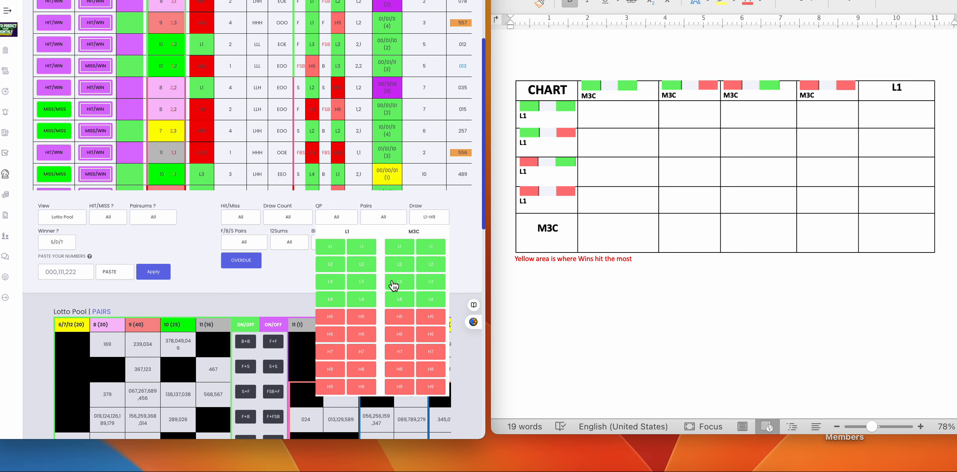
pyautogui.scroll(3, 414, 270)
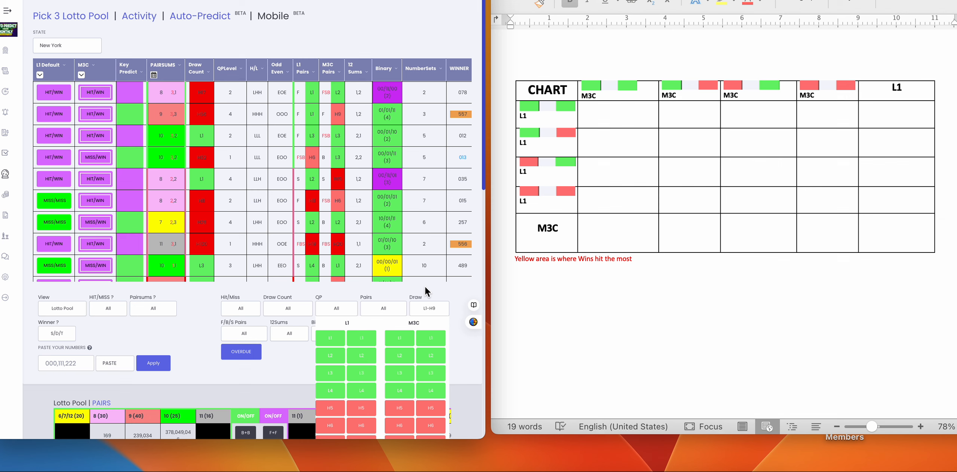
pyautogui.hscroll(3, 383, 111)
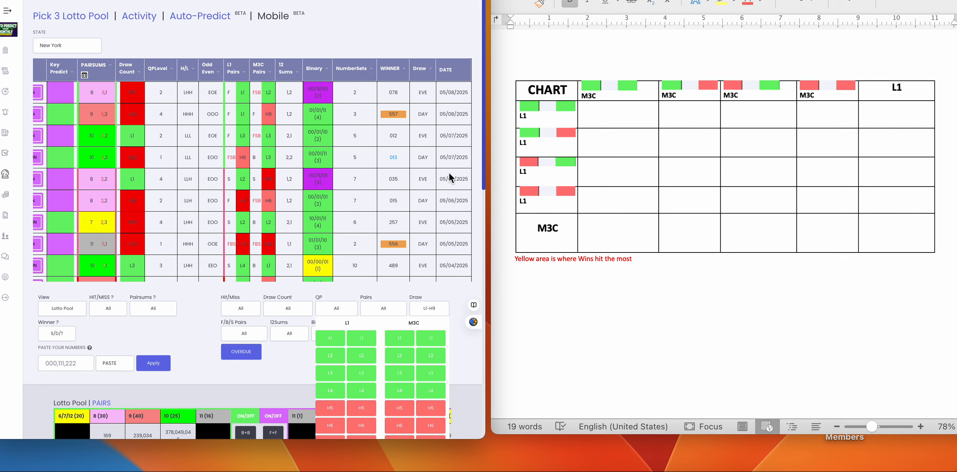
pyautogui.hscroll(-3, 341, 115)
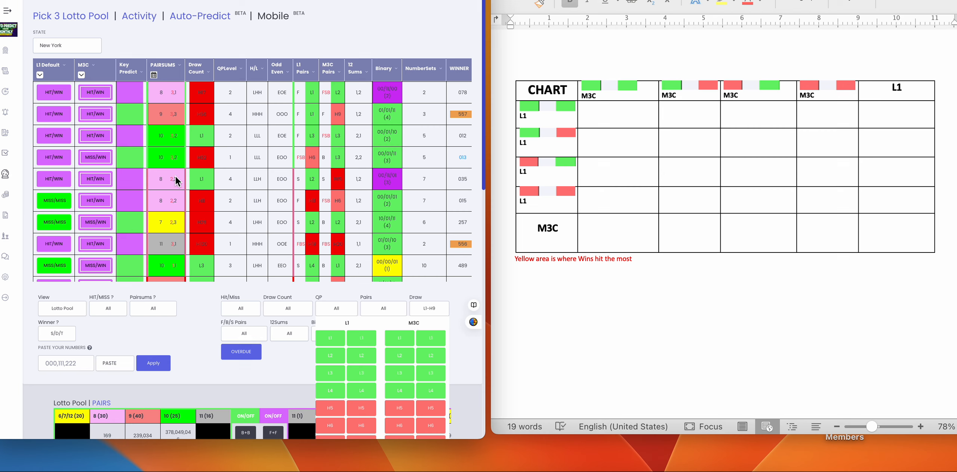
# Switch to the image editor and examine the annotated screenshot comparing the L1 Page with the 15 M3C Pages
pyautogui.click(949, 54)
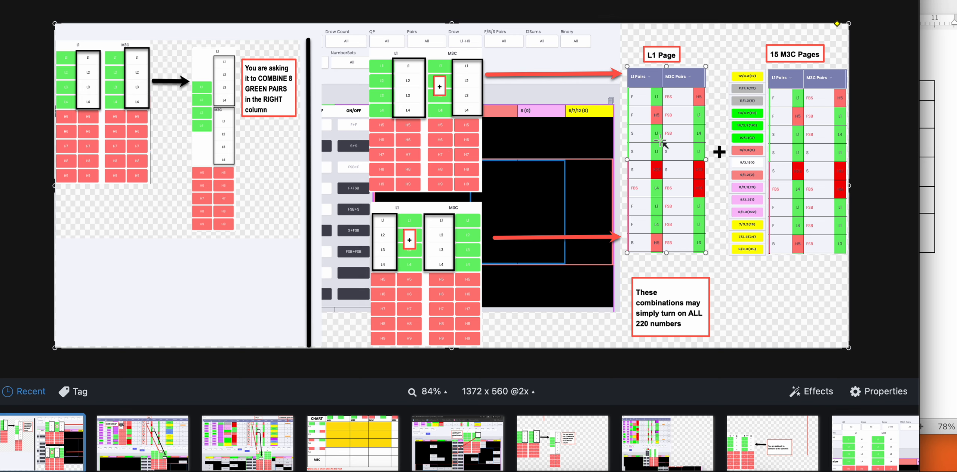
pyautogui.click(800, 204)
pyautogui.click(785, 55)
pyautogui.click(785, 57)
pyautogui.click(755, 76)
pyautogui.click(812, 126)
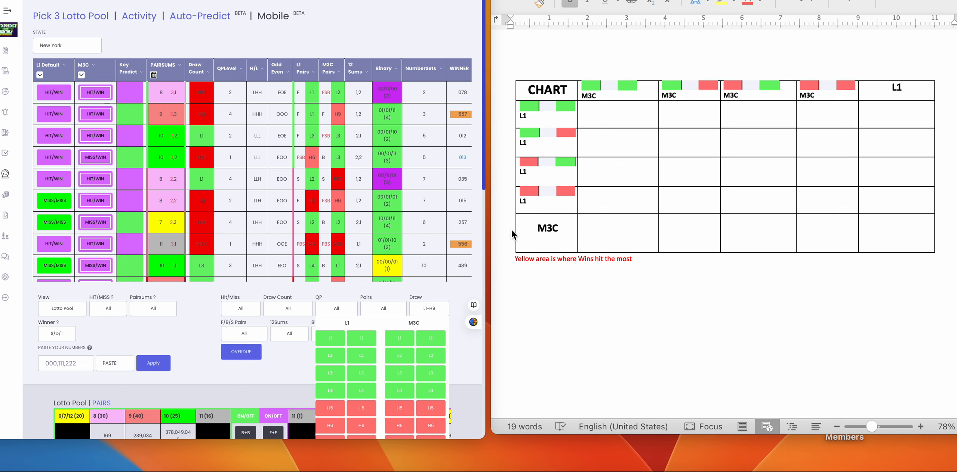
# In the Draw filter, select levels L1 to L4 in both M3C columns
pyautogui.scroll(-2, 457, 303)
pyautogui.scroll(-3, 458, 303)
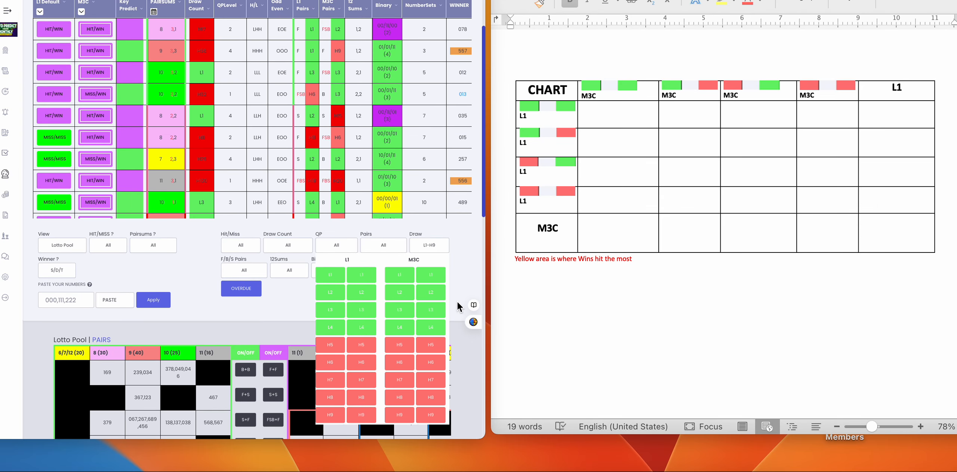
pyautogui.scroll(-1, 458, 307)
pyautogui.scroll(-7, 457, 302)
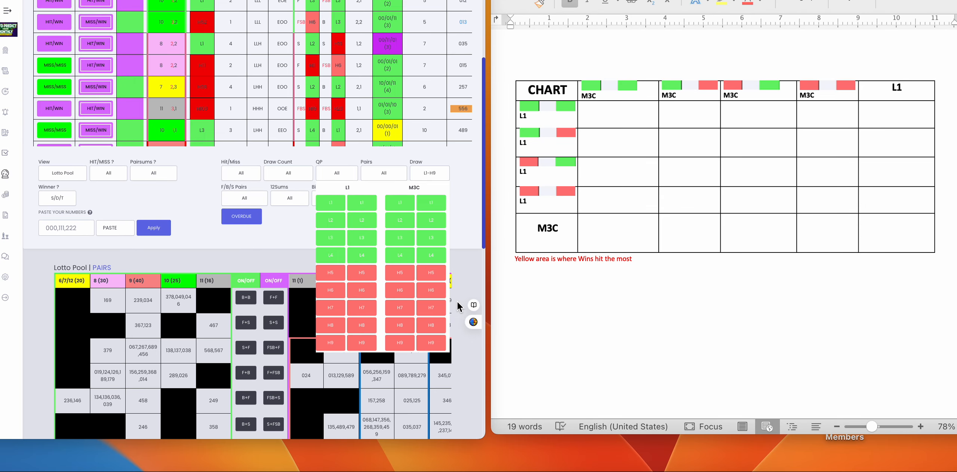
pyautogui.scroll(-2, 457, 300)
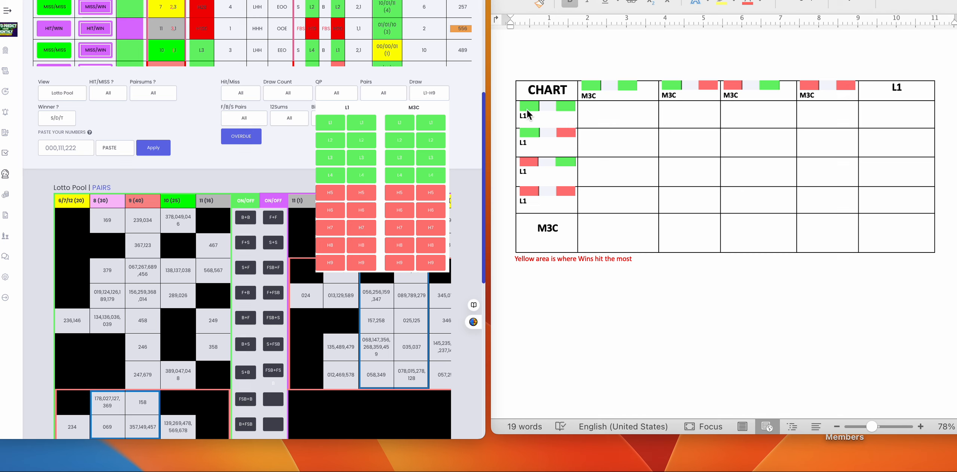
pyautogui.click(430, 119)
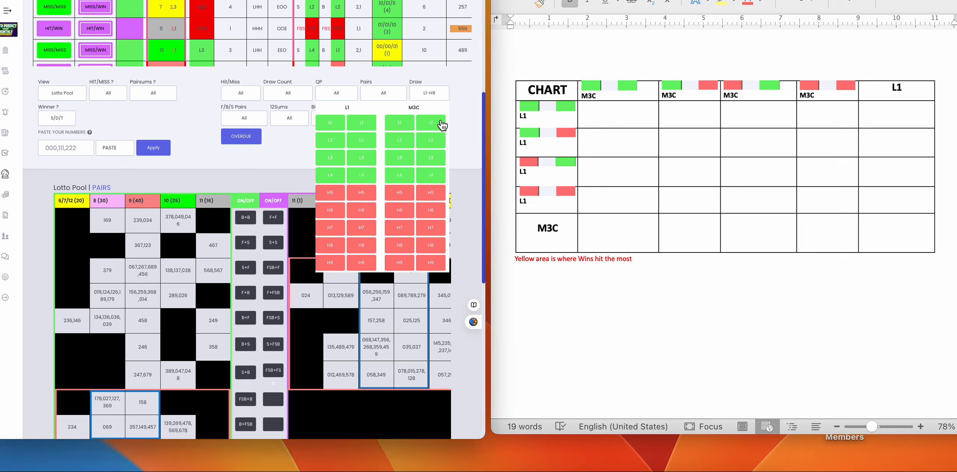
pyautogui.click(440, 121)
pyautogui.click(402, 122)
pyautogui.click(405, 136)
pyautogui.click(423, 136)
pyautogui.click(425, 158)
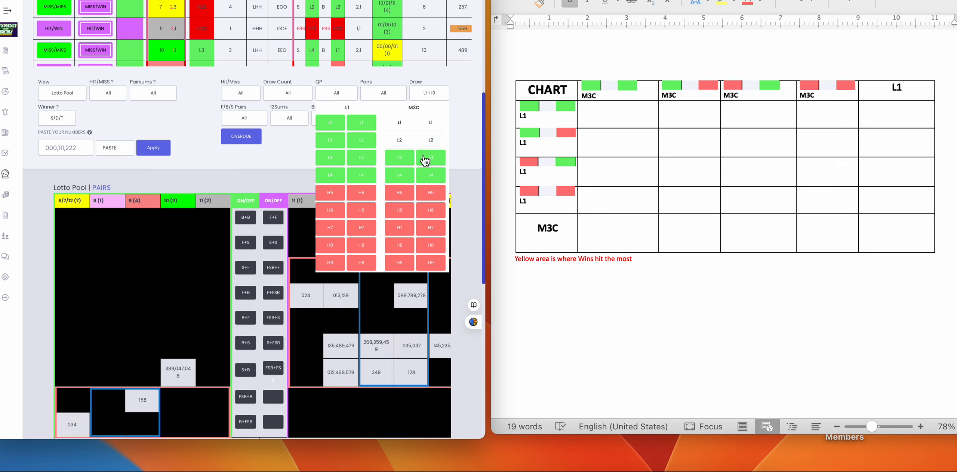
pyautogui.click(400, 158)
pyautogui.click(399, 172)
pyautogui.click(429, 176)
# In the Draw filter, select levels L1 to L4 in both columns of the L1 group
pyautogui.click(361, 123)
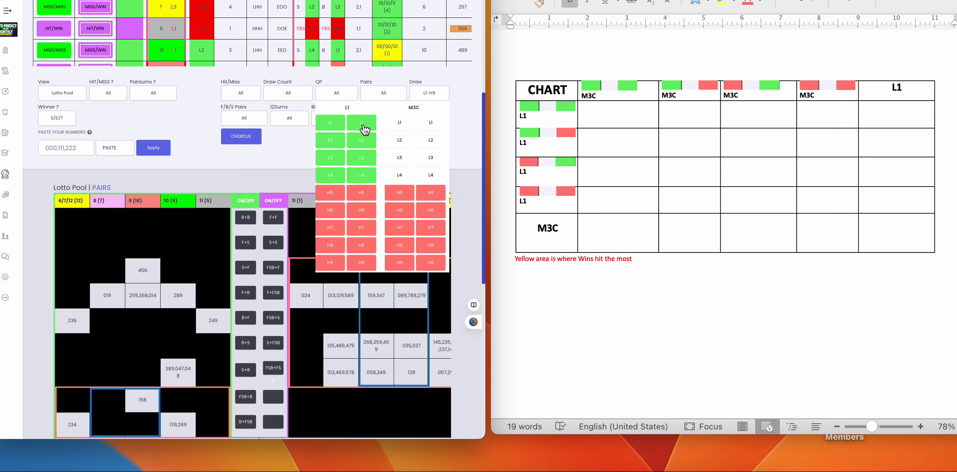
pyautogui.click(331, 123)
pyautogui.click(361, 140)
pyautogui.click(330, 140)
pyautogui.click(331, 158)
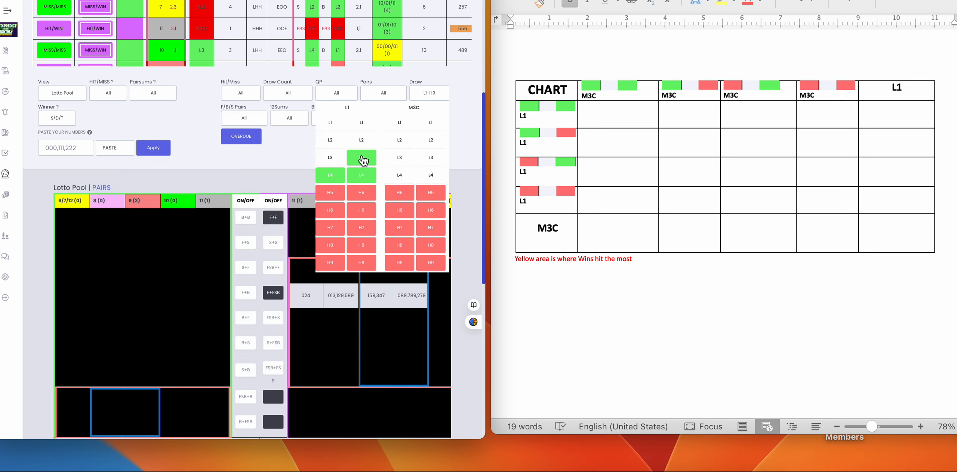
pyautogui.click(361, 157)
pyautogui.click(330, 175)
pyautogui.click(361, 174)
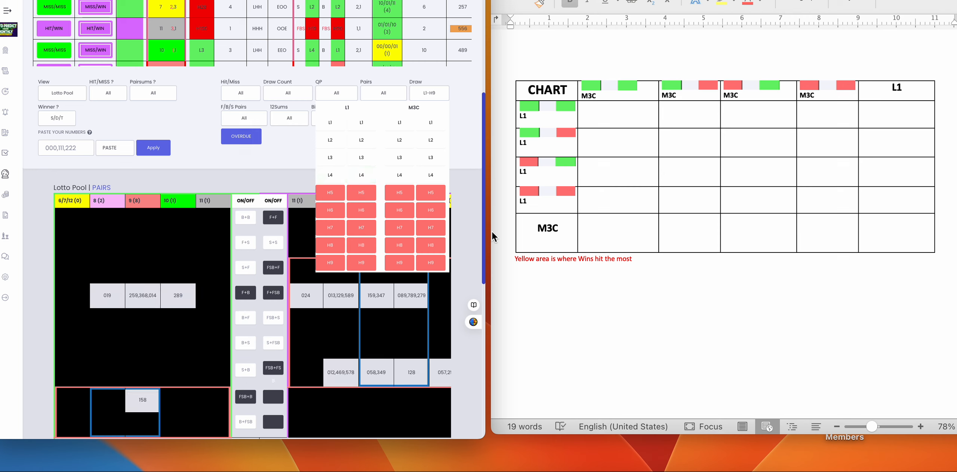
# Widen the browser window to fit the whole number pool and shift the Word chart document beside it
pyautogui.hscroll(2, 363, 293)
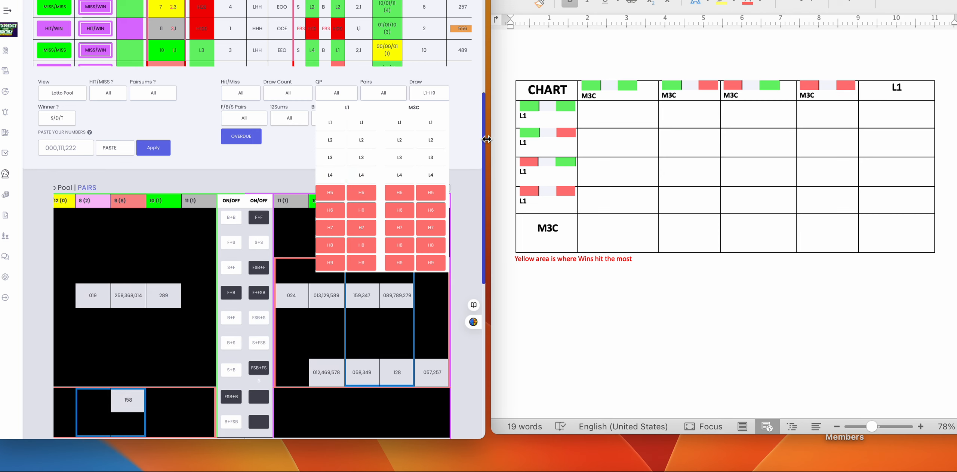
pyautogui.moveTo(486, 139); pyautogui.dragTo(515, 149)
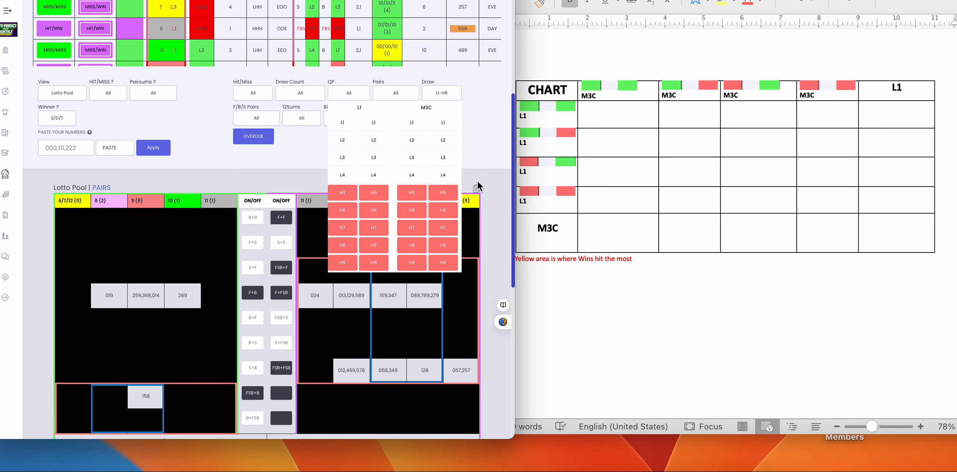
pyautogui.moveTo(611, 1); pyautogui.dragTo(611, 0)
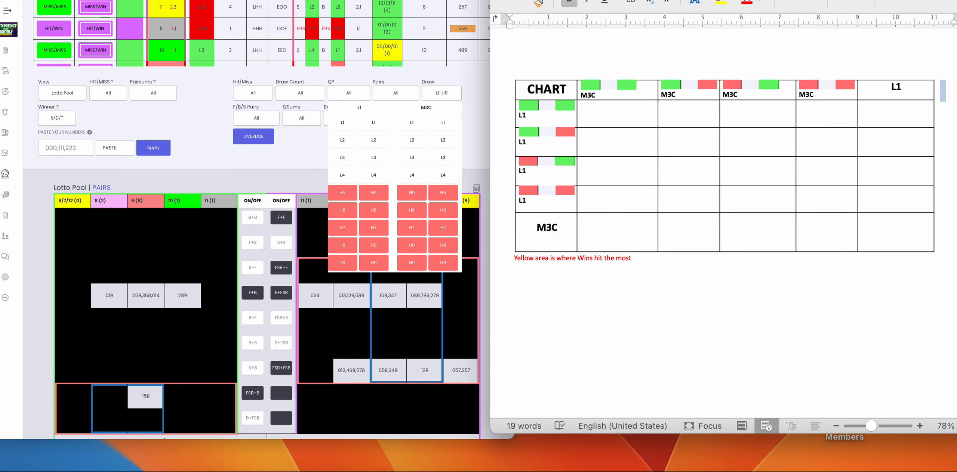
# Copy the filtered Lotto Pool numbers
pyautogui.click(477, 188)
pyautogui.scroll(3, 493, 120)
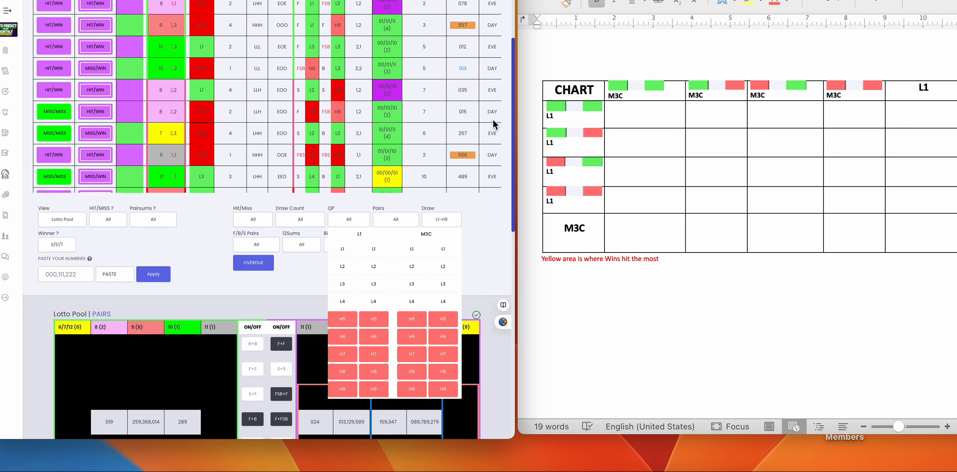
pyautogui.scroll(2, 492, 118)
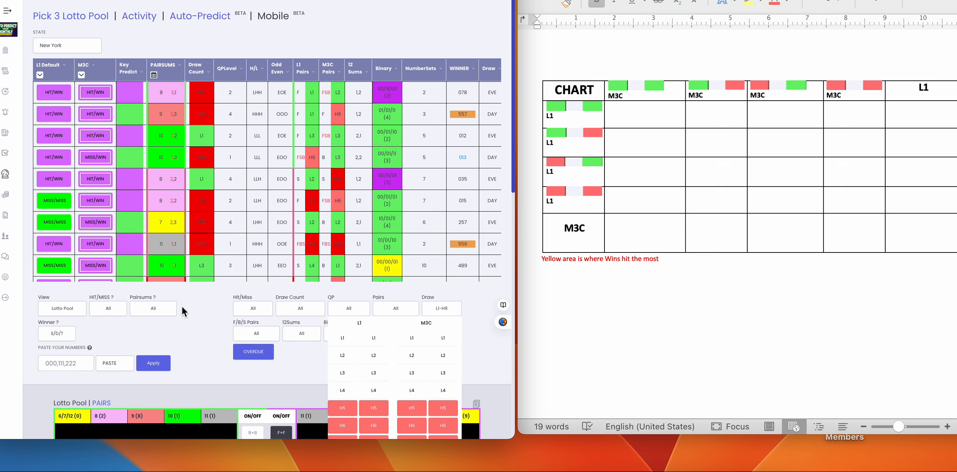
# Set the Winner filter to S so the Lotto Pool shows only single numbers
pyautogui.click(58, 333)
pyautogui.click(69, 371)
pyautogui.scroll(-2, 479, 324)
pyautogui.scroll(1, 479, 324)
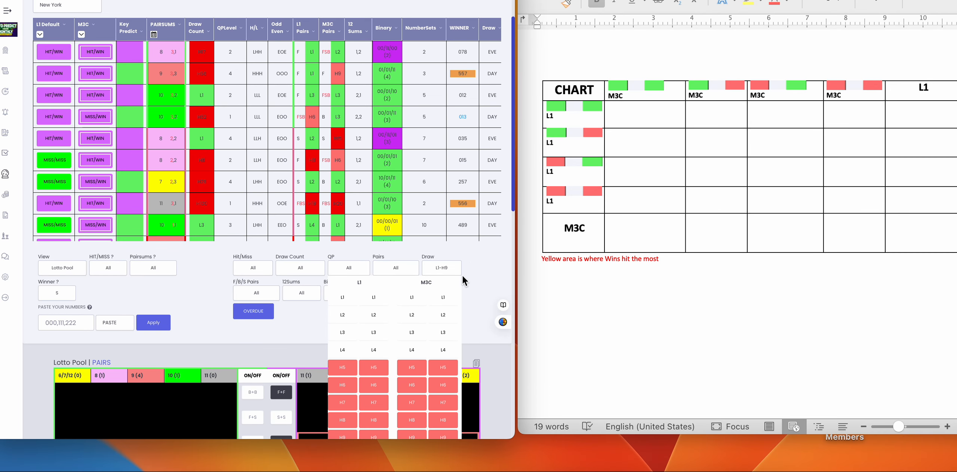
pyautogui.scroll(2, 462, 274)
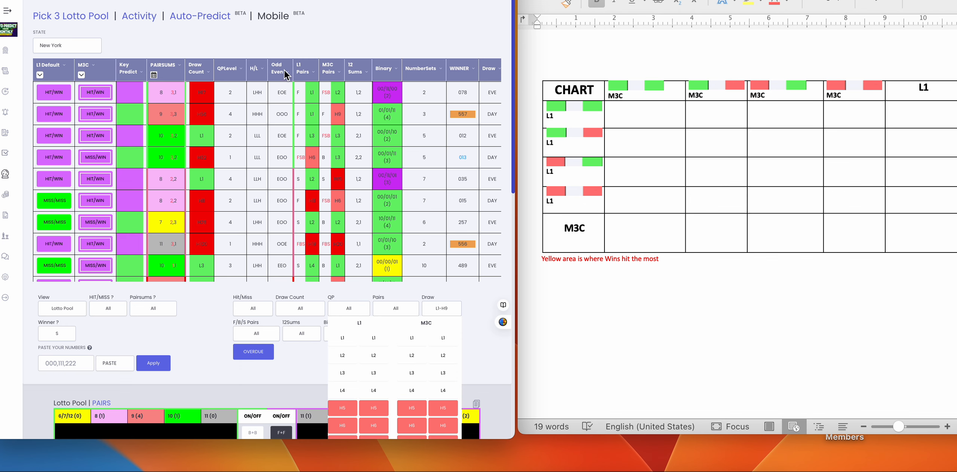
pyautogui.scroll(-3, 453, 314)
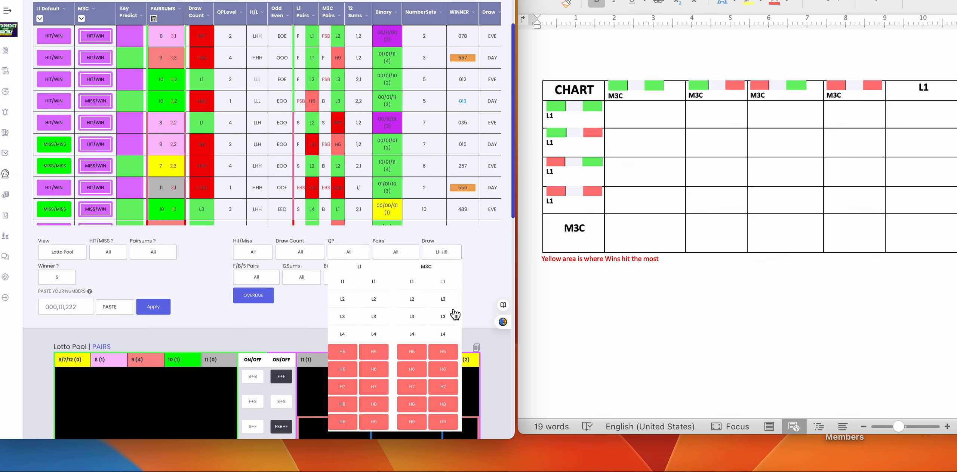
pyautogui.scroll(2, 453, 308)
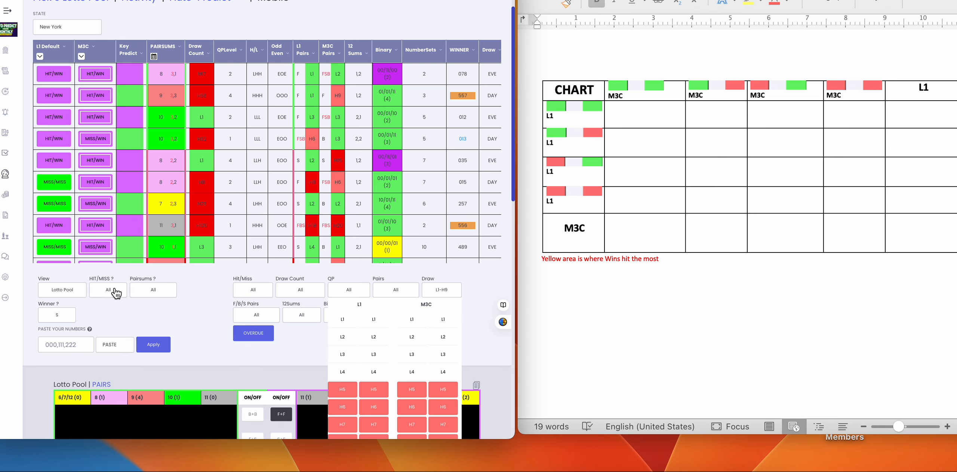
# Open the Pairsums calendar for May 2025 and switch off pairsums so that only the 9 pairsum draws remain
pyautogui.scroll(-3, 170, 214)
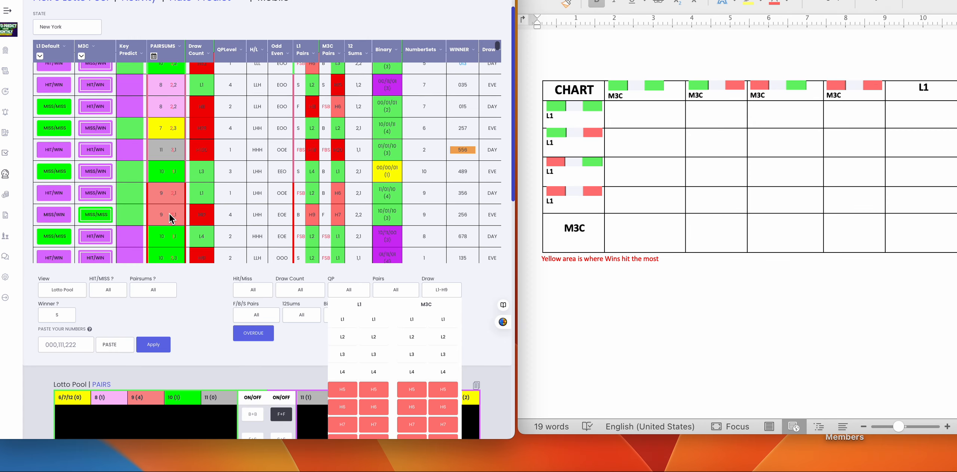
pyautogui.scroll(3, 169, 212)
pyautogui.click(153, 56)
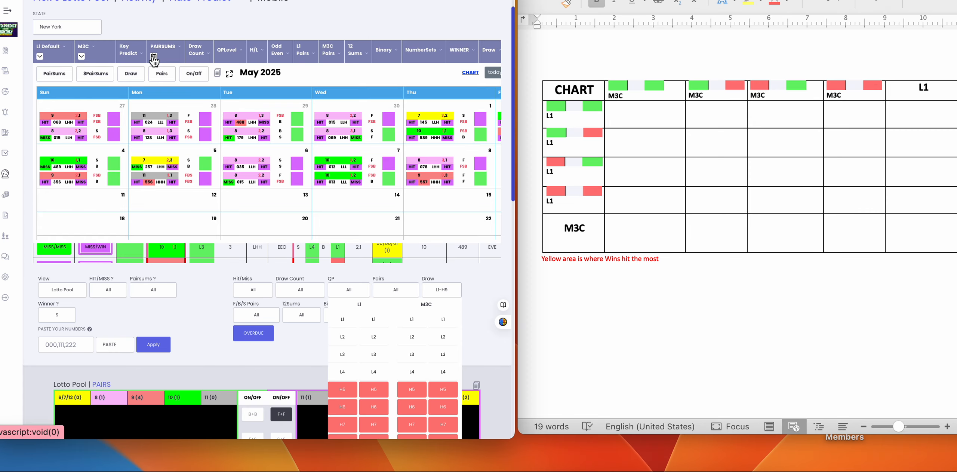
pyautogui.click(59, 73)
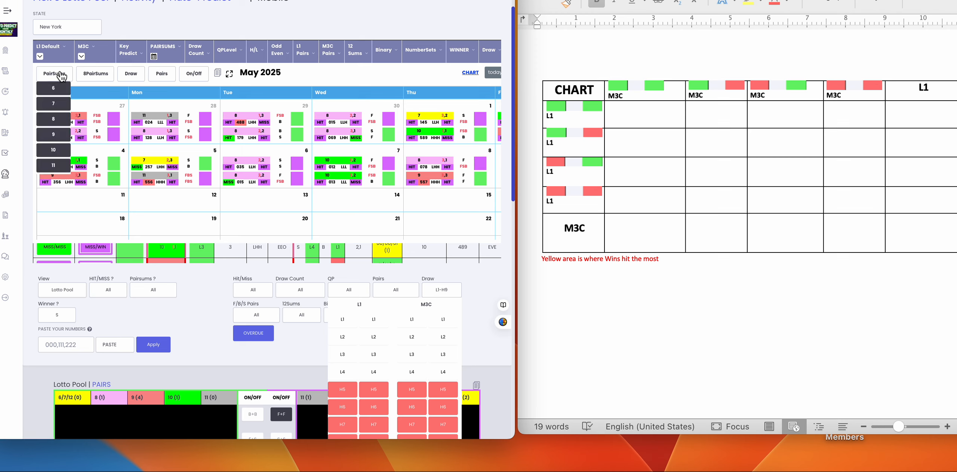
pyautogui.click(56, 103)
pyautogui.click(54, 119)
pyautogui.click(55, 149)
pyautogui.click(55, 165)
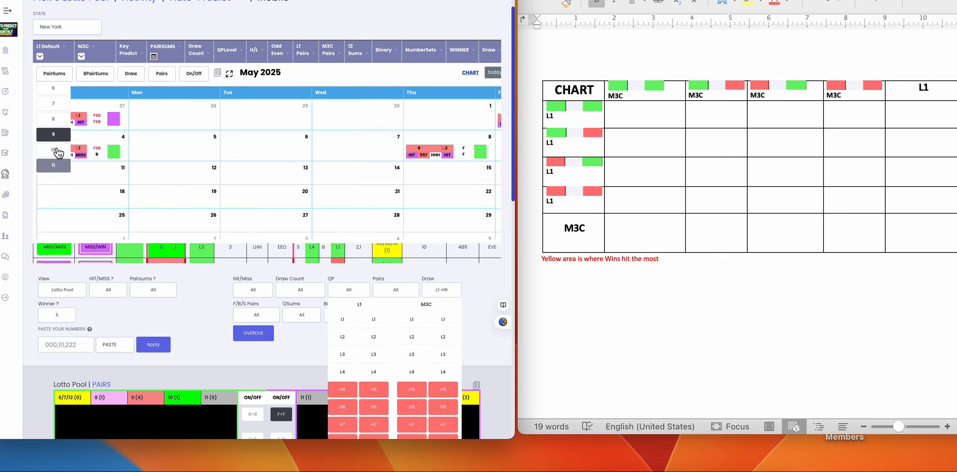
# Examine the 9 pairsum draws across the weeks of May 2025 and April 2025 in the calendar
pyautogui.hscroll(3, 236, 183)
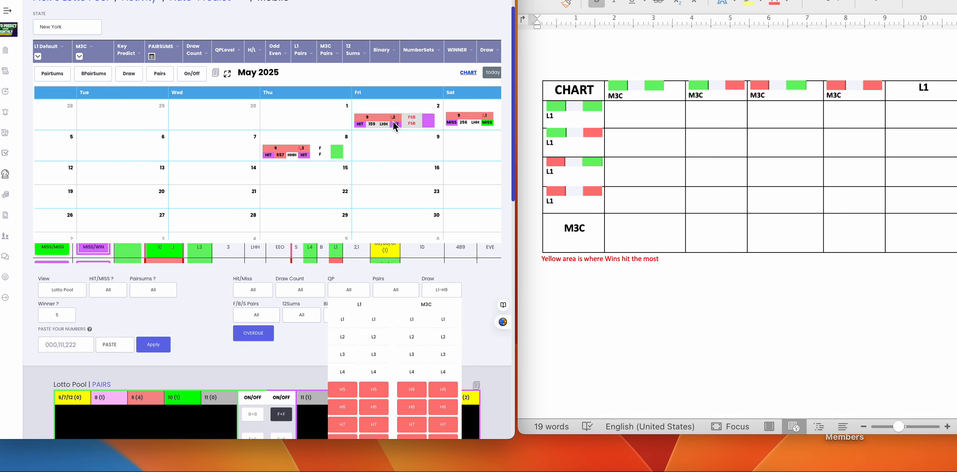
pyautogui.hscroll(-4, 393, 121)
pyautogui.hscroll(4, 273, 129)
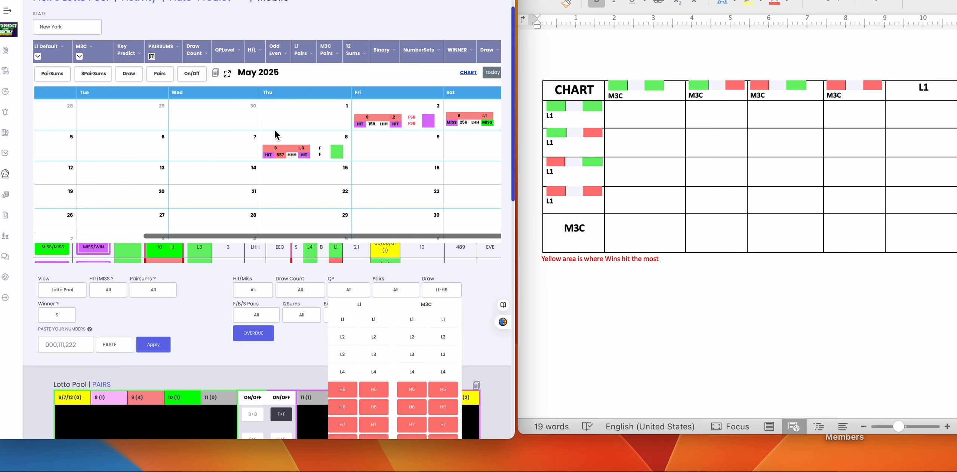
pyautogui.hscroll(2, 455, 114)
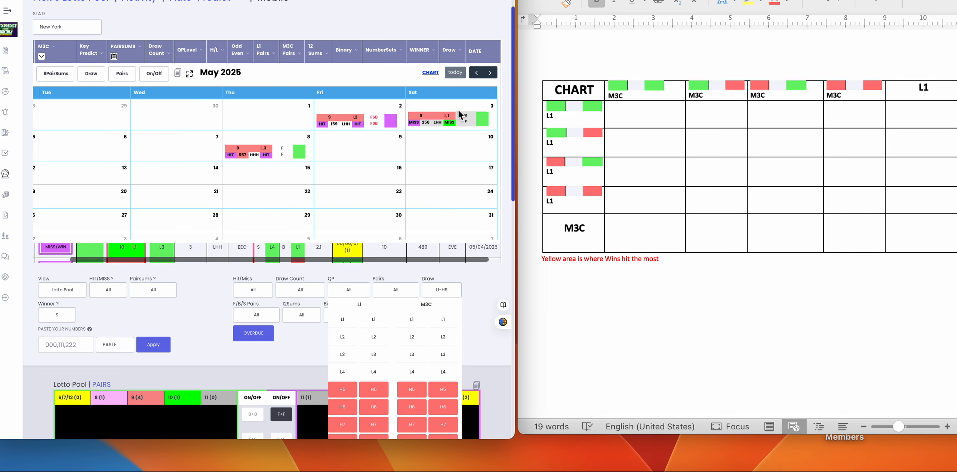
pyautogui.click(476, 72)
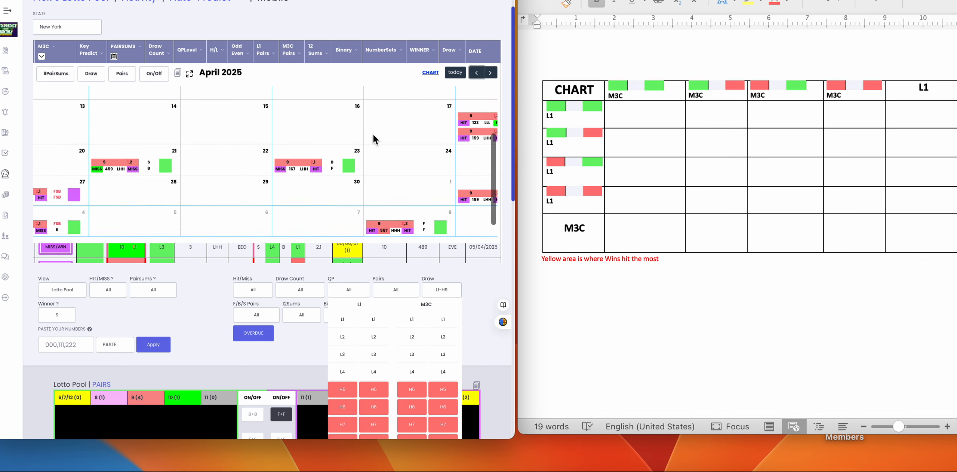
pyautogui.hscroll(5, 373, 136)
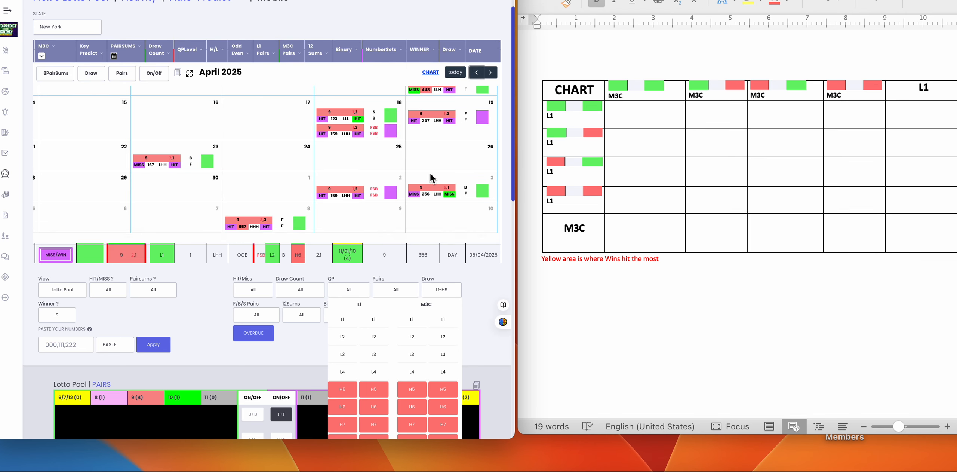
pyautogui.hscroll(-5, 393, 163)
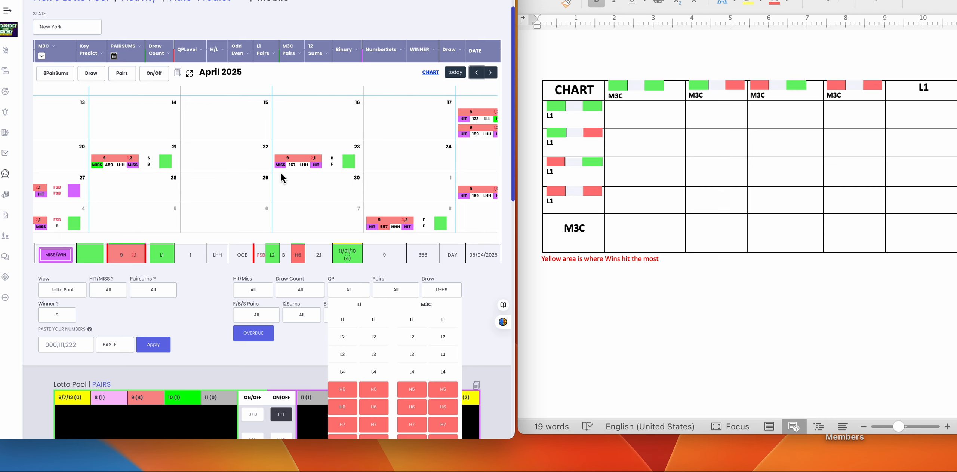
pyautogui.hscroll(-2, 172, 191)
pyautogui.hscroll(2, 172, 191)
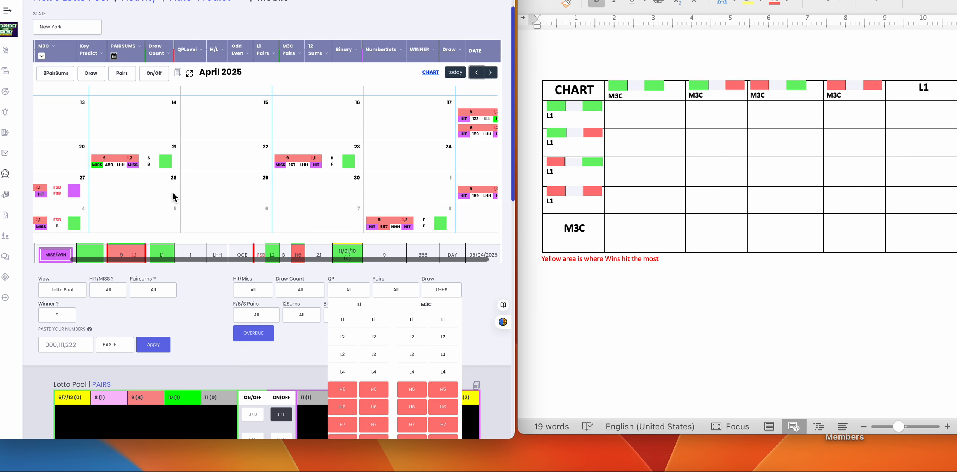
# Return the calendar to May 2025, review its 9 pairsum draws, and close the calendar
pyautogui.click(490, 72)
pyautogui.scroll(1, 417, 158)
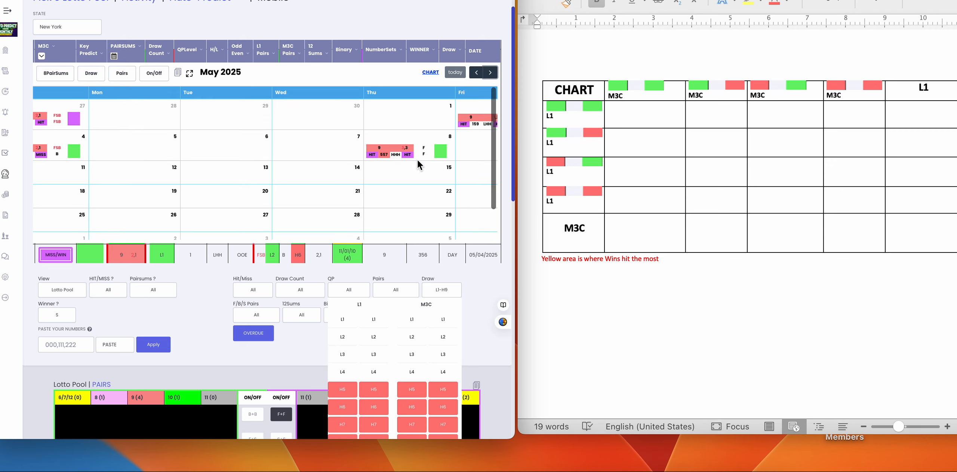
pyautogui.hscroll(3, 467, 126)
pyautogui.hscroll(-3, 467, 126)
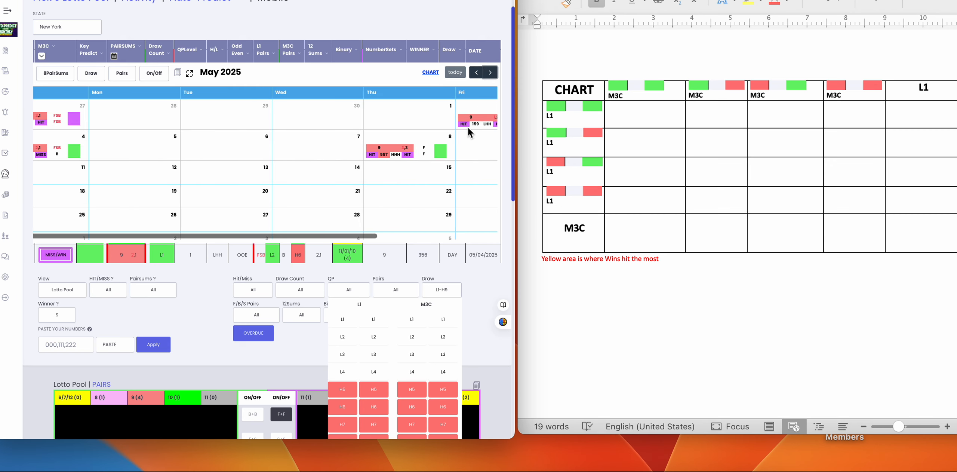
pyautogui.hscroll(3, 467, 126)
pyautogui.hscroll(-3, 445, 119)
pyautogui.hscroll(5, 312, 148)
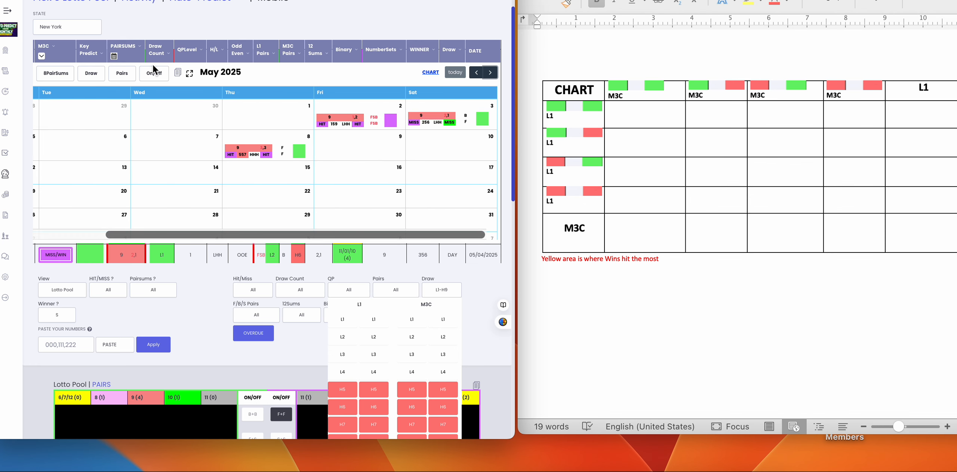
pyautogui.click(115, 57)
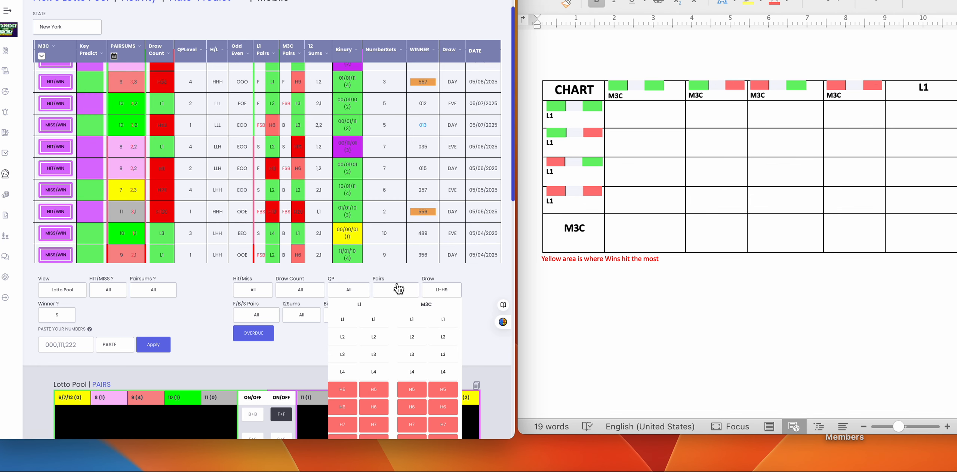
# Copy the filtered Lotto Pool numbers into the Word chart cell for all-green L1 and all-green M3C, splitting the list into two lines after 159
pyautogui.click(476, 382)
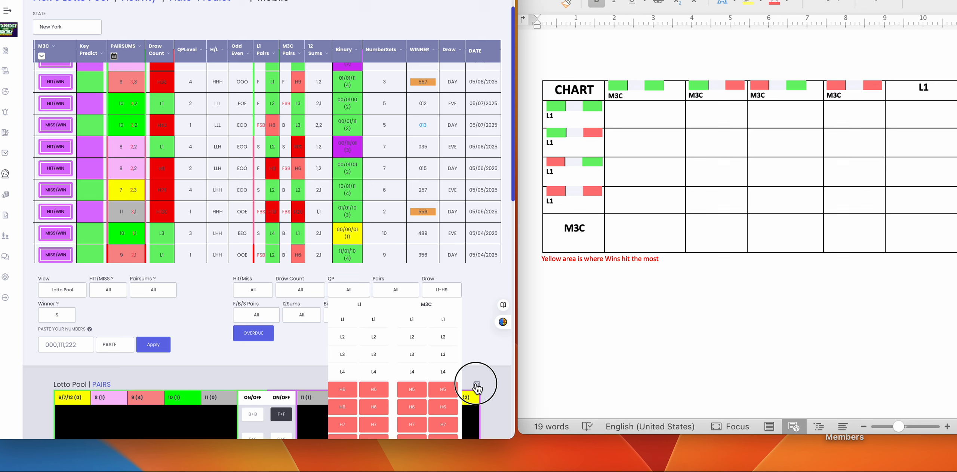
pyautogui.click(630, 113)
pyautogui.hotkey('ctrl', 'v')
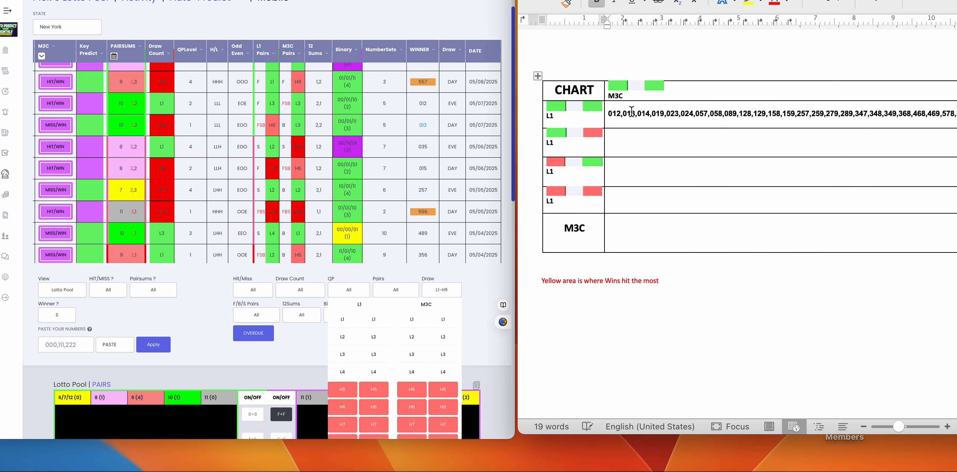
pyautogui.click(797, 112)
pyautogui.press('Return')
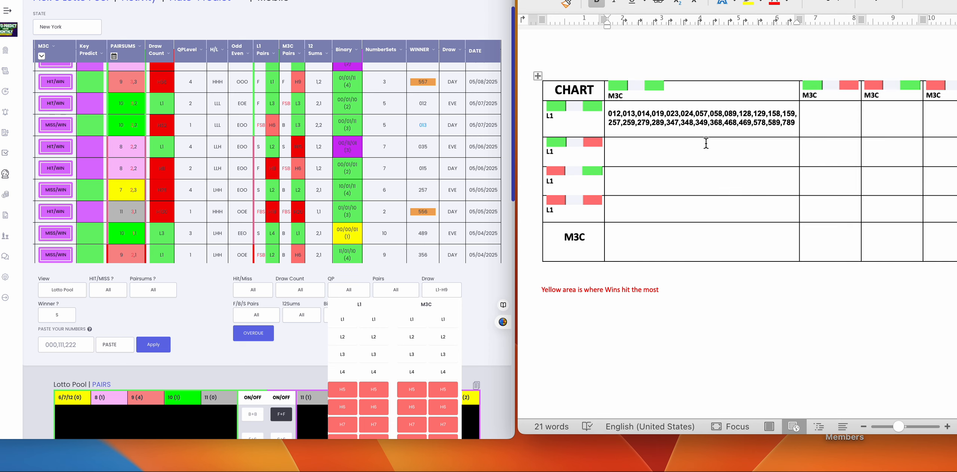
pyautogui.moveTo(795, 123); pyautogui.dragTo(603, 111)
pyautogui.click(660, 130)
# Close the Draw filter's list of L1 and M3C levels so the whole Lotto Pool is uncovered
pyautogui.scroll(-5, 476, 311)
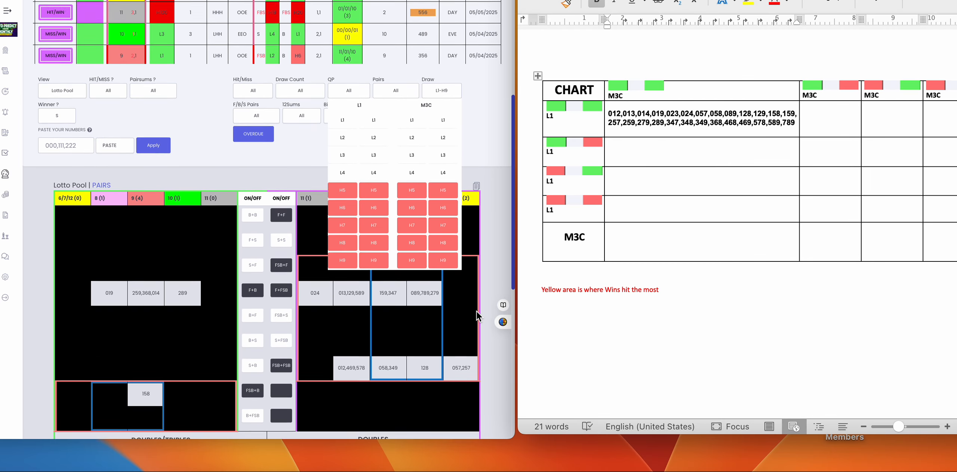
pyautogui.scroll(1, 476, 311)
pyautogui.click(437, 115)
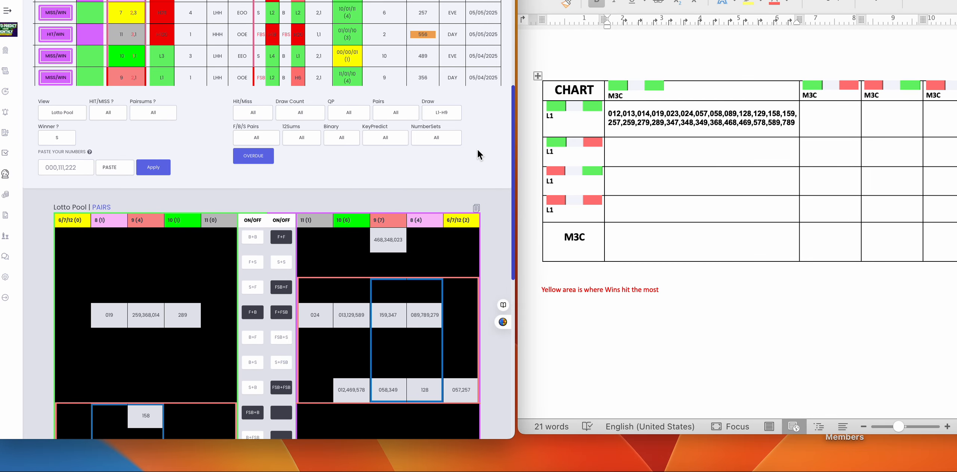
# Examine how the filtered numbers are distributed over the Lotto Pool pairs and doubles grids and the recent winners table
pyautogui.scroll(-3, 491, 184)
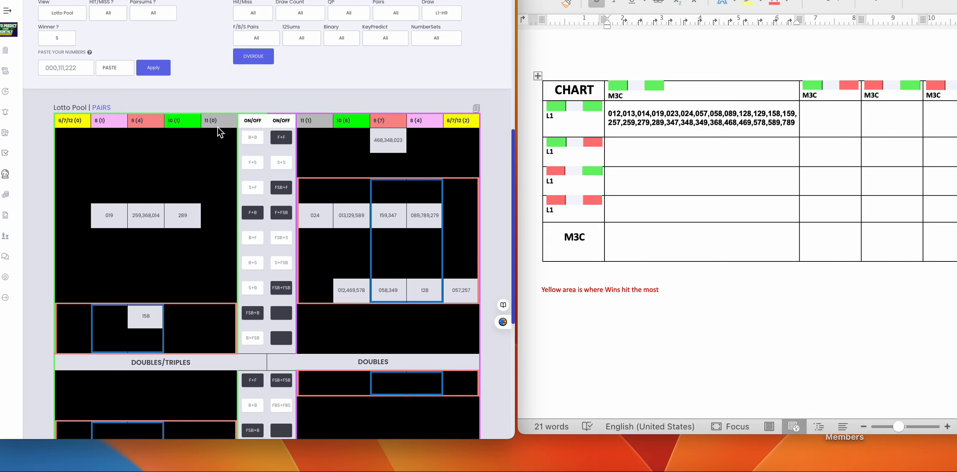
pyautogui.scroll(-3, 411, 210)
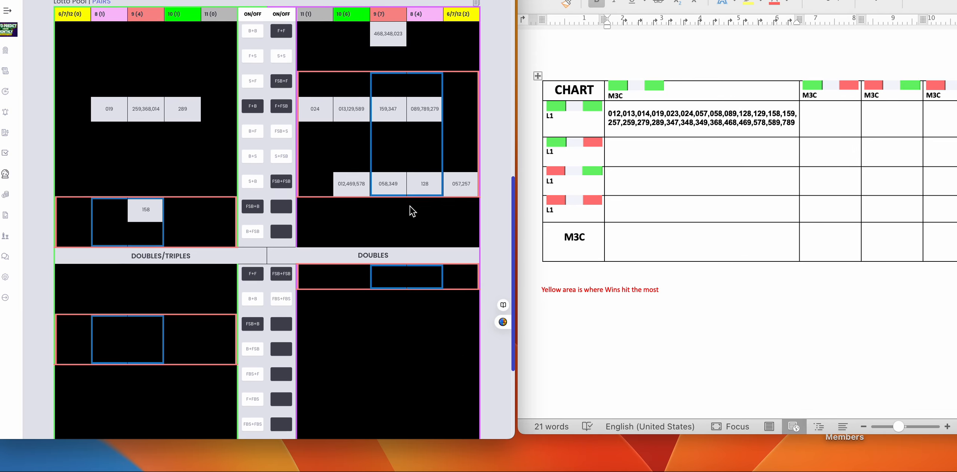
pyautogui.scroll(-2, 412, 211)
pyautogui.scroll(7, 409, 224)
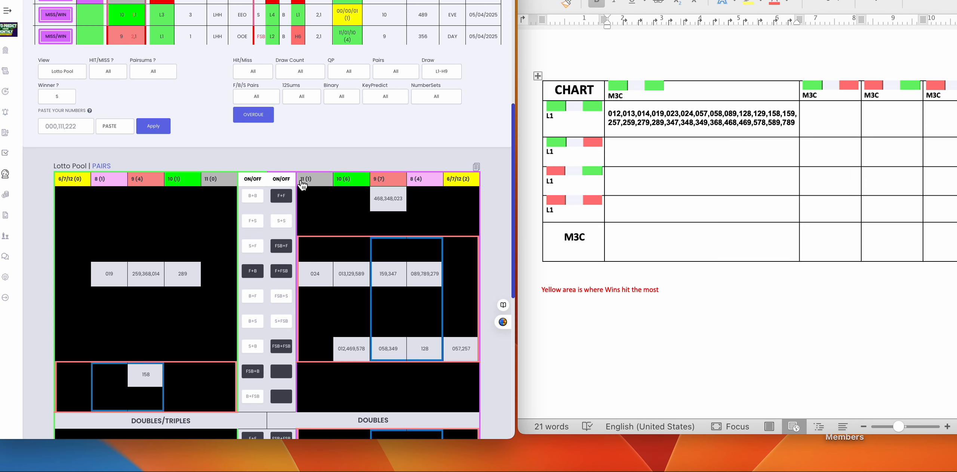
pyautogui.scroll(7, 387, 221)
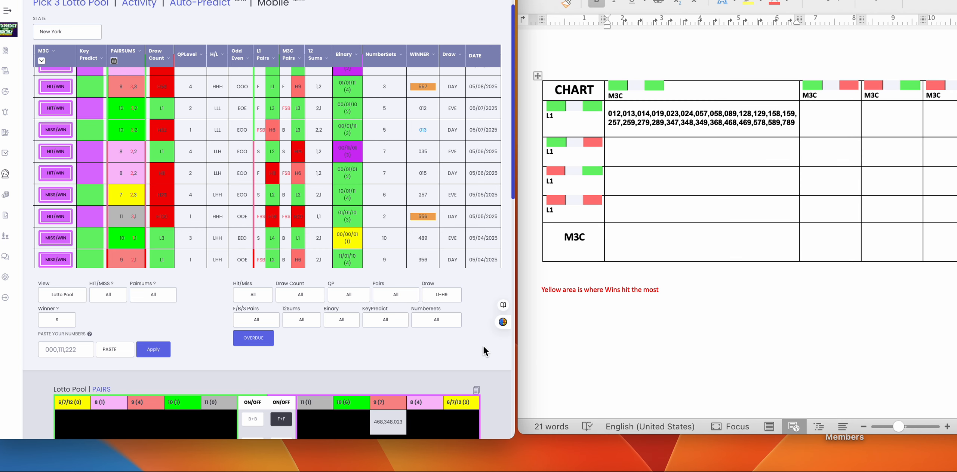
pyautogui.scroll(-7, 483, 347)
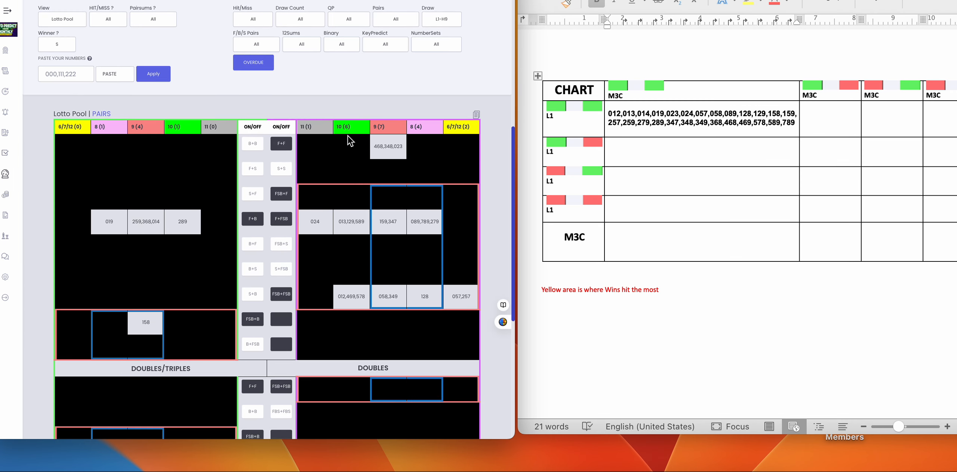
pyautogui.scroll(2, 495, 192)
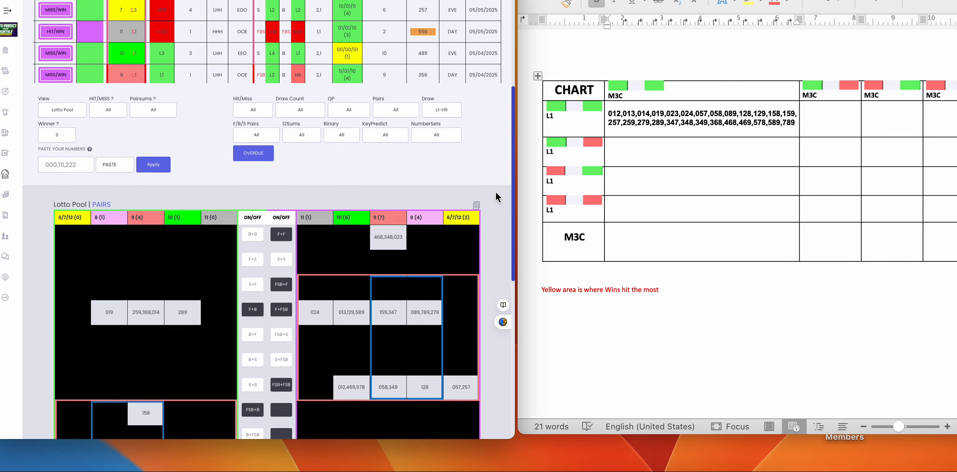
# Set the Pairsums filter to the red group, keeping only the 9 pairsum numbers
pyautogui.scroll(1, 495, 194)
pyautogui.click(147, 150)
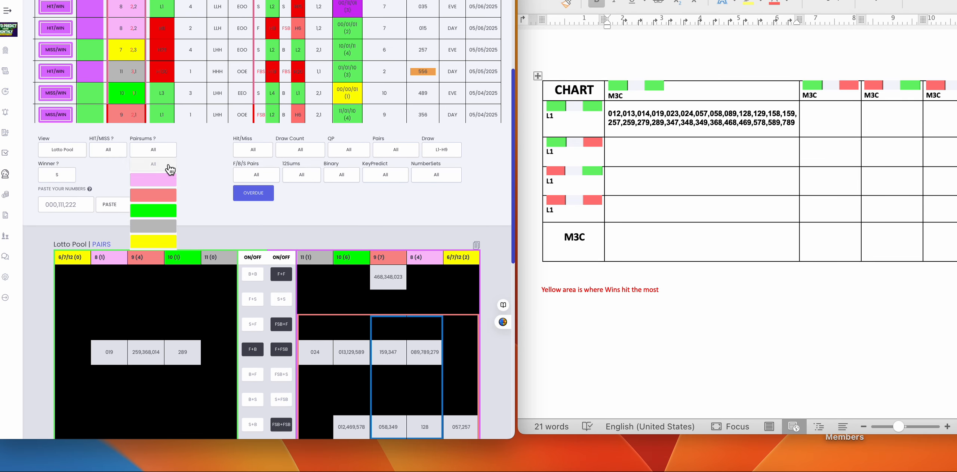
pyautogui.click(153, 195)
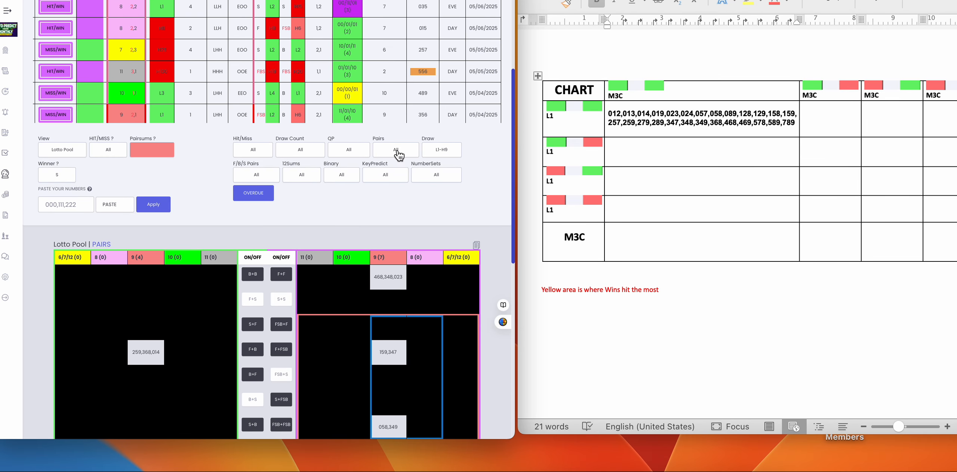
# In the Draw Count filter's pairsum options, switch off 2 and 3 in the first column and 1 and 3 in the second
pyautogui.click(322, 155)
pyautogui.click(287, 208)
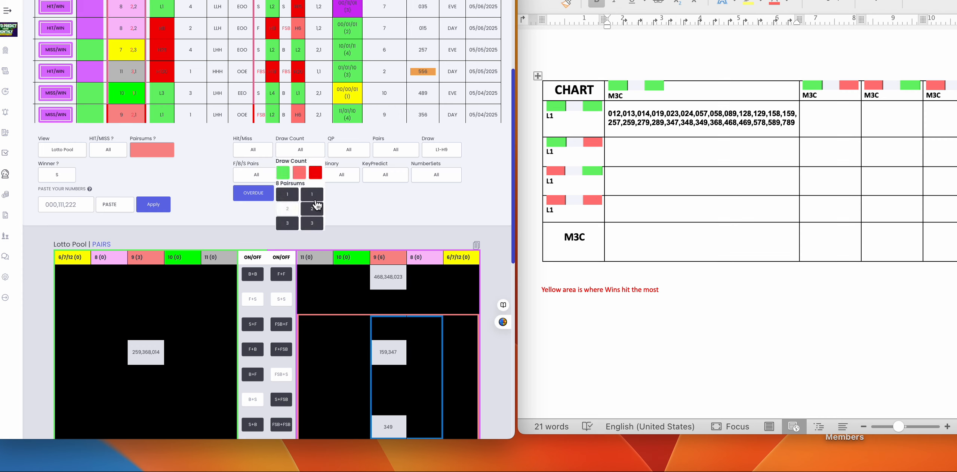
pyautogui.click(312, 194)
pyautogui.click(287, 222)
pyautogui.click(311, 223)
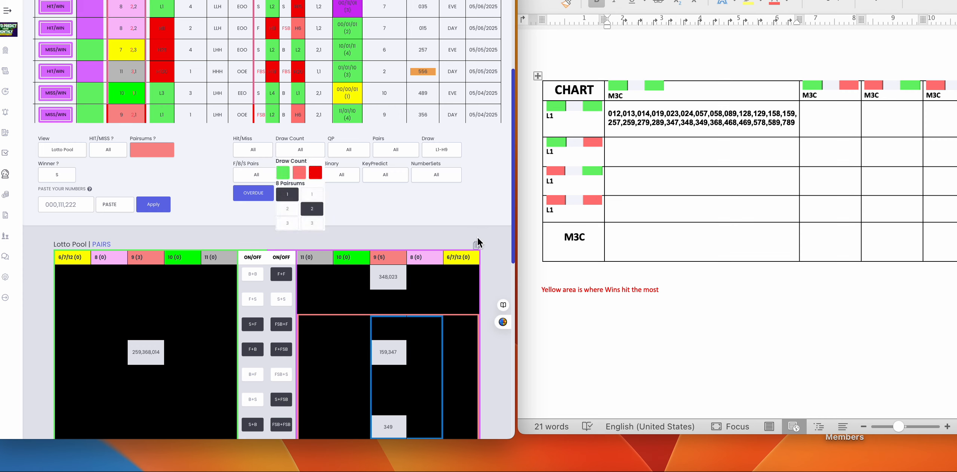
# Copy the narrowed Lotto Pool numbers and delete the earlier number list from the chart's all-green L1 and M3C cell in Word
pyautogui.click(475, 244)
pyautogui.moveTo(785, 129); pyautogui.dragTo(605, 112)
pyautogui.press('BackSpace')
pyautogui.click(585, 59)
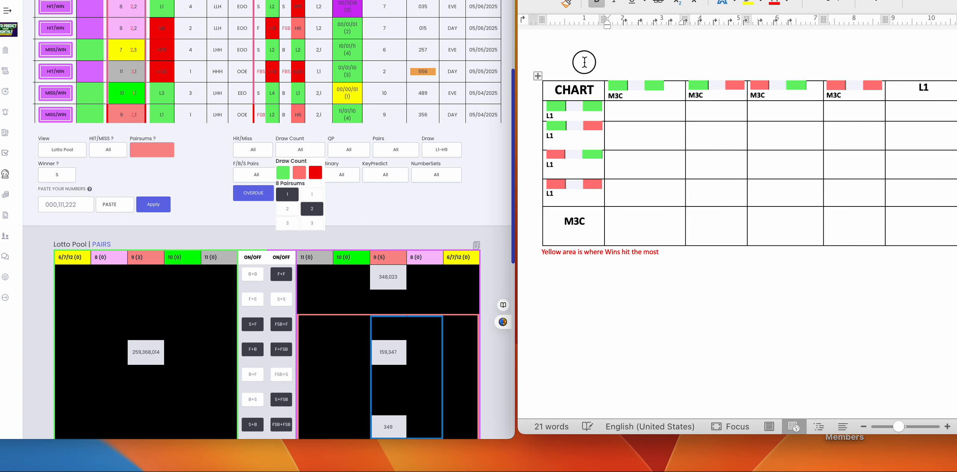
# Title the wins chart in Word "NY - 9/1,2" above the table
pyautogui.write('9/1,2')
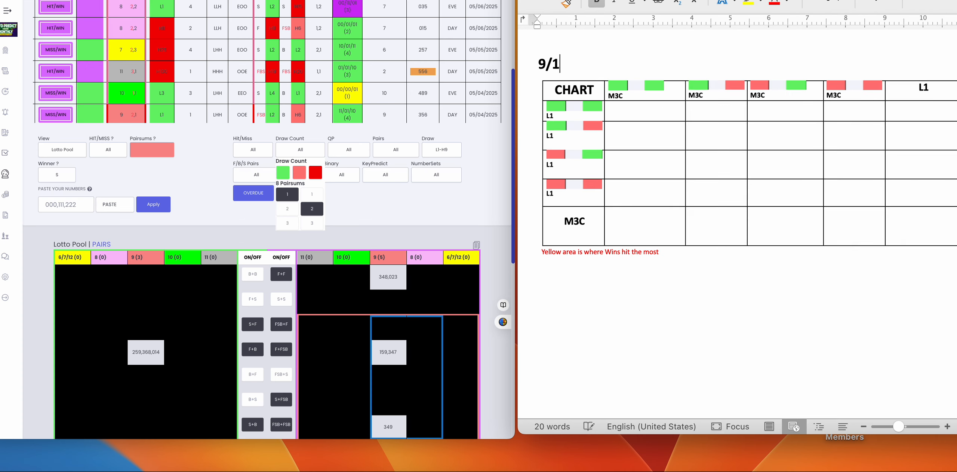
pyautogui.click(538, 63)
pyautogui.write('NY -')
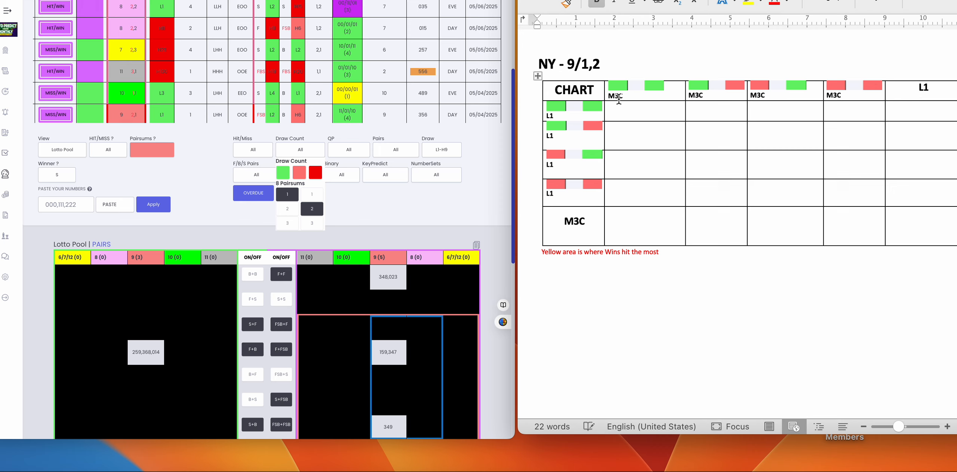
# Paste the copied numbers into the all-green L1 and M3C cell, break the line after 259, and append the count (8)
pyautogui.click(639, 113)
pyautogui.press('super+v')
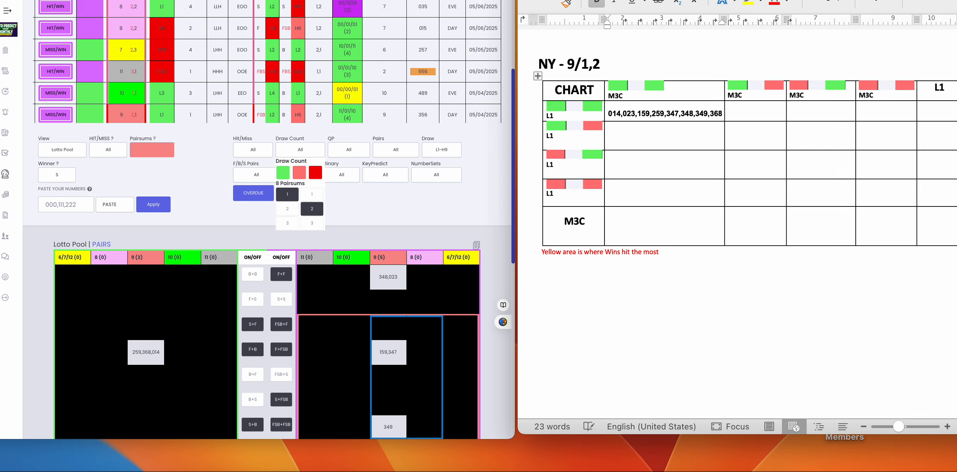
pyautogui.click(679, 114)
pyautogui.click(668, 112)
pyautogui.press('Return')
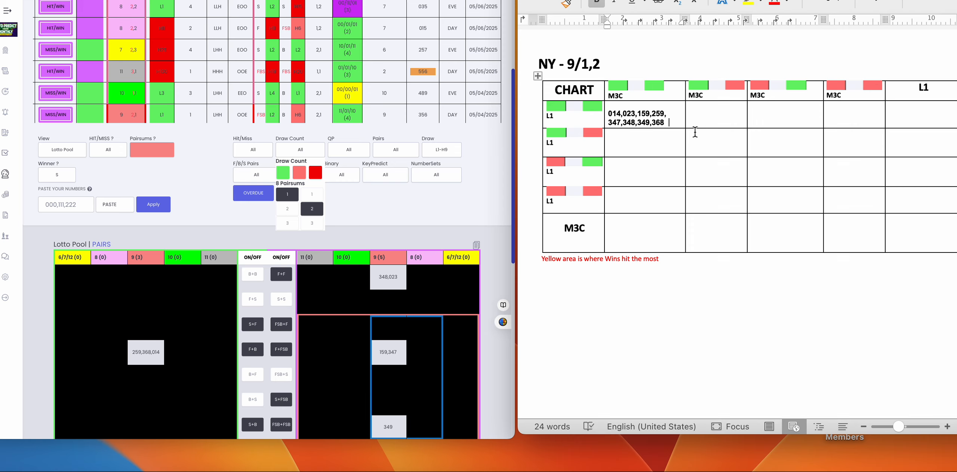
pyautogui.write('8)')
# Open the Draw filter's L1 and M3C level options and remove the extra space before (8) in the chart
pyautogui.scroll(-4, 400, 251)
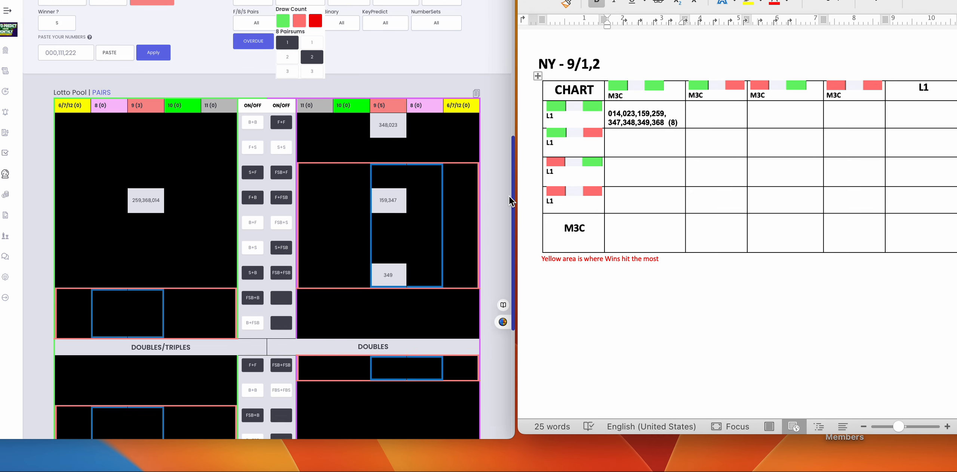
pyautogui.scroll(4, 471, 205)
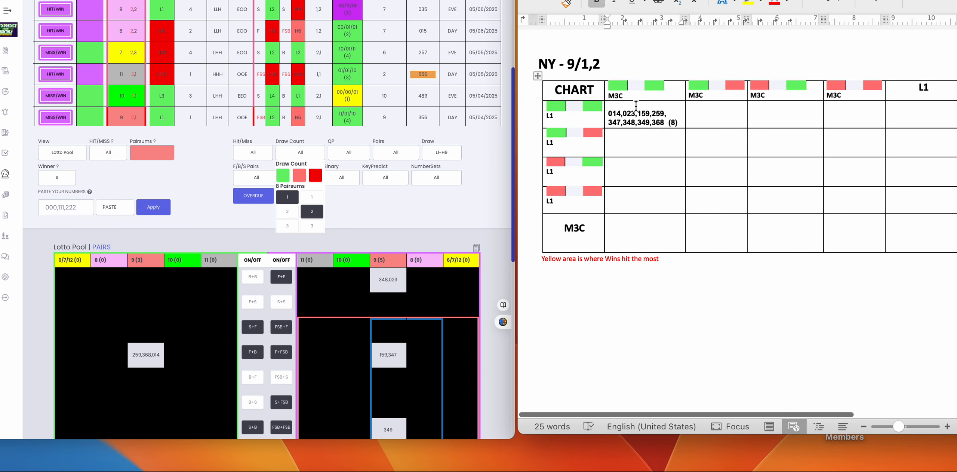
pyautogui.click(605, 140)
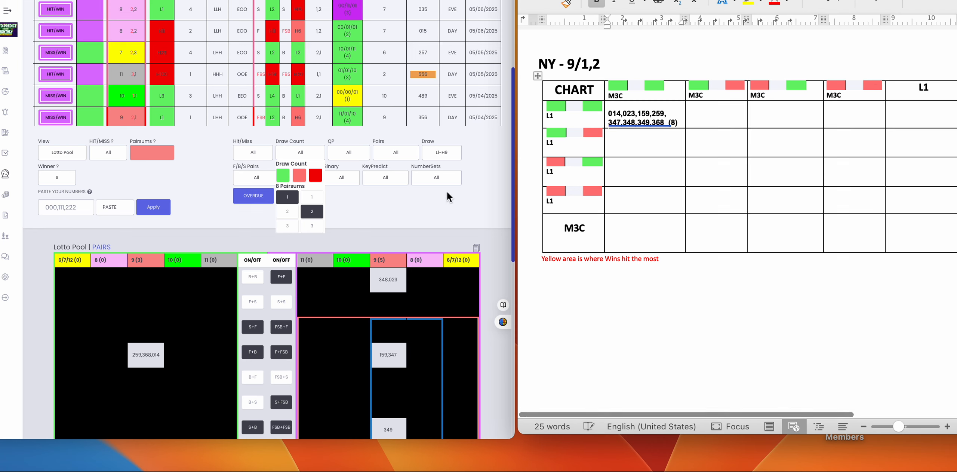
pyautogui.click(439, 153)
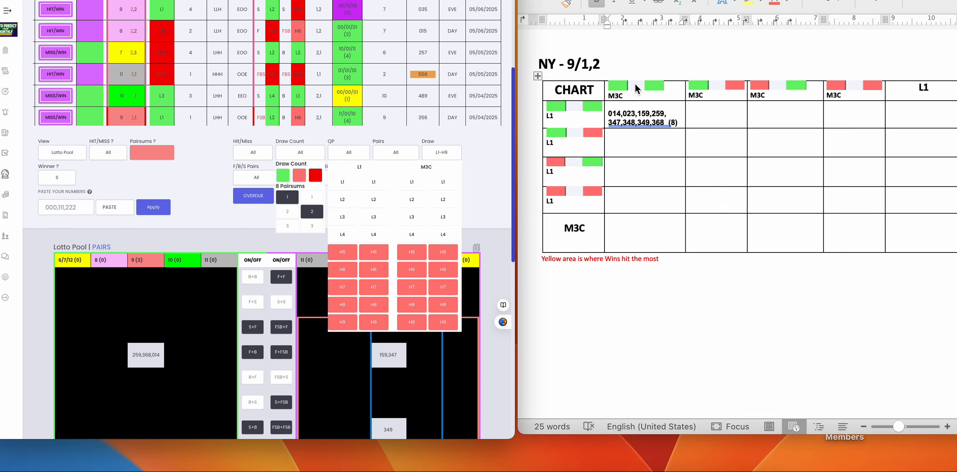
pyautogui.click(669, 129)
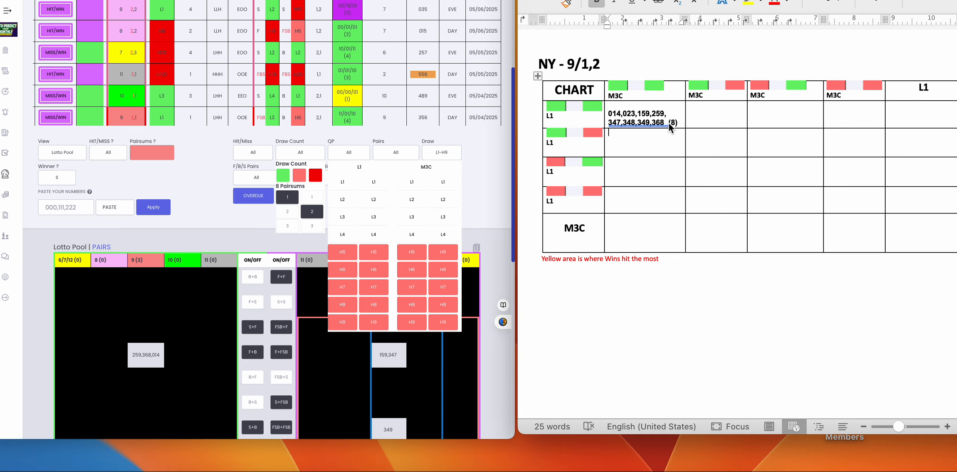
pyautogui.press('BackSpace')
# In the Draw filter's second L1 column, keep only levels H5 to H9 and exclude L1 to L4
pyautogui.click(373, 182)
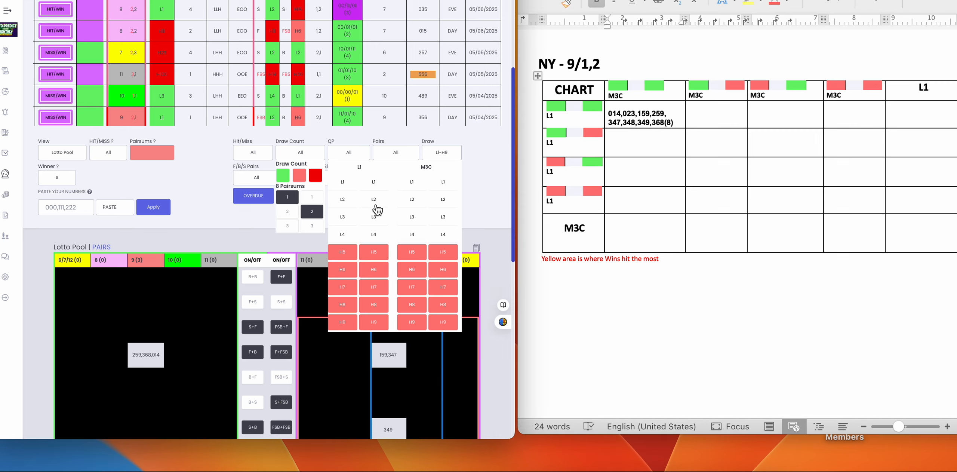
pyautogui.click(374, 200)
pyautogui.click(374, 217)
pyautogui.click(374, 234)
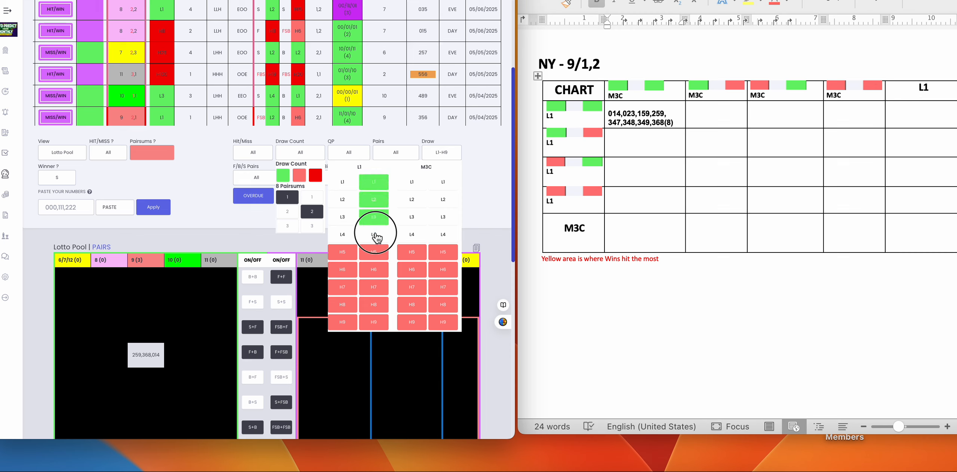
pyautogui.click(373, 252)
pyautogui.click(373, 269)
pyautogui.click(373, 287)
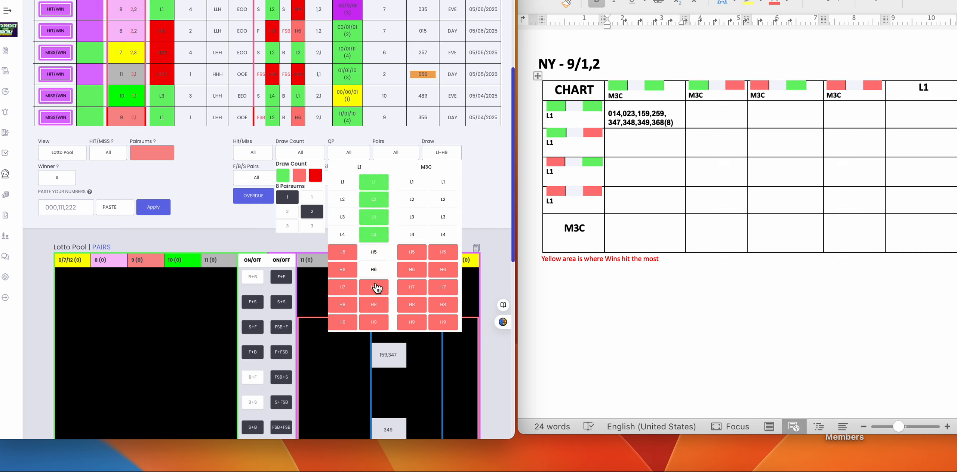
pyautogui.click(375, 322)
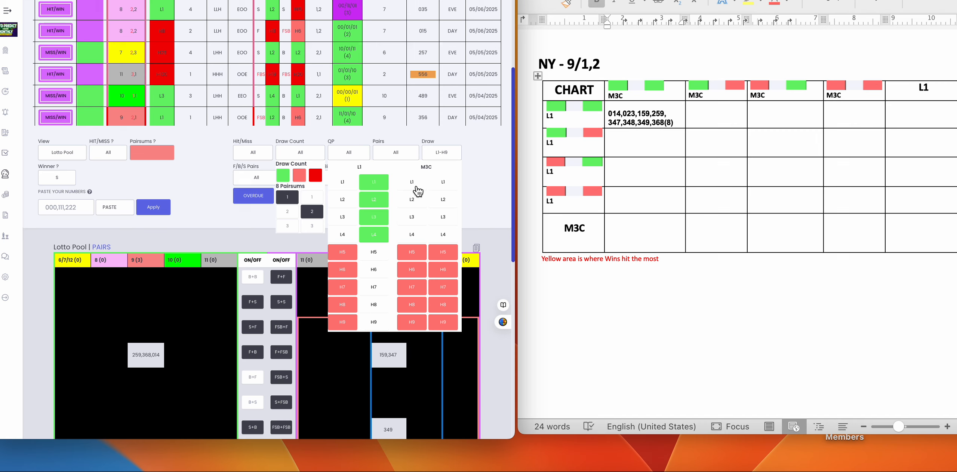
# Copy the filtered numbers into the green-red L1 row under all-green M3C, breaking the line after 347 and appending (6)
pyautogui.click(475, 247)
pyautogui.click(626, 141)
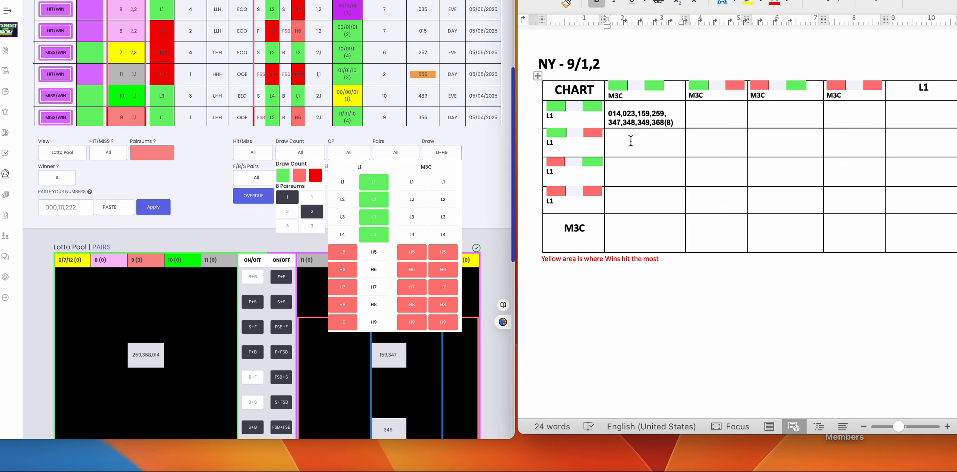
pyautogui.press('super+v')
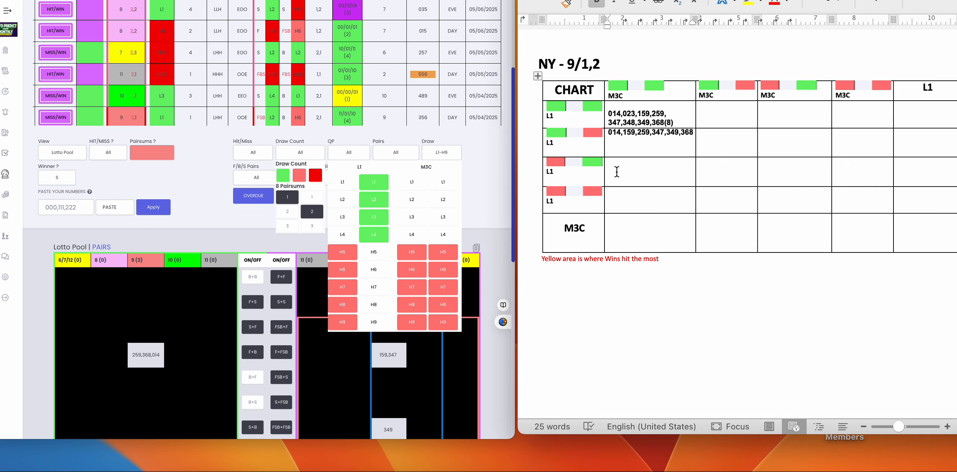
pyautogui.click(440, 151)
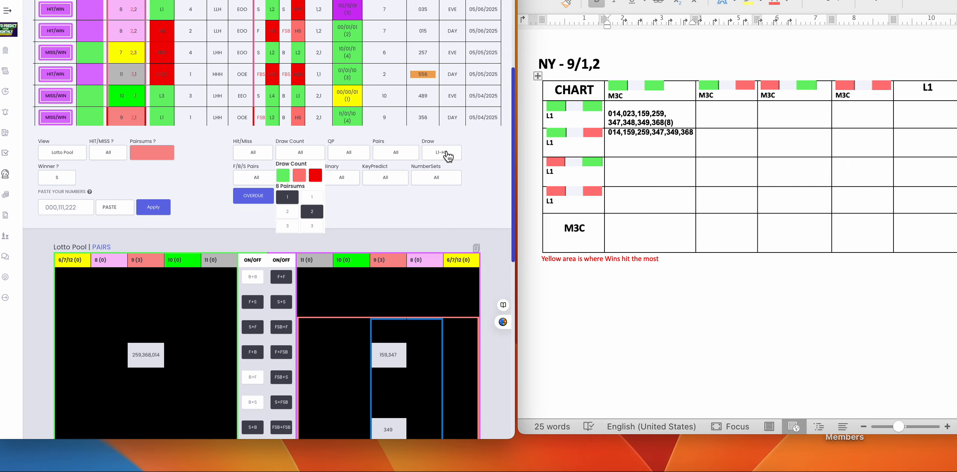
pyautogui.click(447, 156)
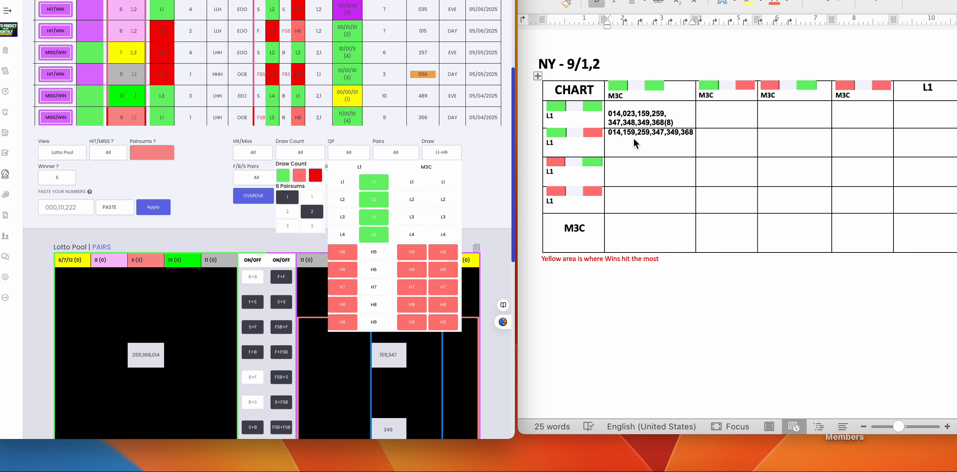
pyautogui.click(696, 138)
pyautogui.doubleClick(695, 139)
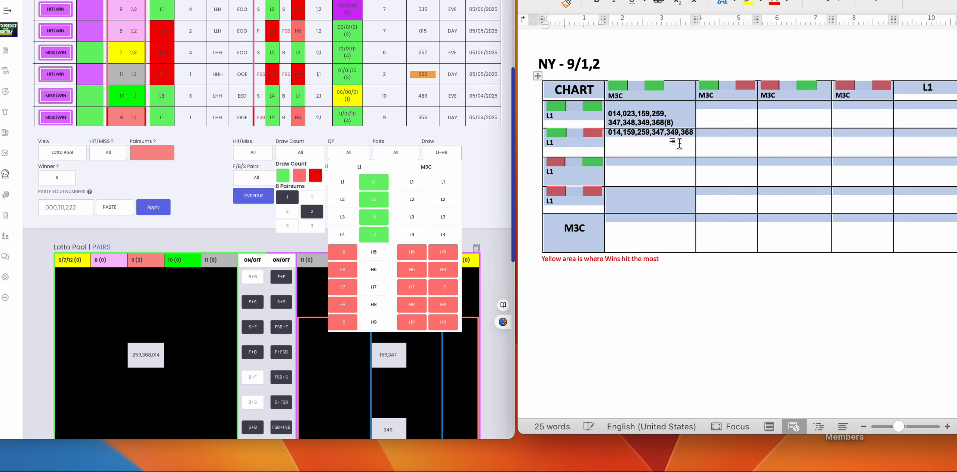
pyautogui.click(679, 141)
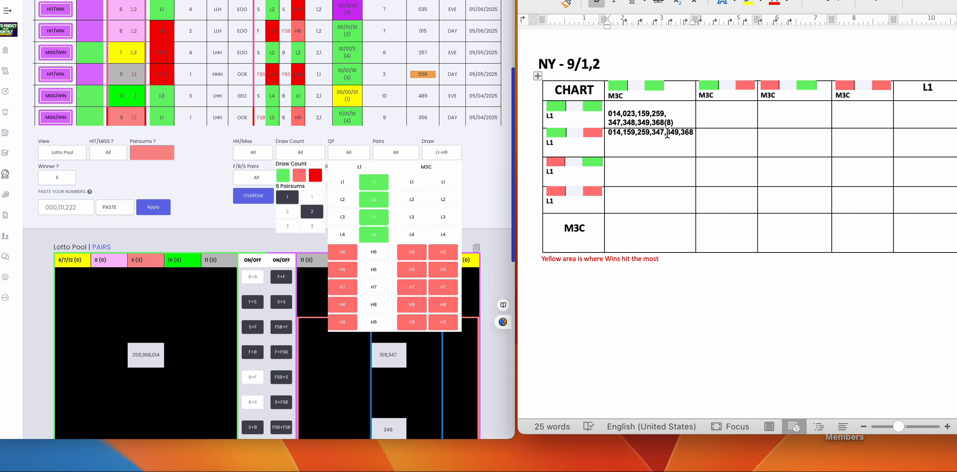
pyautogui.click(667, 133)
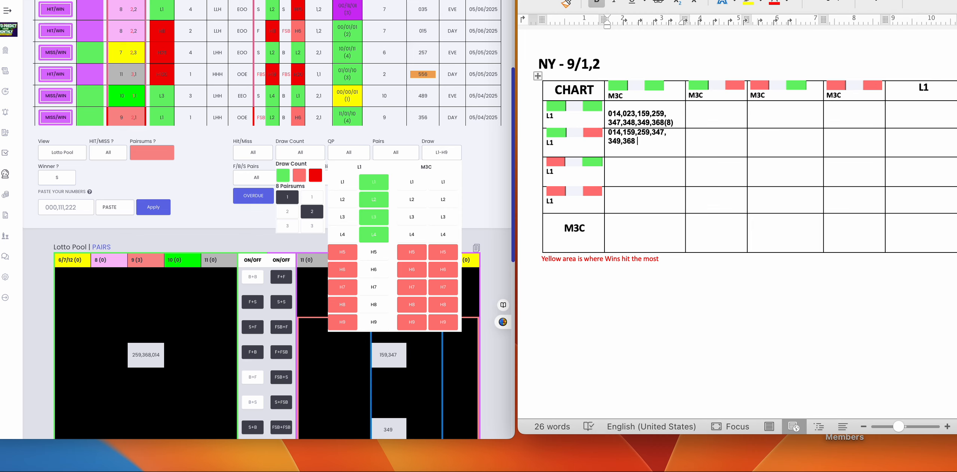
pyautogui.write('6')
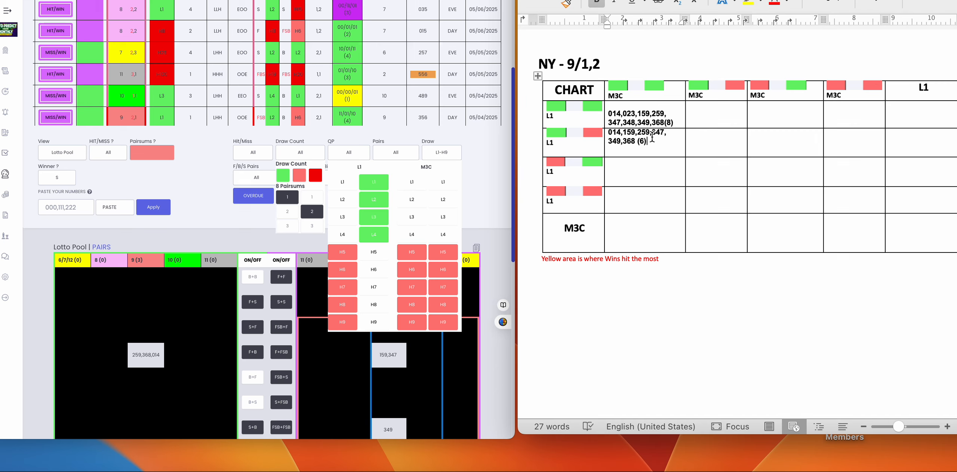
# Remove the counts (8) and (6) from the two filled chart cells
pyautogui.click(675, 123)
pyautogui.press('BackSpace')
pyautogui.press('BackSpace')
pyautogui.press('BackSpace')
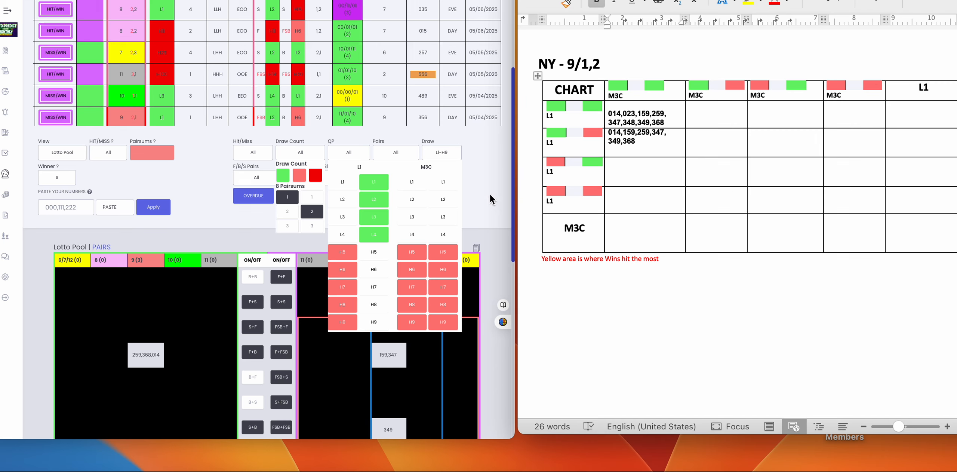
# In the Draw filter's first L1 column, keep only levels H5 to H9 and exclude L1 to L4
pyautogui.scroll(-2, 489, 193)
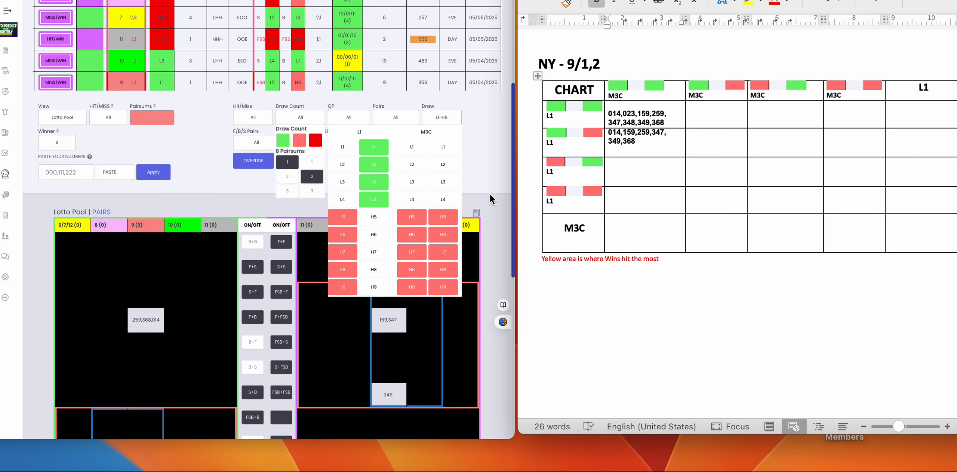
pyautogui.click(644, 172)
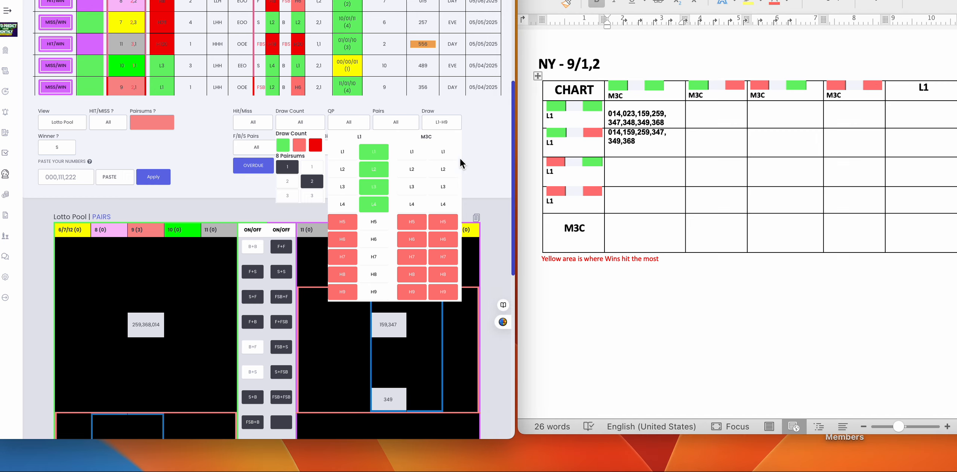
pyautogui.click(343, 155)
pyautogui.click(342, 176)
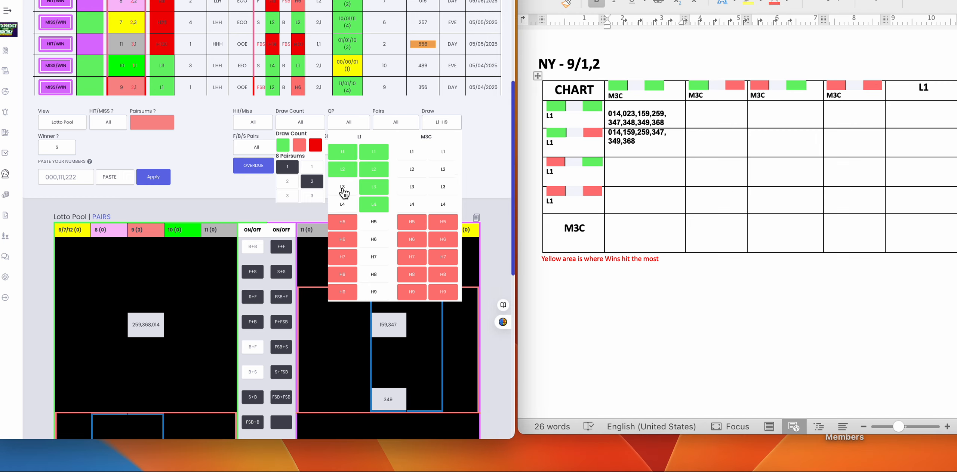
pyautogui.click(342, 189)
pyautogui.click(341, 204)
pyautogui.click(343, 220)
pyautogui.click(343, 238)
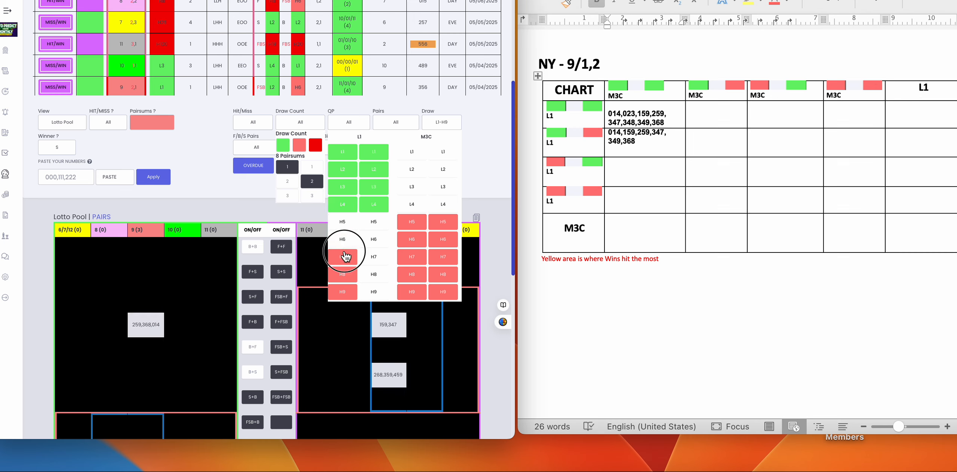
pyautogui.click(342, 257)
pyautogui.click(342, 273)
pyautogui.click(343, 292)
# Return the Draw filter's second L1 column to levels L1 to L4, excluding H5 to H9
pyautogui.click(369, 292)
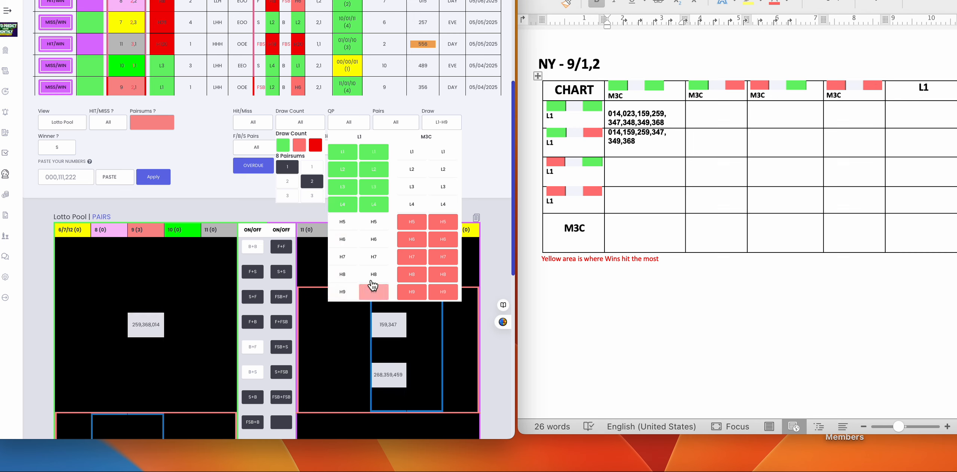
pyautogui.click(373, 274)
pyautogui.click(374, 256)
pyautogui.click(375, 241)
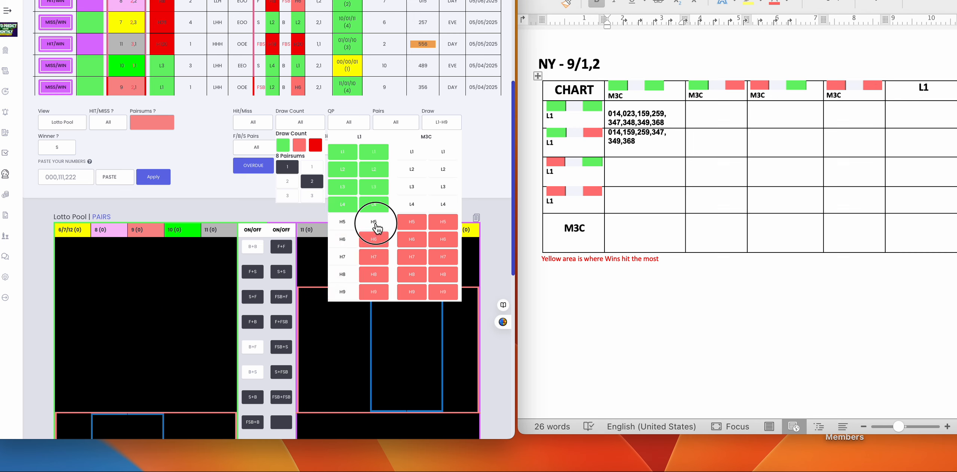
pyautogui.click(374, 223)
pyautogui.click(377, 202)
pyautogui.click(377, 187)
pyautogui.click(378, 170)
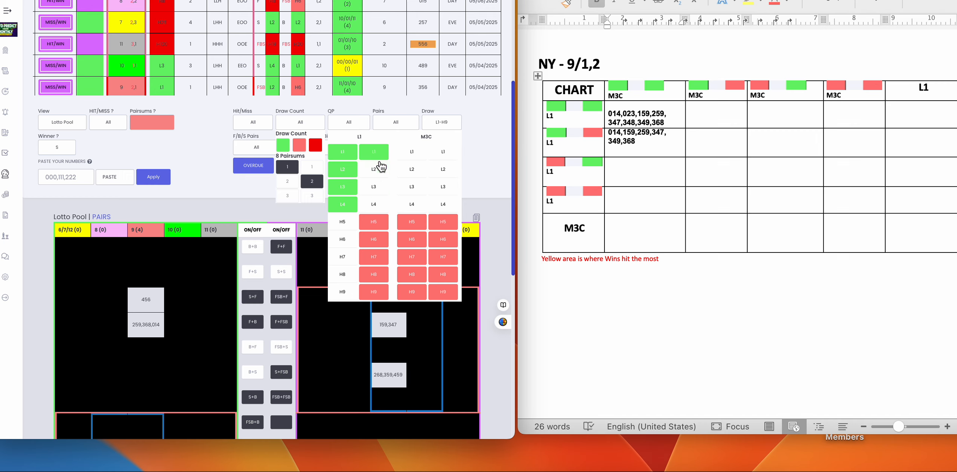
pyautogui.click(382, 160)
# Copy the filtered numbers into the red-green L1 row under all-green M3C and break the line after 347
pyautogui.click(477, 219)
pyautogui.click(641, 168)
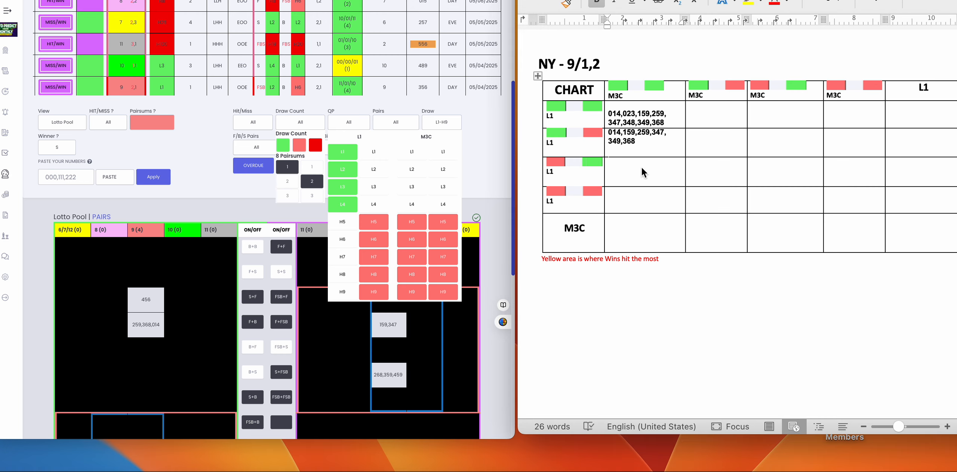
pyautogui.hotkey('ctrl', 'v')
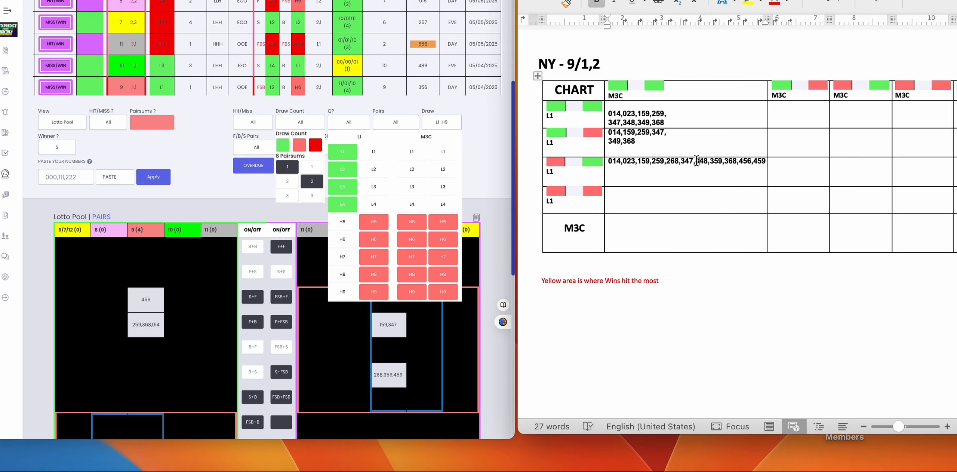
pyautogui.click(696, 161)
pyautogui.press('Return')
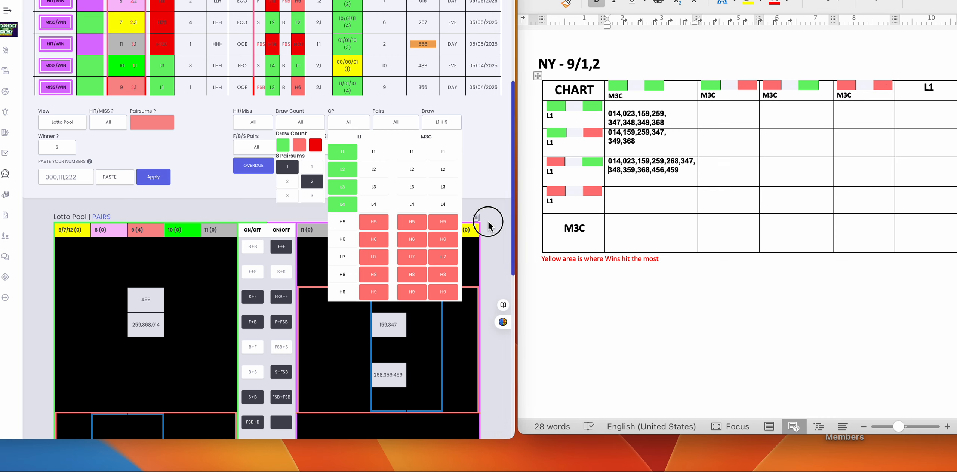
# Switch the Draw filter's second L1 column to levels H5 to H9, excluding L1 to L4
pyautogui.click(445, 122)
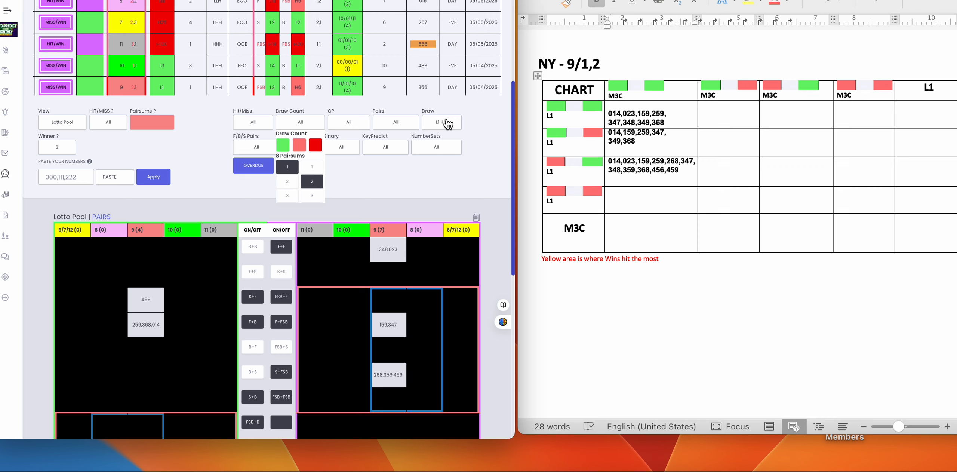
pyautogui.click(447, 123)
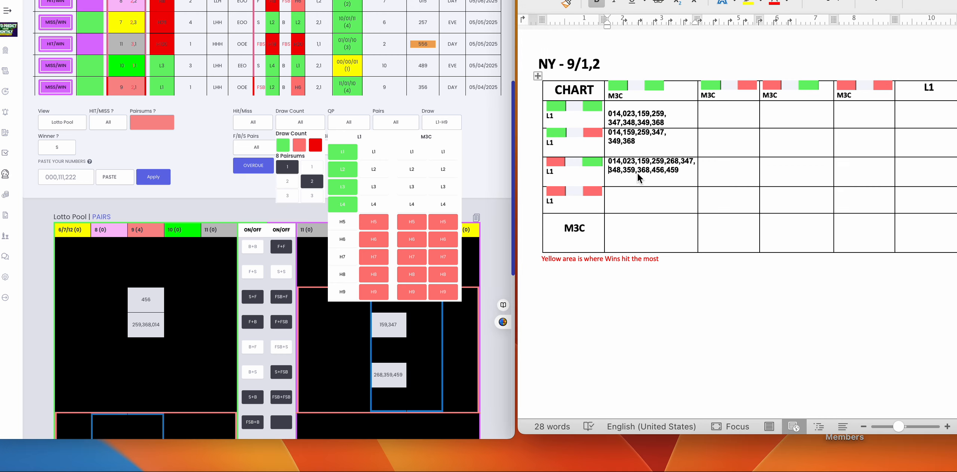
pyautogui.click(623, 195)
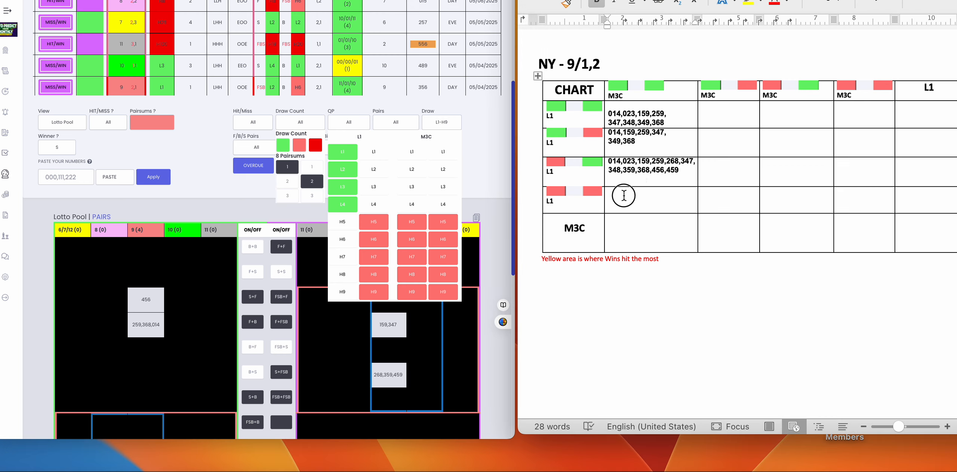
pyautogui.click(375, 151)
pyautogui.click(375, 169)
pyautogui.click(375, 187)
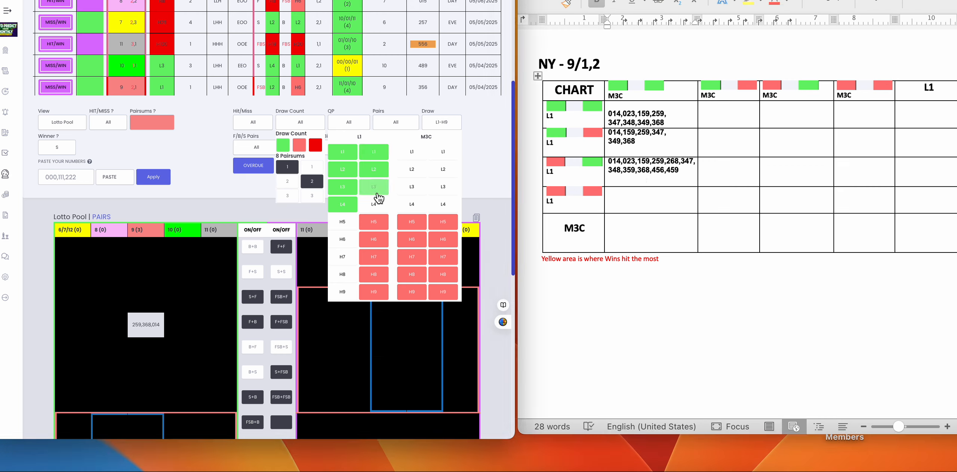
pyautogui.click(375, 204)
pyautogui.click(375, 221)
pyautogui.click(374, 239)
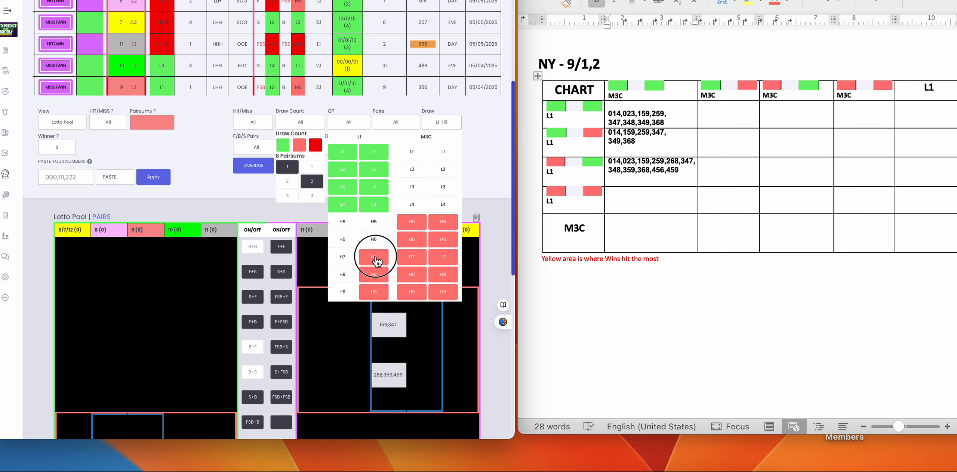
pyautogui.click(375, 257)
pyautogui.click(374, 275)
pyautogui.click(373, 291)
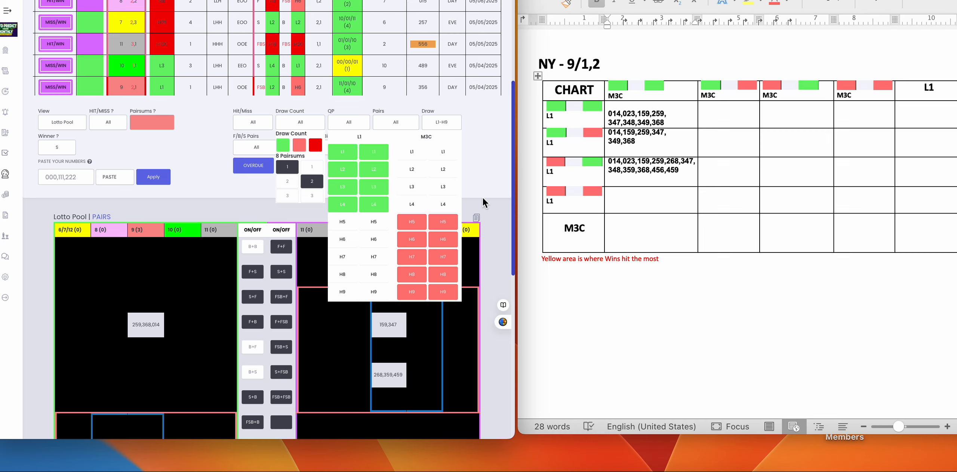
# Copy the filtered numbers into the red-red L1 row under all-green M3C and break the line after 359
pyautogui.click(475, 217)
pyautogui.click(640, 200)
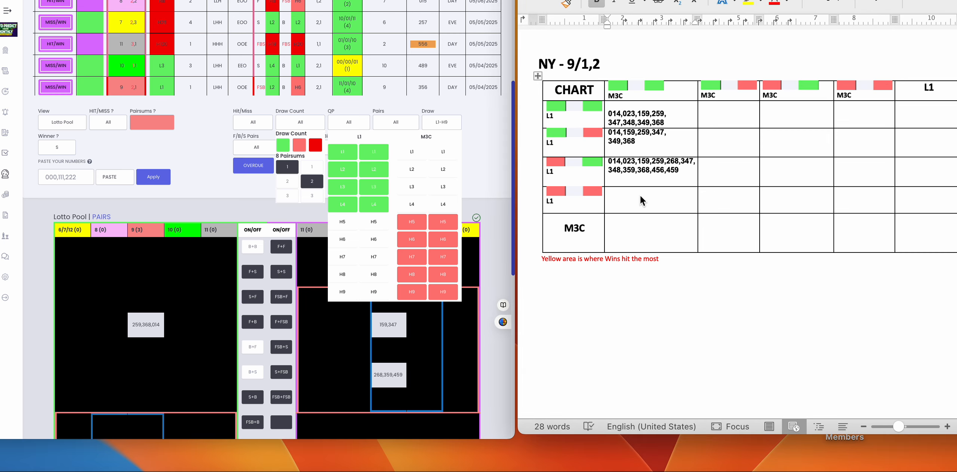
pyautogui.press('super+v')
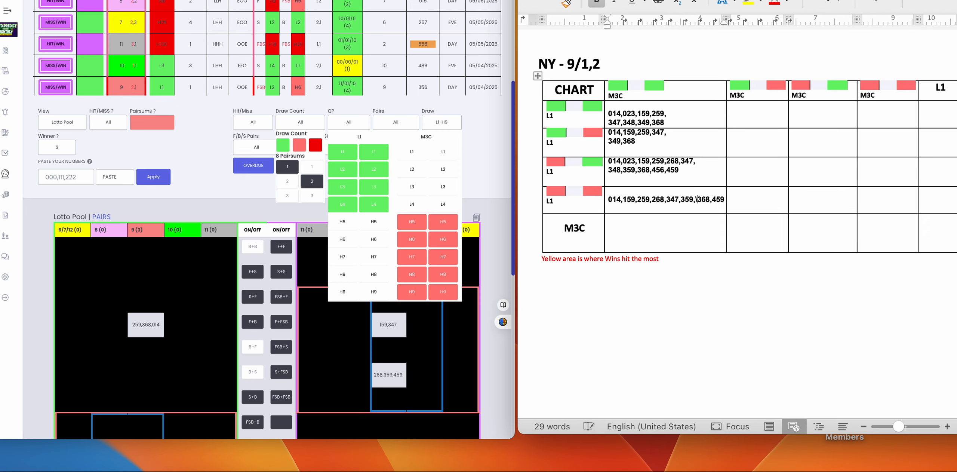
pyautogui.click(698, 199)
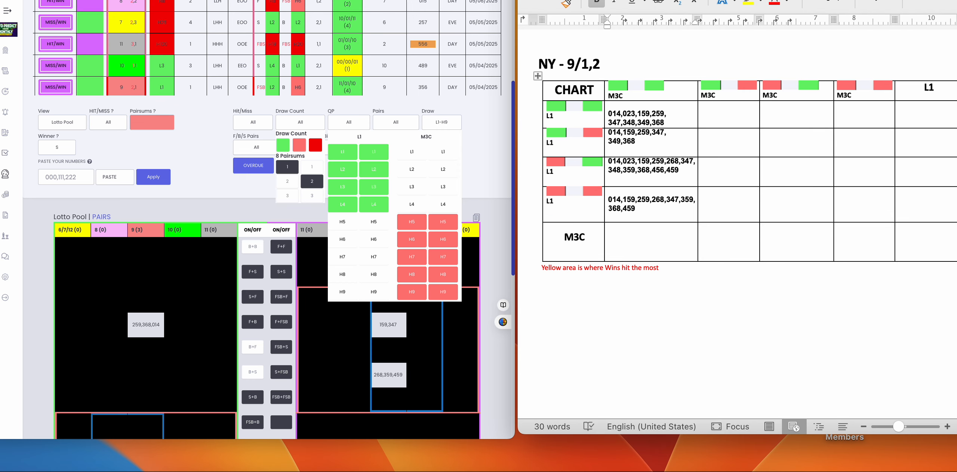
# Switch the Draw filter's second M3C column to levels H5 to H9, excluding L1 to L4
pyautogui.hscroll(3, 759, 129)
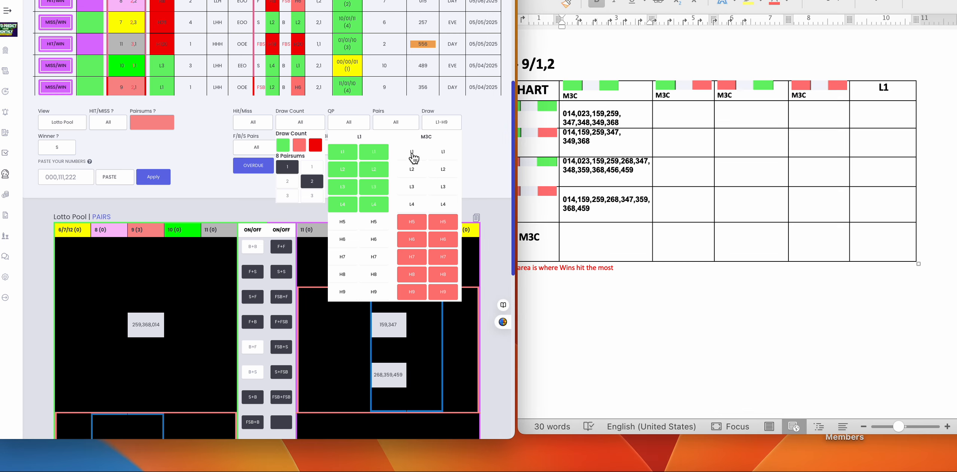
pyautogui.click(445, 154)
pyautogui.click(444, 171)
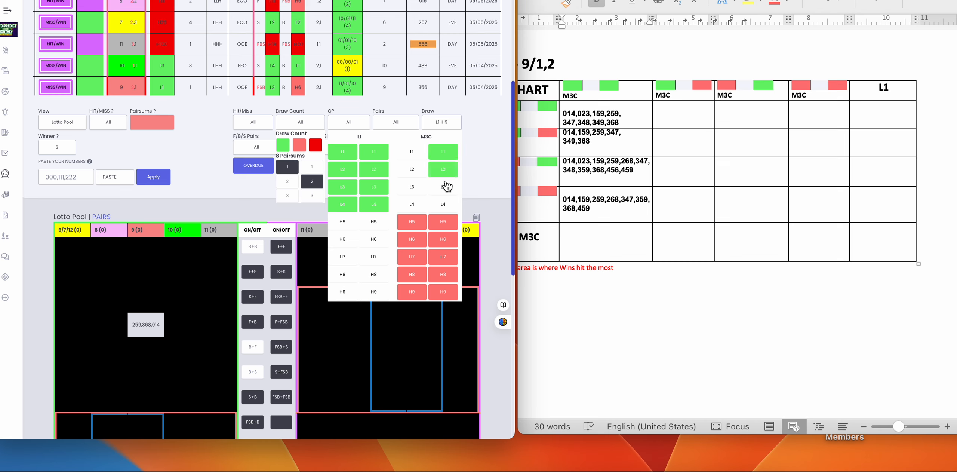
pyautogui.click(444, 188)
pyautogui.click(444, 208)
pyautogui.click(443, 221)
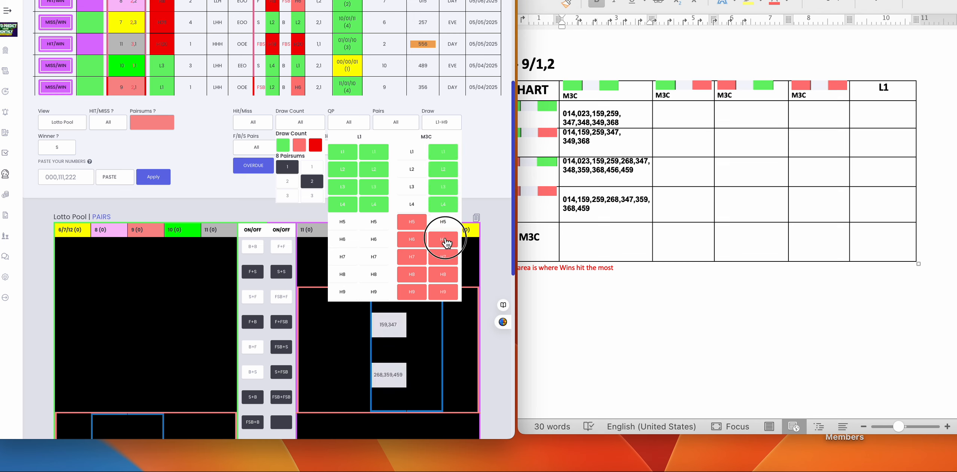
pyautogui.click(443, 239)
pyautogui.click(444, 257)
pyautogui.click(447, 273)
pyautogui.click(444, 291)
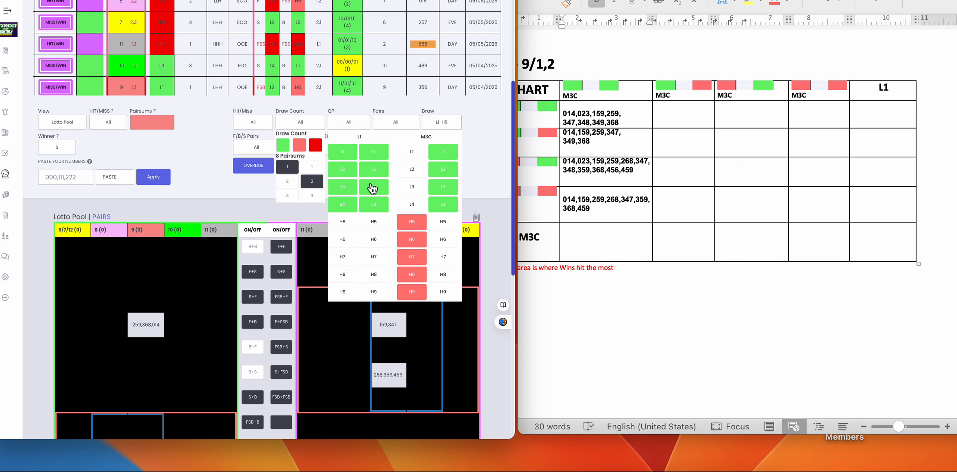
# Exclude levels H5 to H9 in both L1 columns of the Draw filter
pyautogui.click(373, 226)
pyautogui.click(344, 222)
pyautogui.click(374, 239)
pyautogui.click(337, 240)
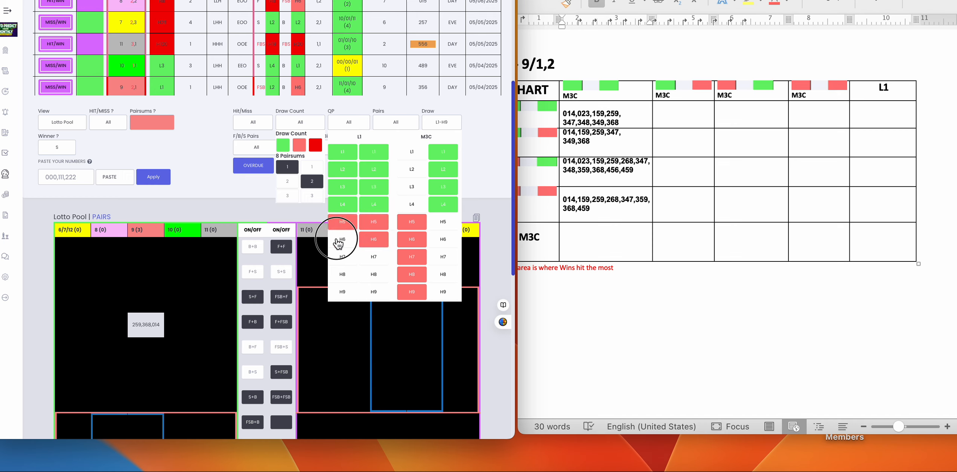
pyautogui.click(343, 257)
pyautogui.click(374, 256)
pyautogui.click(342, 273)
pyautogui.click(373, 273)
pyautogui.click(374, 292)
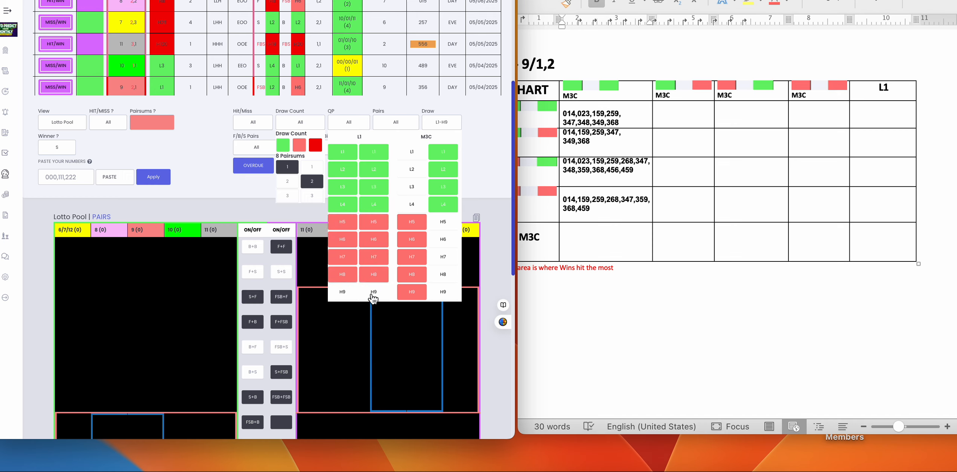
pyautogui.click(338, 293)
# Include levels L1 to L4 in both L1 columns of the Draw filter
pyautogui.click(373, 205)
pyautogui.click(342, 204)
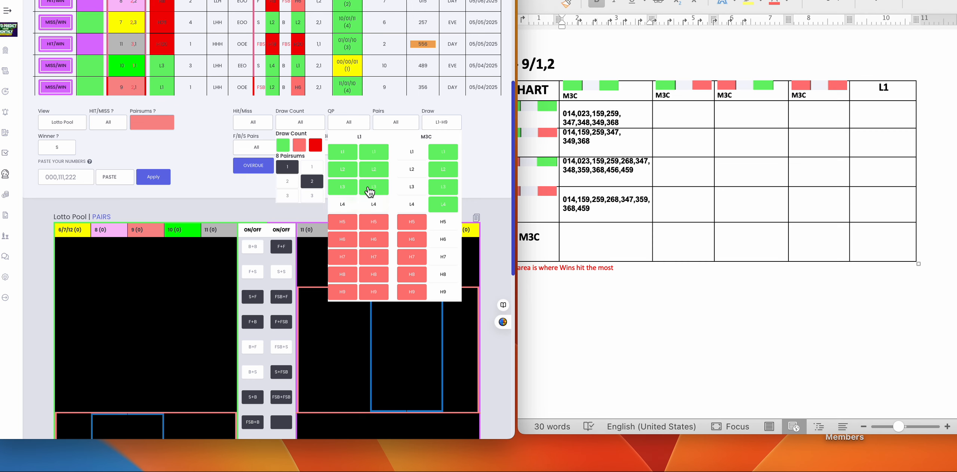
pyautogui.click(373, 186)
pyautogui.click(344, 186)
pyautogui.click(375, 170)
pyautogui.click(343, 170)
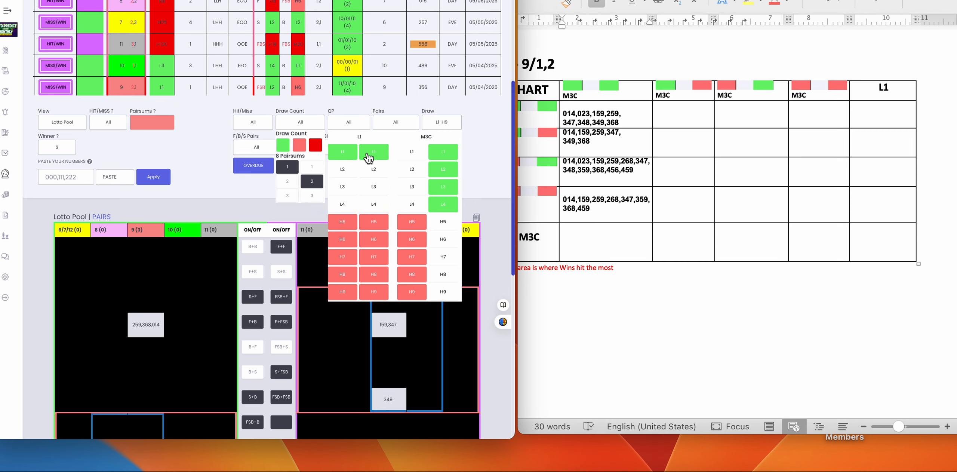
pyautogui.click(369, 155)
pyautogui.click(347, 154)
# Copy the filtered numbers into the all-green L1 row under the green-red M3C column of the chart
pyautogui.click(586, 126)
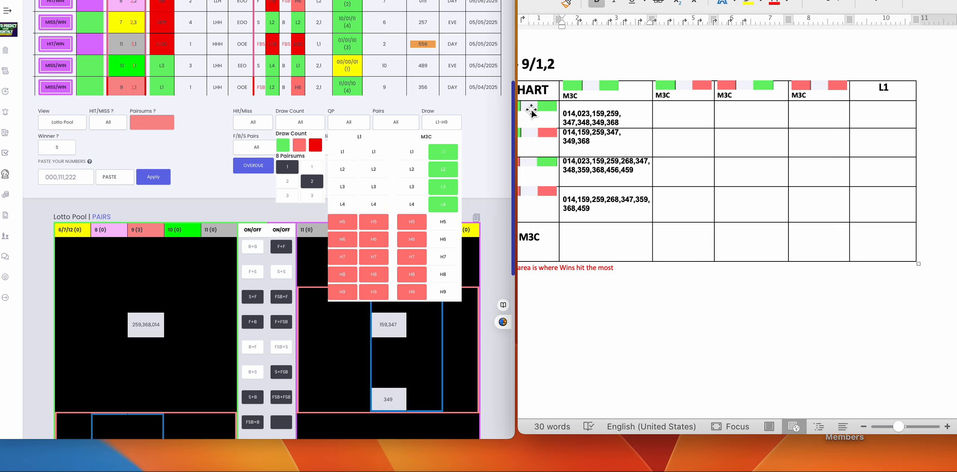
pyautogui.hscroll(-1, 548, 110)
pyautogui.hscroll(-2, 549, 110)
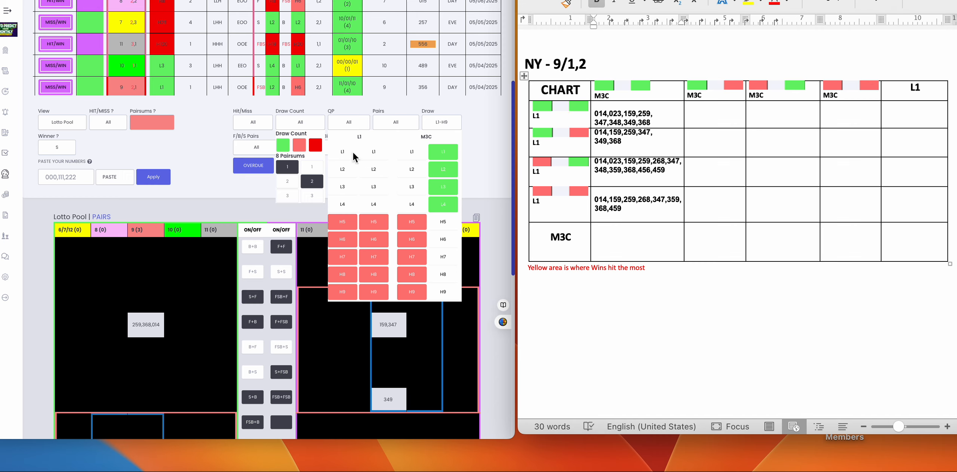
pyautogui.click(476, 219)
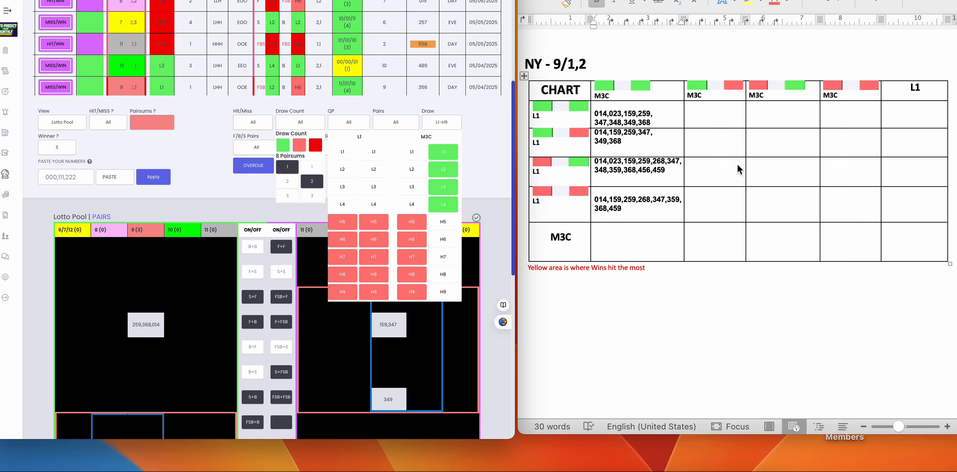
pyautogui.click(705, 112)
pyautogui.press('super+v')
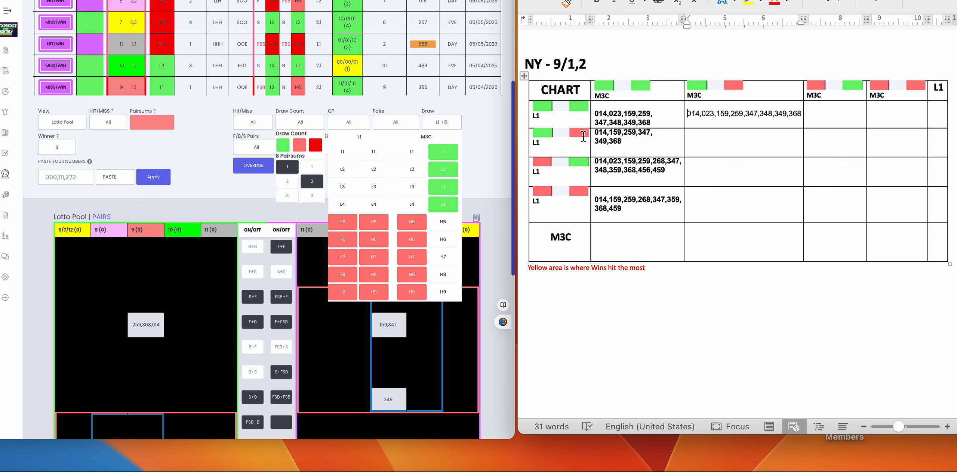
# Reset both M3C columns of the Draw filter, clearing L1 to L4 in the first and H5 to H9 in the second
pyautogui.scroll(3, 469, 133)
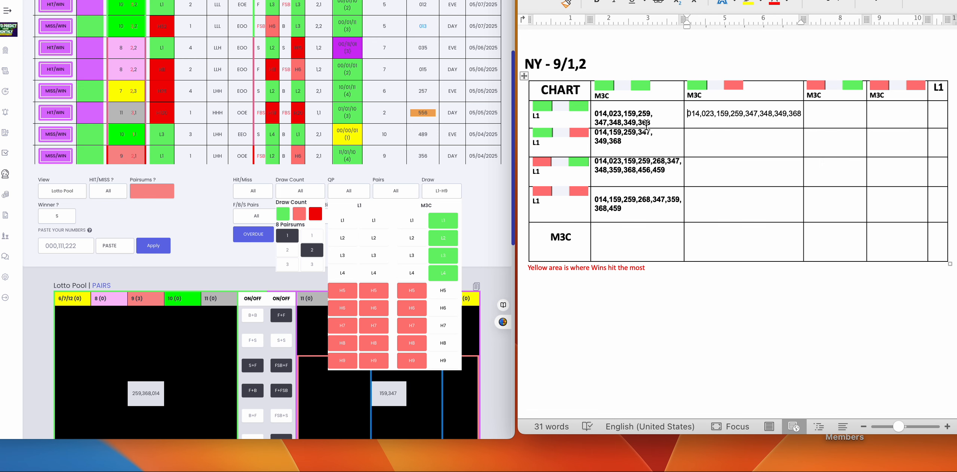
pyautogui.scroll(2, 480, 211)
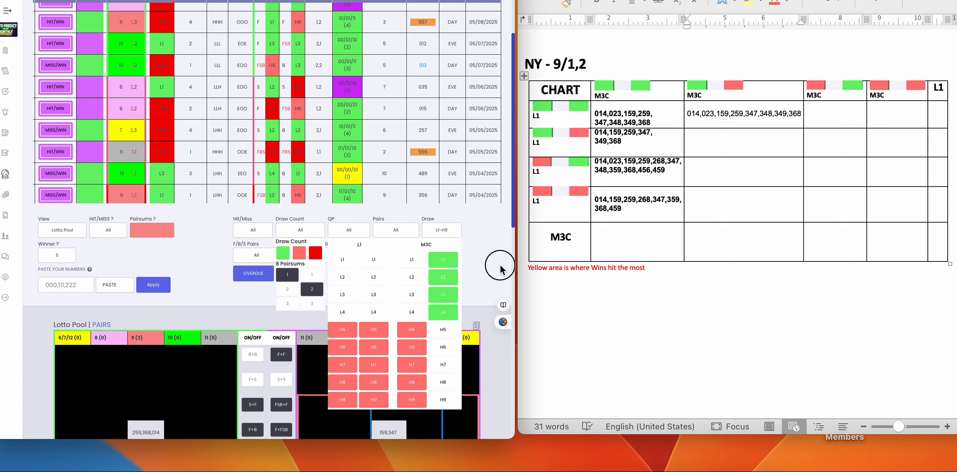
pyautogui.click(413, 313)
pyautogui.click(414, 294)
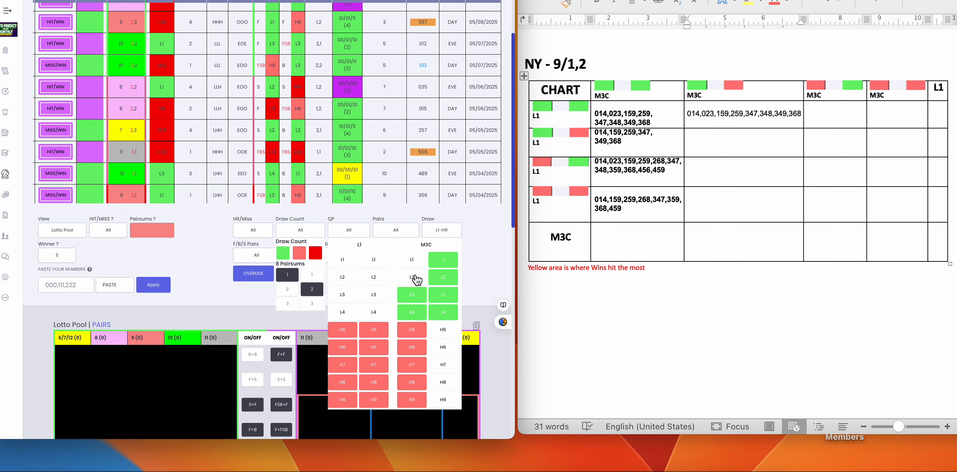
pyautogui.click(416, 277)
pyautogui.click(420, 261)
pyautogui.click(443, 330)
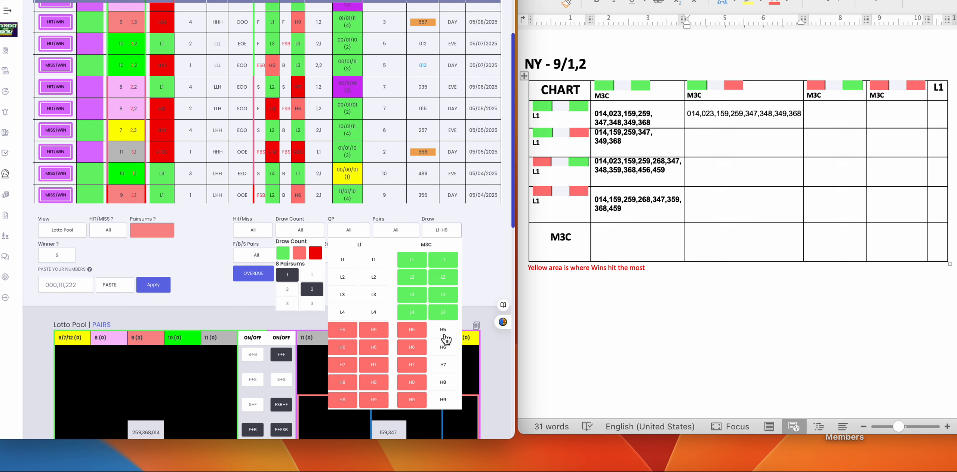
pyautogui.click(445, 346)
pyautogui.click(445, 370)
pyautogui.click(444, 382)
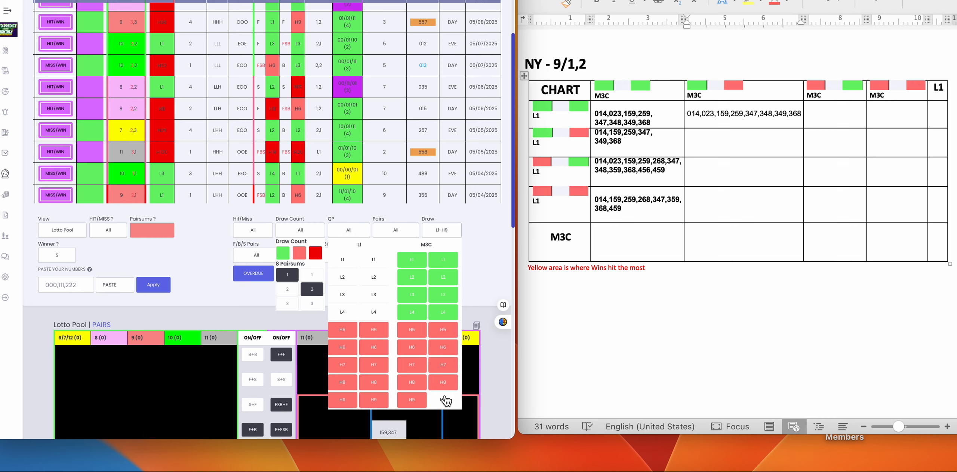
pyautogui.click(443, 399)
# Reset both L1 columns of the Draw filter by clearing the L1 to L4 selections
pyautogui.click(374, 312)
pyautogui.click(375, 295)
pyautogui.click(374, 277)
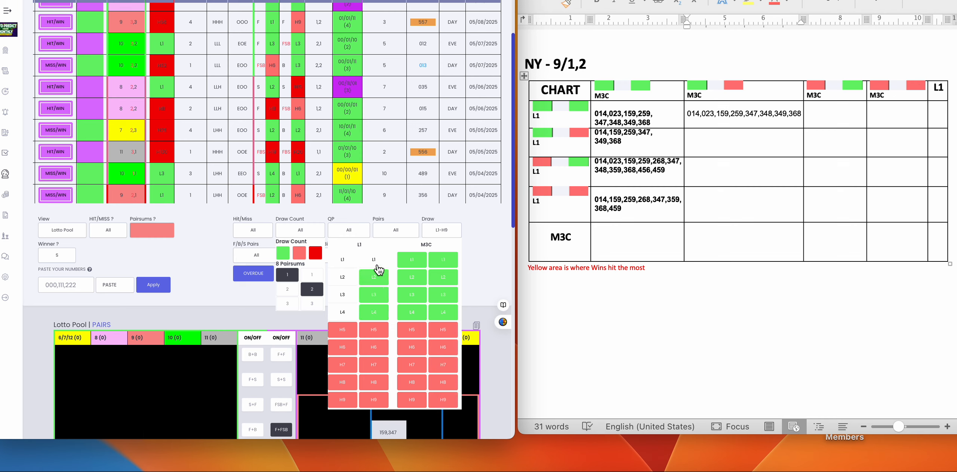
pyautogui.click(374, 261)
pyautogui.click(346, 260)
pyautogui.click(342, 277)
pyautogui.click(342, 295)
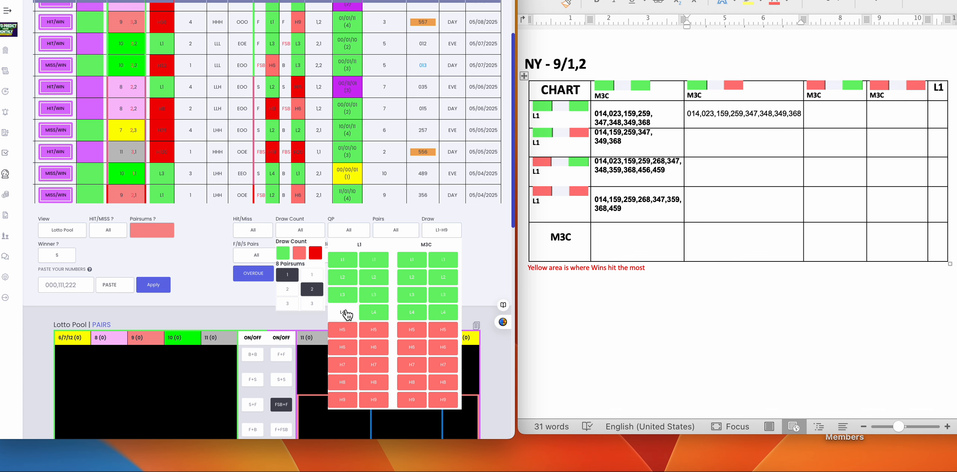
pyautogui.click(342, 312)
# Examine the L1 Pairs and M3C Pairs levels of past winners in the New York draw history
pyautogui.scroll(2, 453, 246)
pyautogui.scroll(-1, 474, 317)
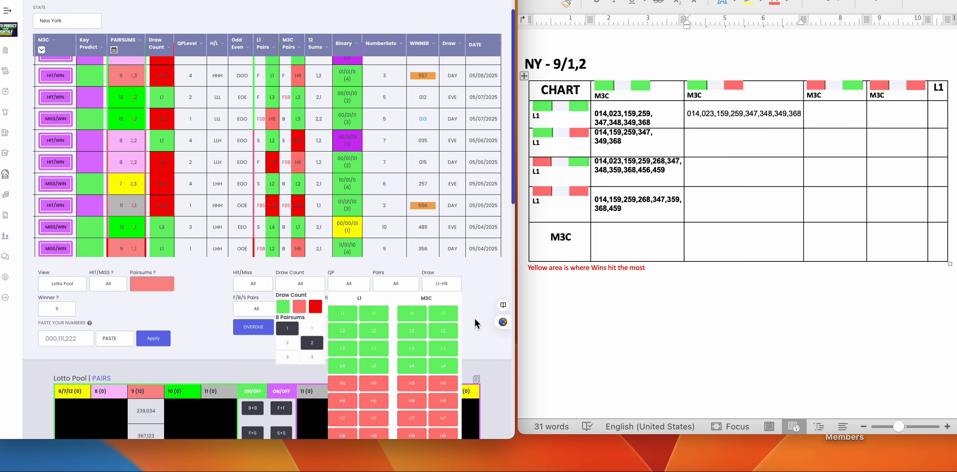
pyautogui.scroll(1, 339, 127)
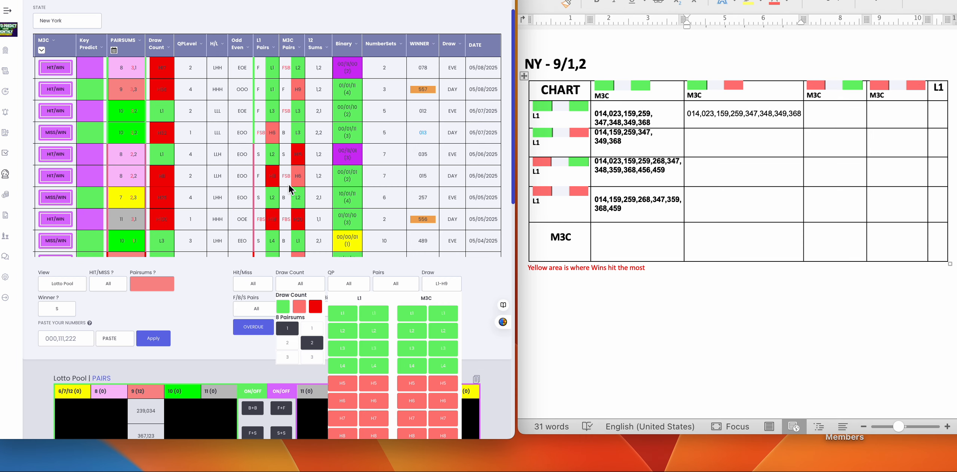
pyautogui.scroll(-5, 303, 202)
pyautogui.scroll(-3, 303, 201)
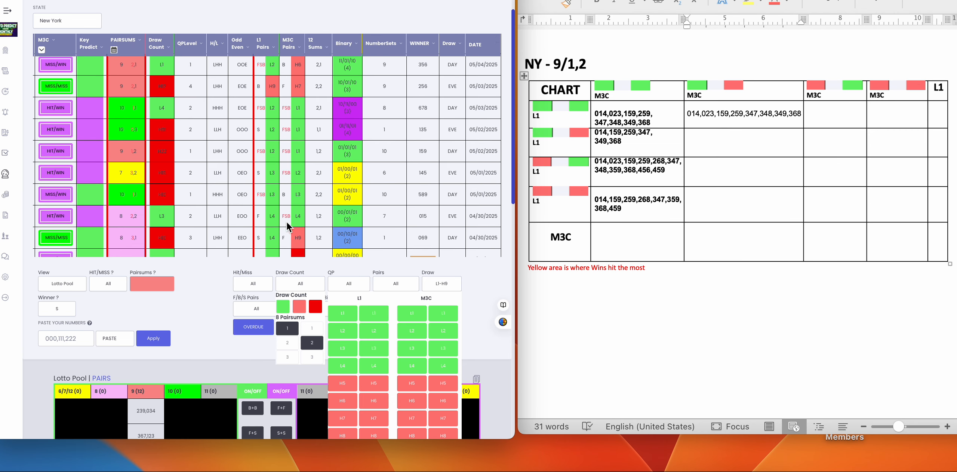
pyautogui.scroll(-1, 286, 221)
pyautogui.scroll(1, 287, 222)
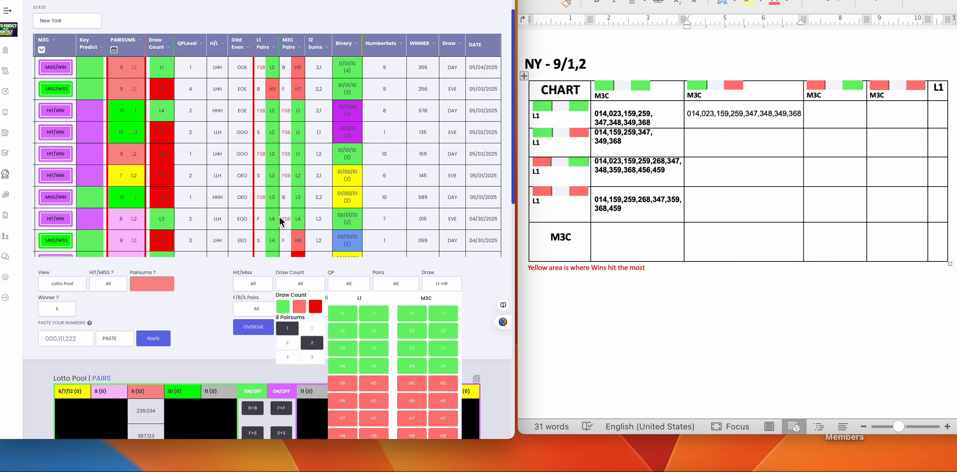
pyautogui.scroll(-1, 298, 190)
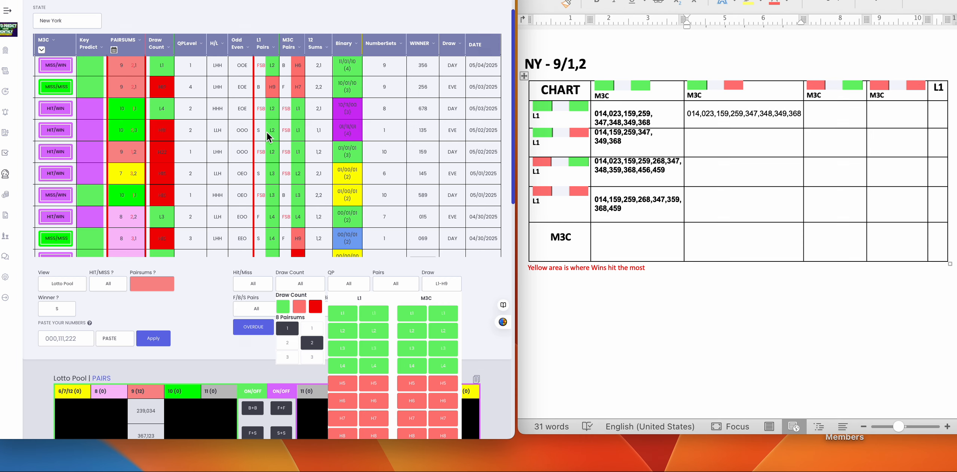
pyautogui.scroll(2, 292, 196)
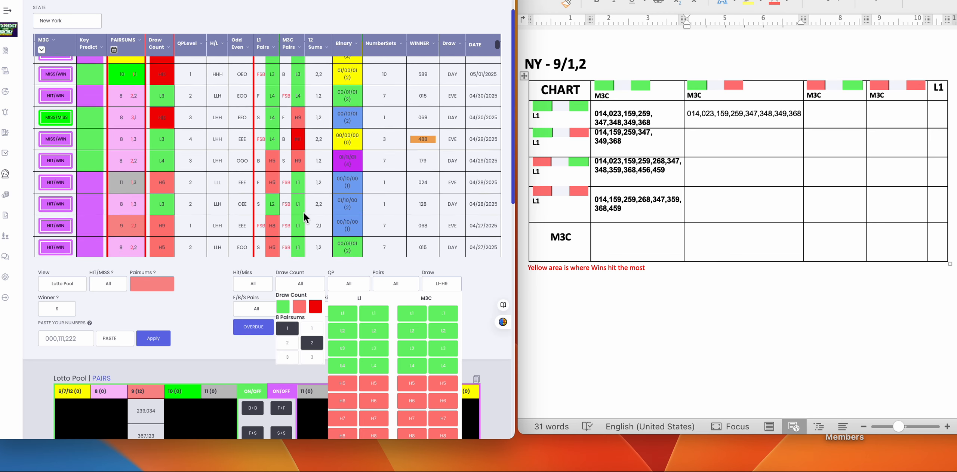
pyautogui.scroll(2, 306, 217)
pyautogui.scroll(-3, 482, 264)
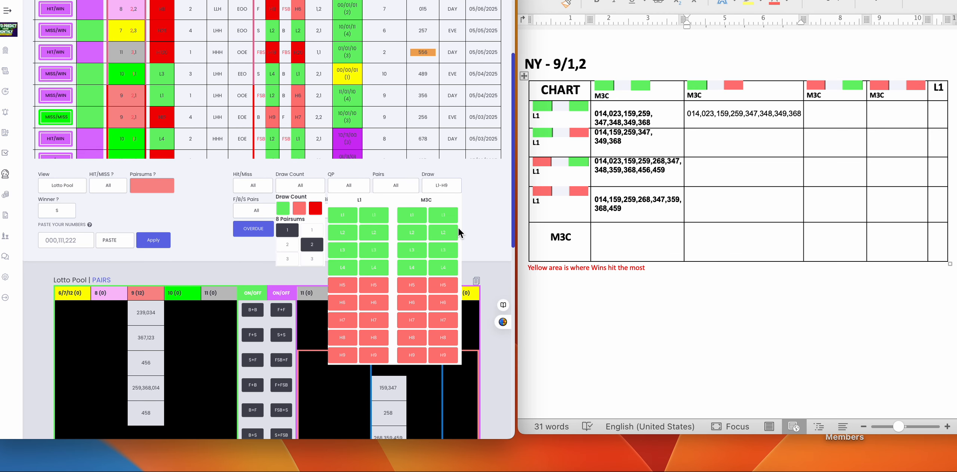
# Clear levels L1 to L3 in both M3C columns of the Draw filter
pyautogui.click(445, 219)
pyautogui.click(414, 221)
pyautogui.click(413, 229)
pyautogui.click(441, 232)
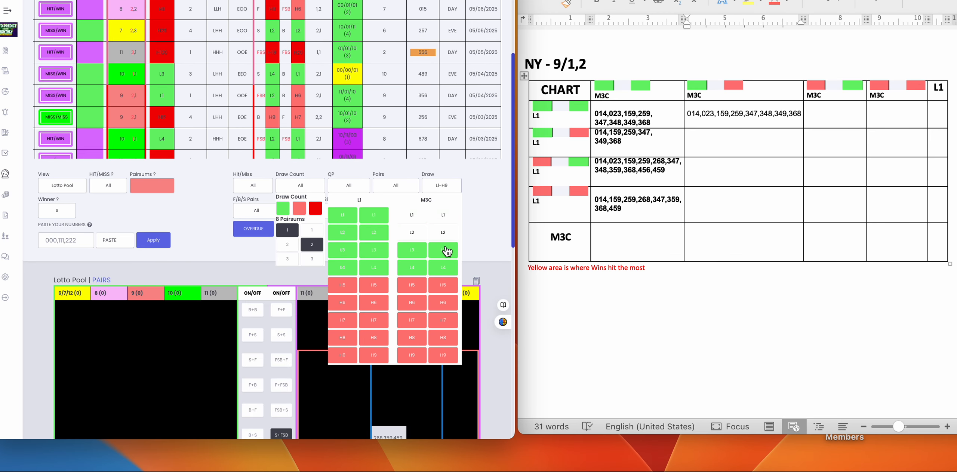
pyautogui.click(445, 248)
pyautogui.click(411, 248)
# Clear levels L1 to L3 in both L1 columns of the Draw filter
pyautogui.click(374, 216)
pyautogui.click(343, 215)
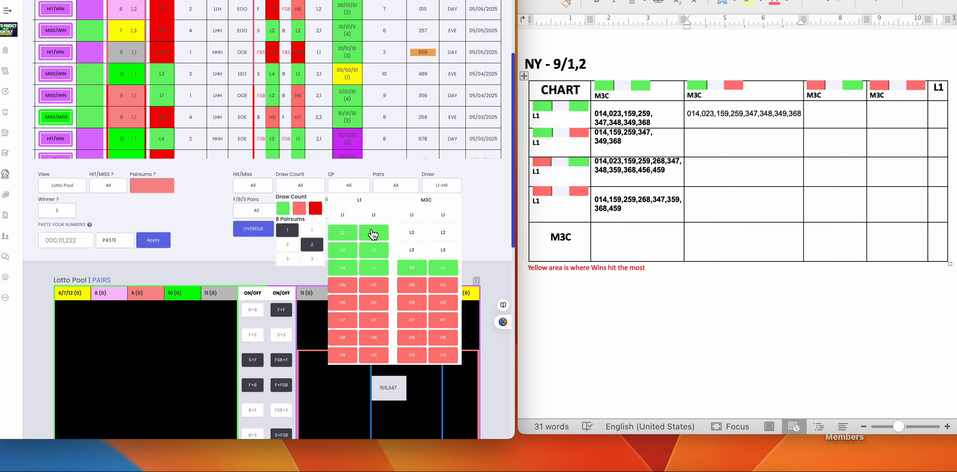
pyautogui.click(373, 232)
pyautogui.click(346, 235)
pyautogui.click(343, 249)
pyautogui.click(374, 250)
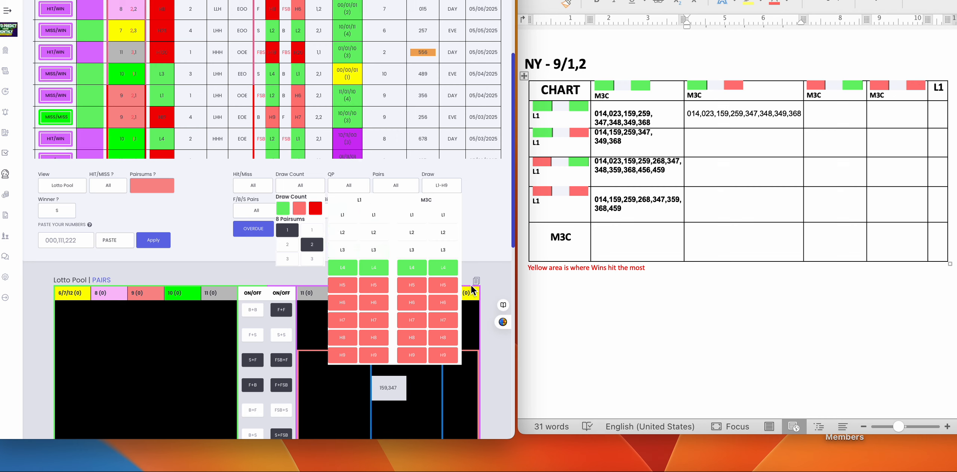
# Examine the L1 Pairs and M3C Pairs of the early May and late April 2025 winners in the draw history
pyautogui.scroll(-8, 308, 58)
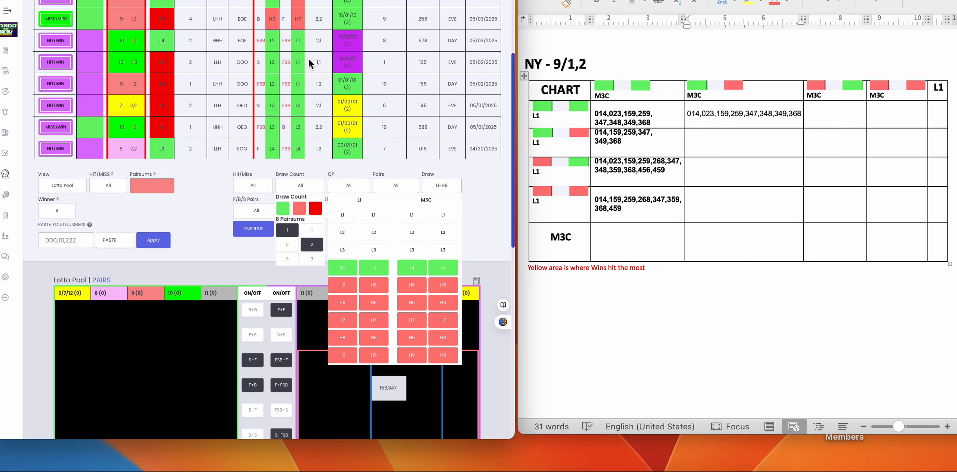
pyautogui.scroll(-1, 308, 58)
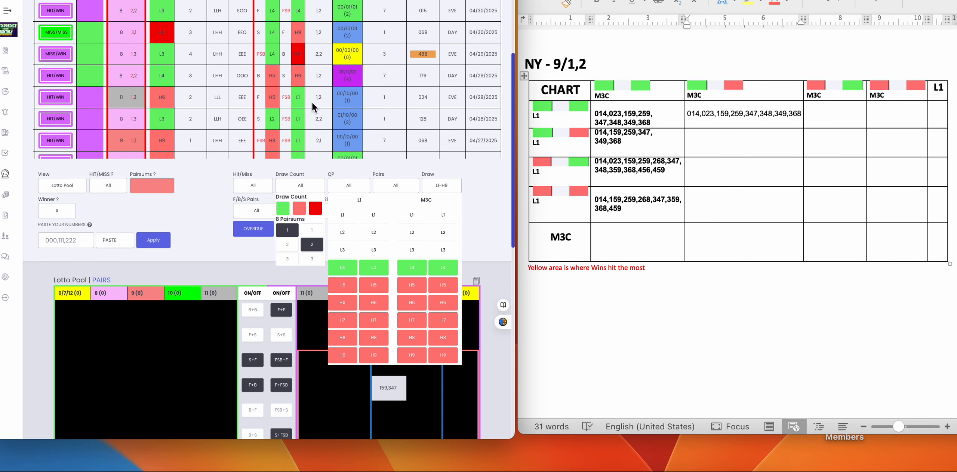
pyautogui.scroll(-4, 312, 103)
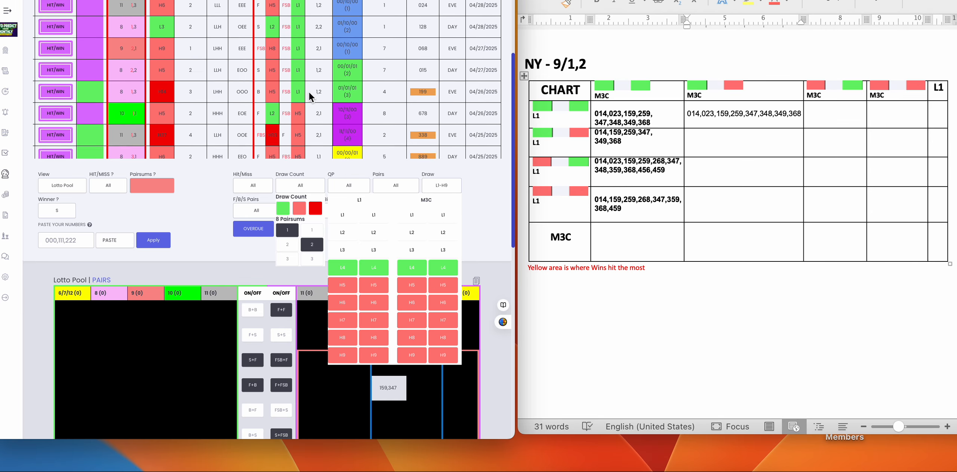
pyautogui.scroll(1, 308, 94)
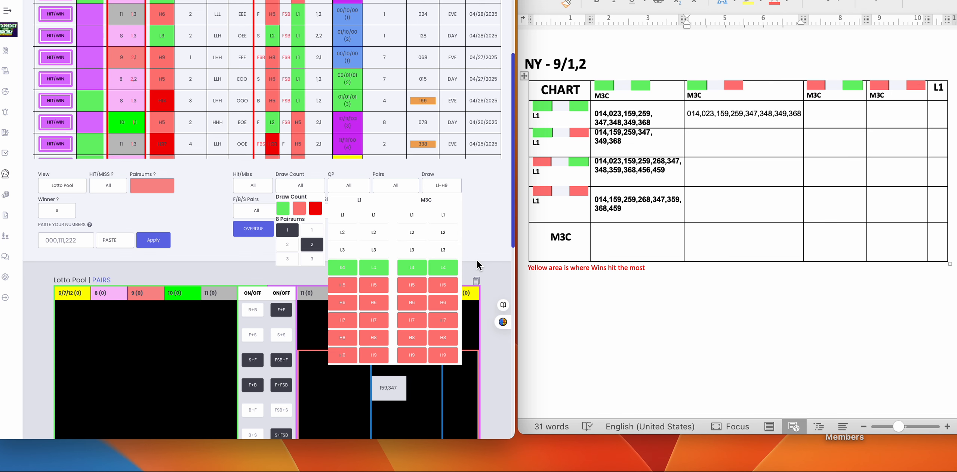
# Copy the filtered numbers 023,159,347,348 as an extra line into the all-green L1 row under the all-green M3C column, and remove them
pyautogui.scroll(-1, 476, 259)
pyautogui.scroll(1, 476, 258)
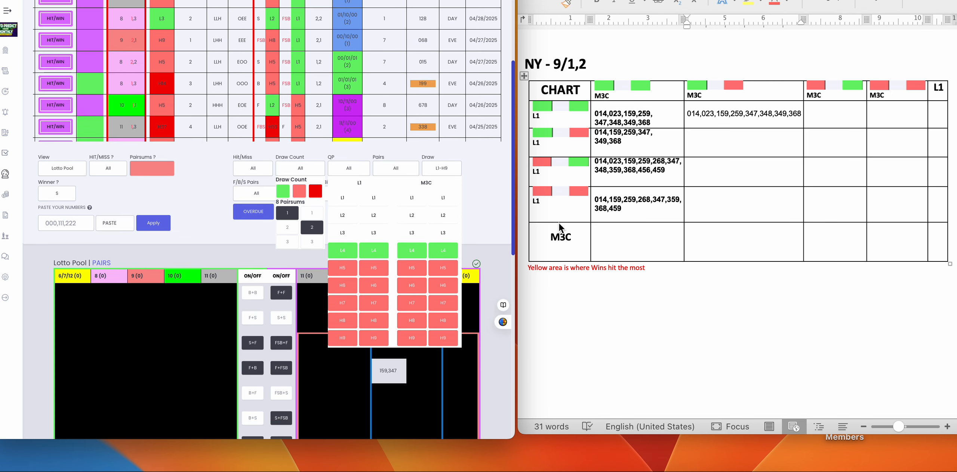
pyautogui.click(655, 124)
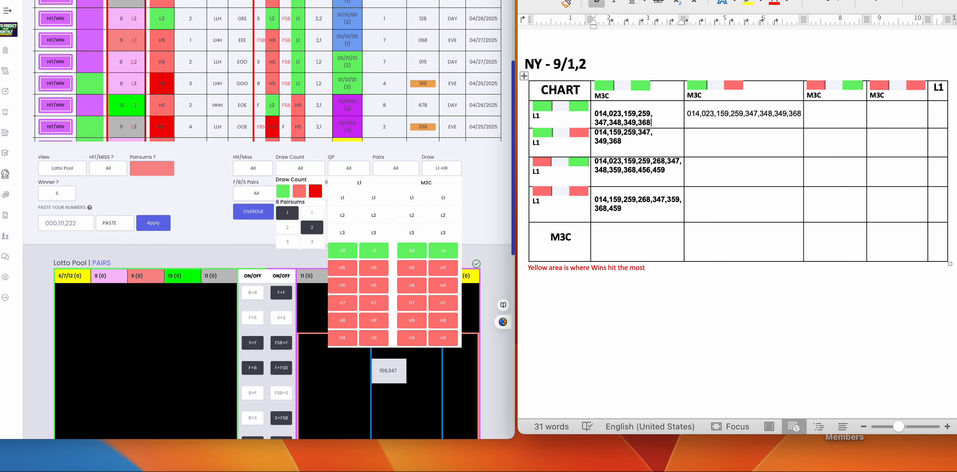
pyautogui.press('Return')
pyautogui.write('023,159,347,348')
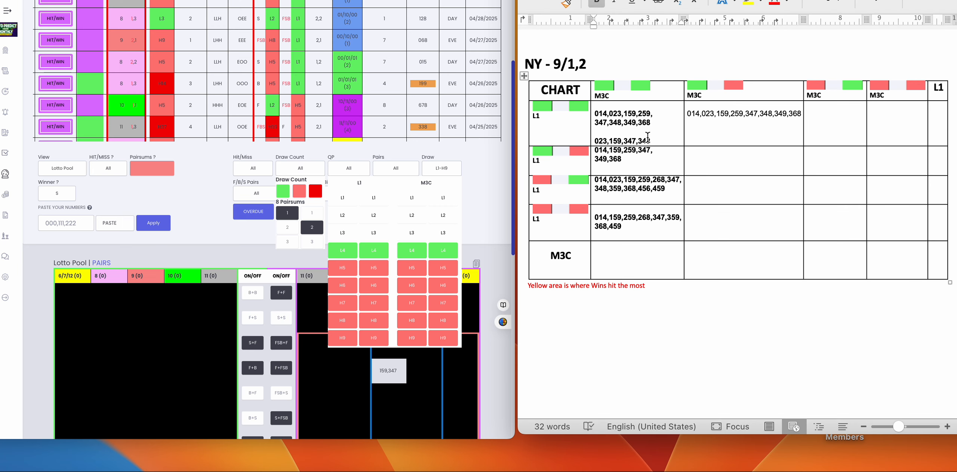
pyautogui.moveTo(652, 142); pyautogui.dragTo(594, 141)
pyautogui.press('BackSpace')
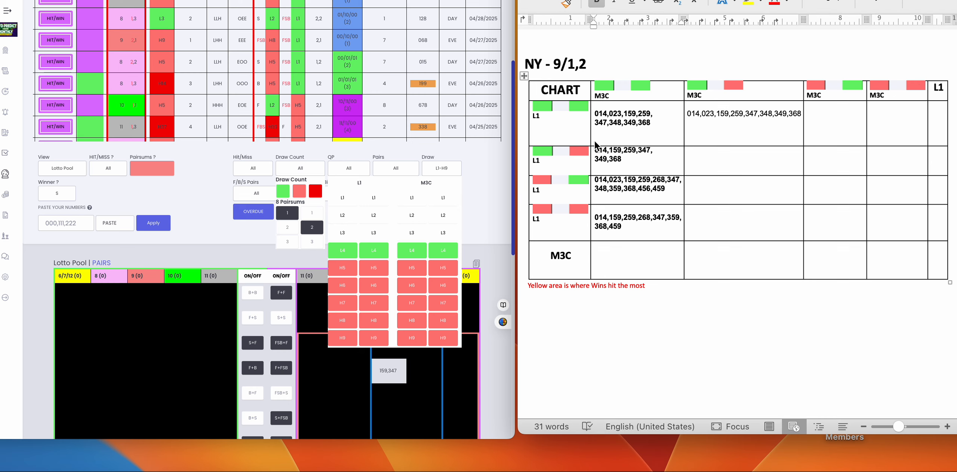
# Reselect levels L1 to L3 in both M3C columns of the Draw filter
pyautogui.click(443, 197)
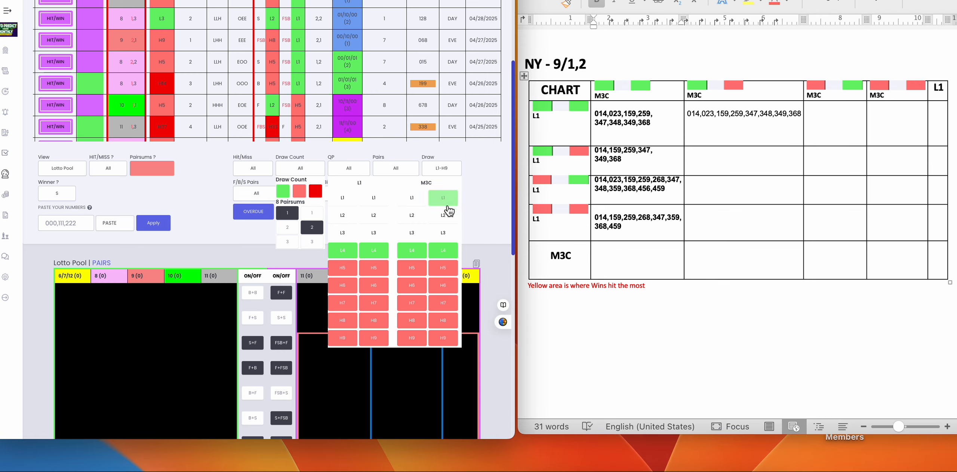
pyautogui.click(442, 215)
pyautogui.click(443, 232)
pyautogui.click(412, 232)
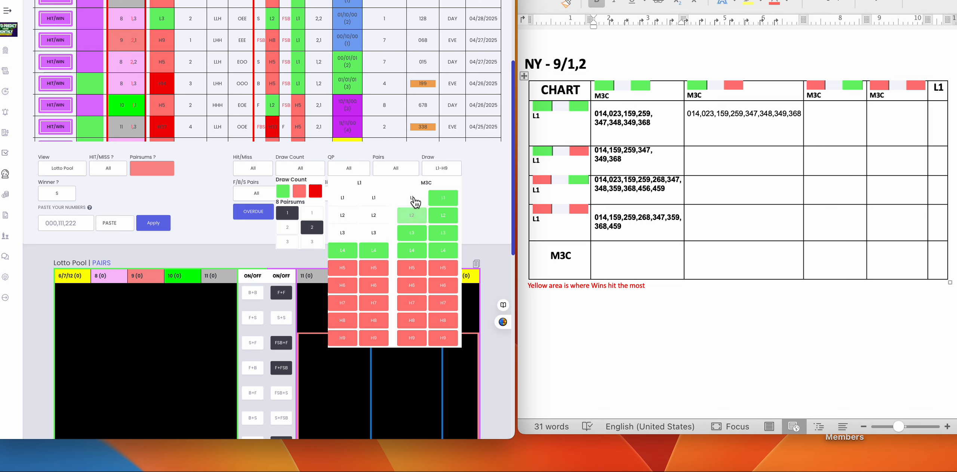
pyautogui.click(412, 215)
pyautogui.click(412, 197)
# Reselect levels L1 to L3 in both L1 columns of the Draw filter
pyautogui.click(374, 197)
pyautogui.click(373, 215)
pyautogui.click(373, 232)
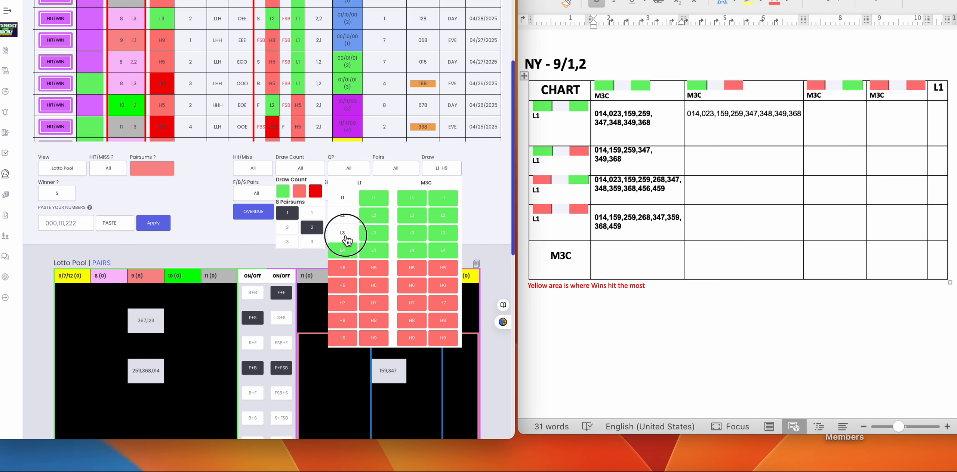
pyautogui.click(343, 232)
pyautogui.click(343, 216)
pyautogui.click(342, 197)
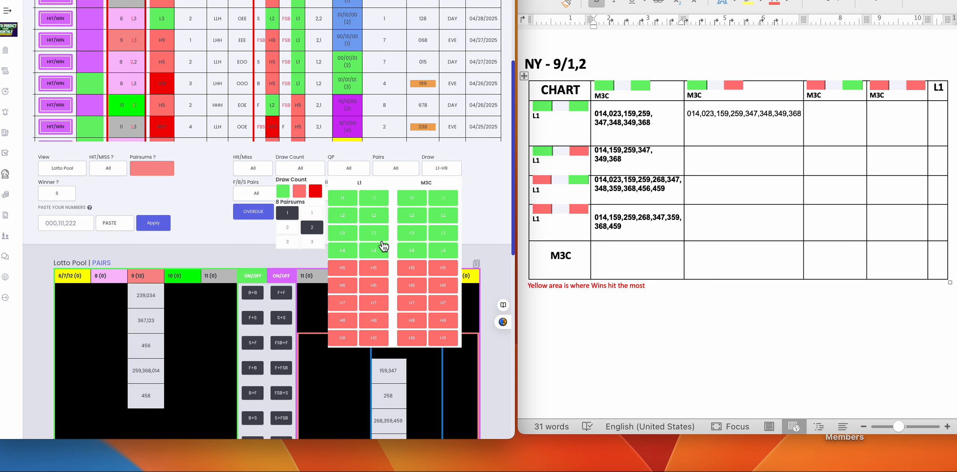
# Review the New York draw history back up to the most recent May 2025 winners
pyautogui.scroll(-1, 475, 235)
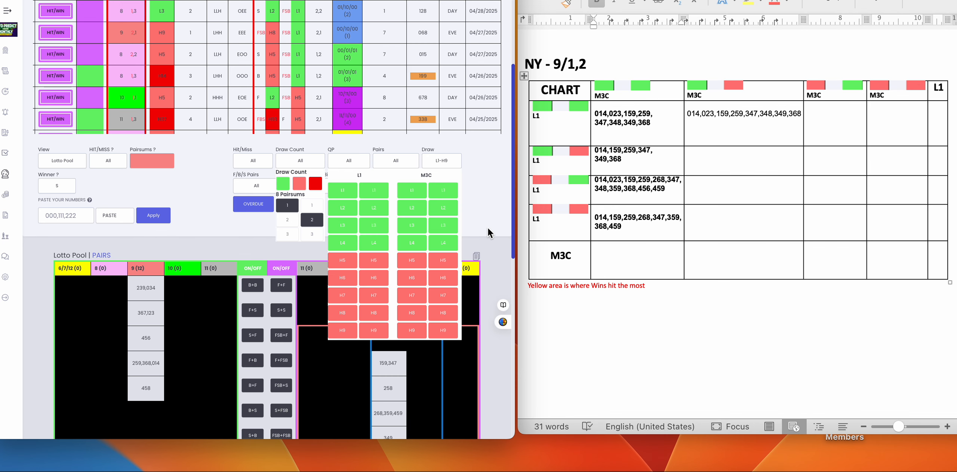
pyautogui.scroll(-1, 489, 228)
pyautogui.scroll(1, 490, 227)
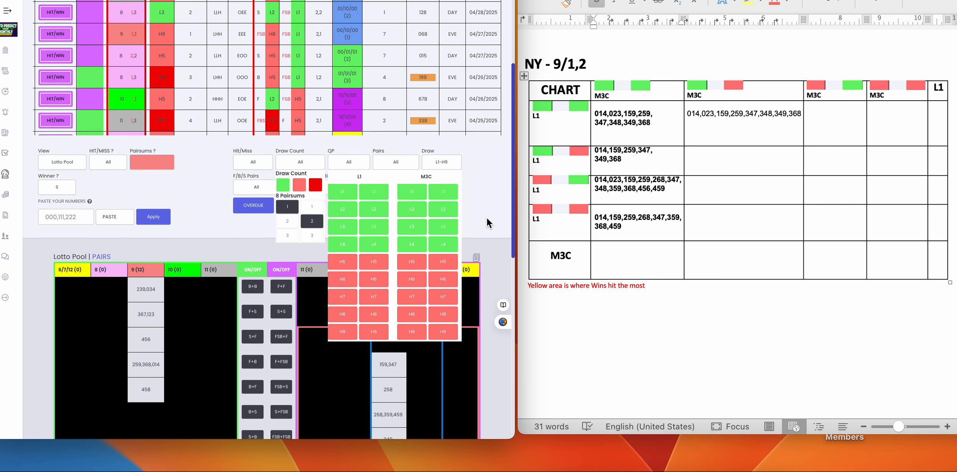
pyautogui.scroll(5, 489, 196)
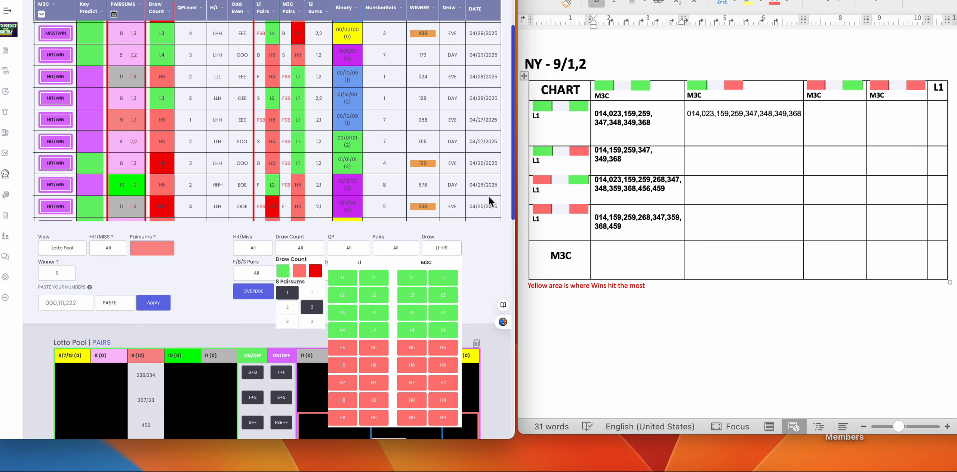
pyautogui.scroll(10, 489, 195)
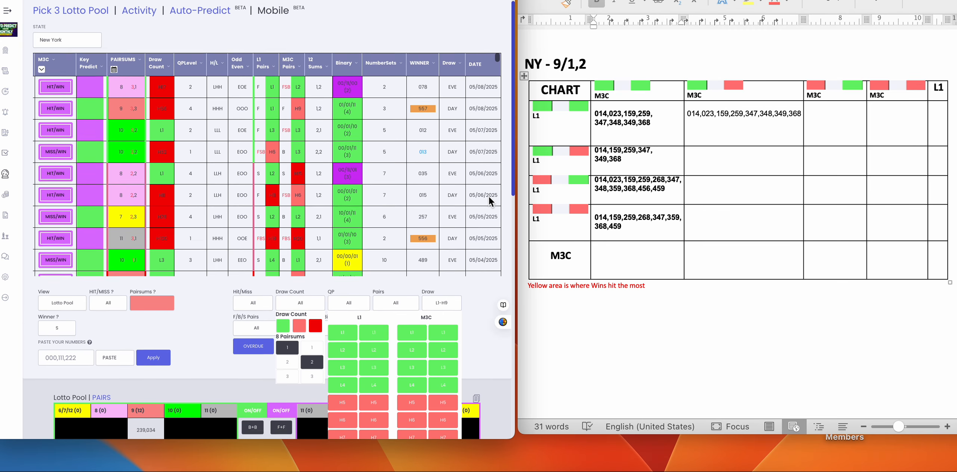
pyautogui.scroll(-2, 490, 312)
pyautogui.scroll(1, 491, 315)
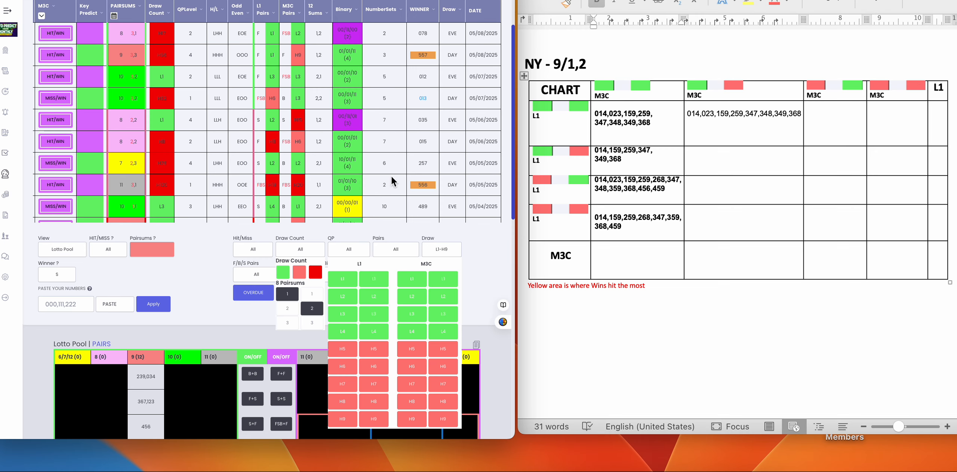
# Clear levels L1 to L4 in the second M3C column of the Draw filter
pyautogui.scroll(-1, 491, 265)
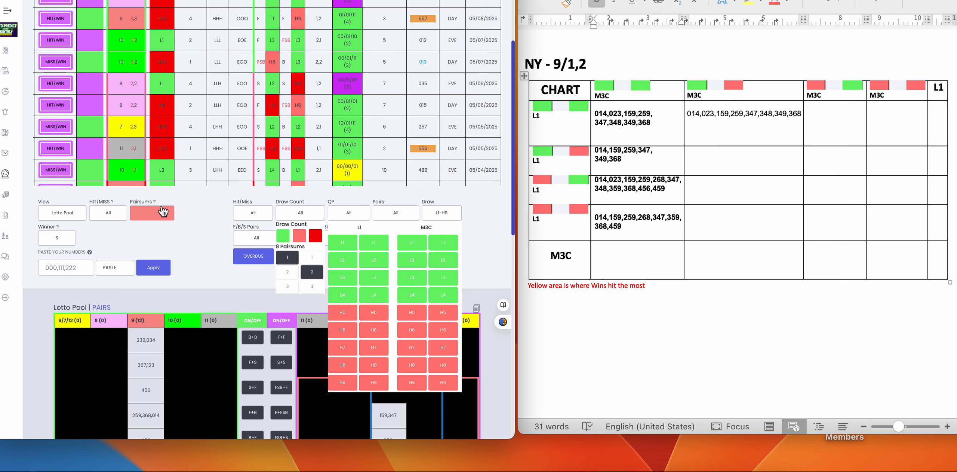
pyautogui.click(450, 245)
pyautogui.click(450, 264)
pyautogui.click(446, 276)
pyautogui.click(445, 295)
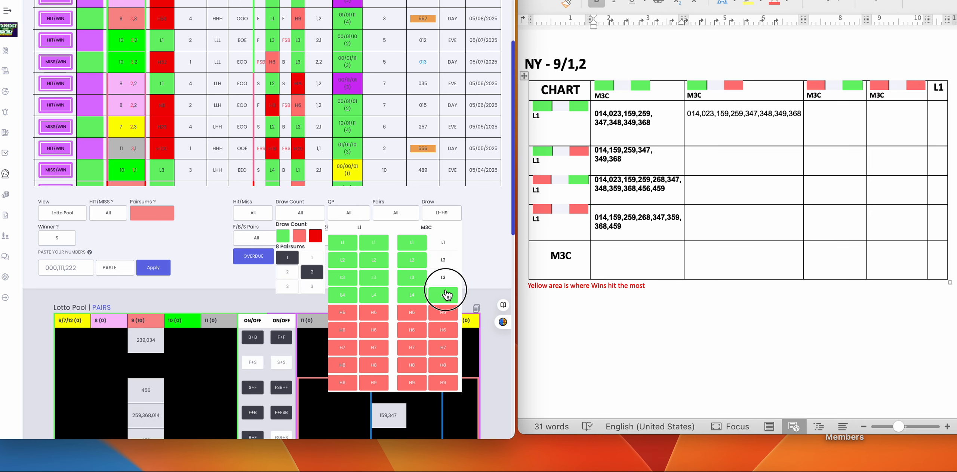
# Hide the Draw filter levels, review the remaining 9-pairsum numbers in the Lotto Pool grid and the recent winners, and show the levels again
pyautogui.scroll(-1, 484, 245)
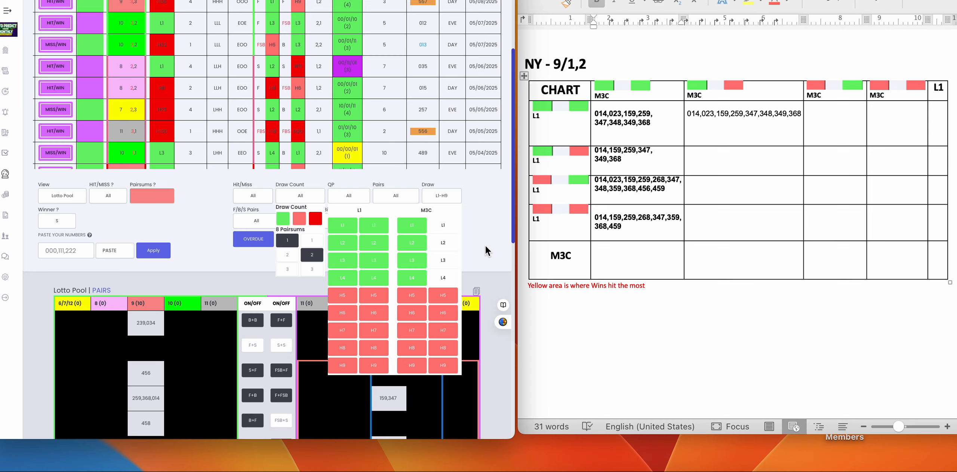
pyautogui.click(450, 196)
pyautogui.scroll(-3, 484, 255)
pyautogui.scroll(-1, 484, 255)
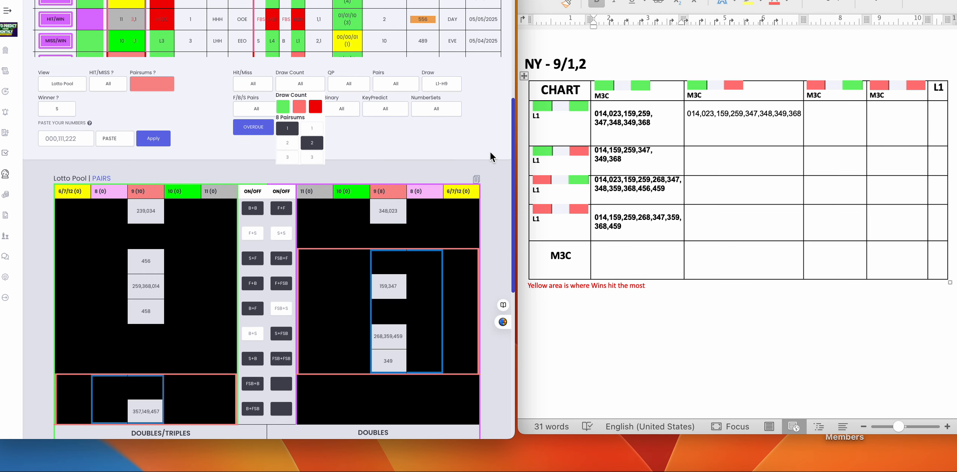
pyautogui.scroll(2, 484, 150)
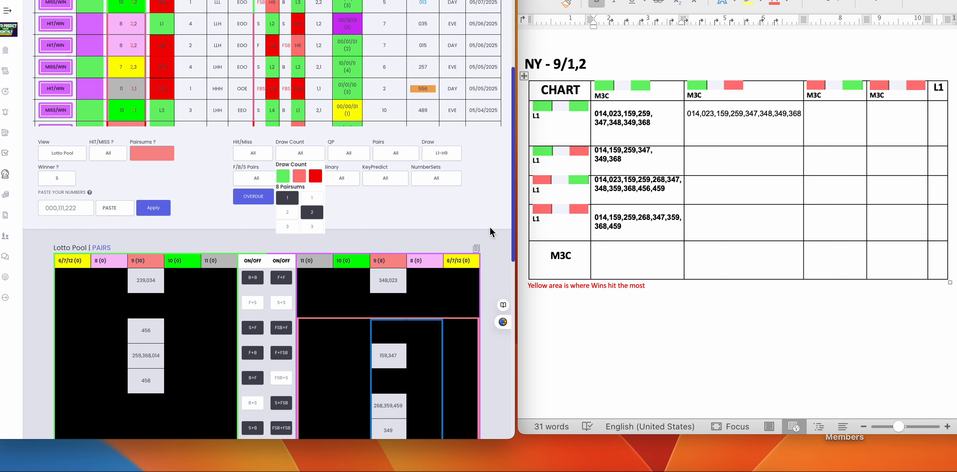
pyautogui.scroll(2, 490, 228)
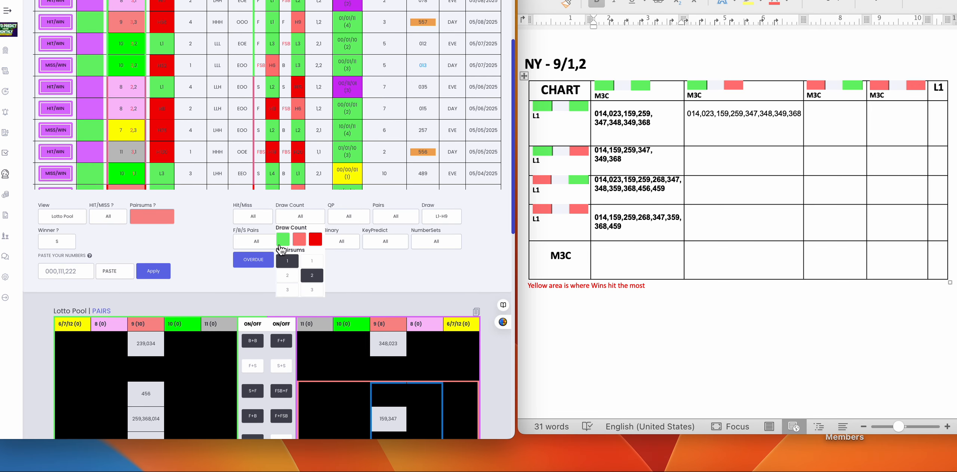
pyautogui.scroll(2, 474, 271)
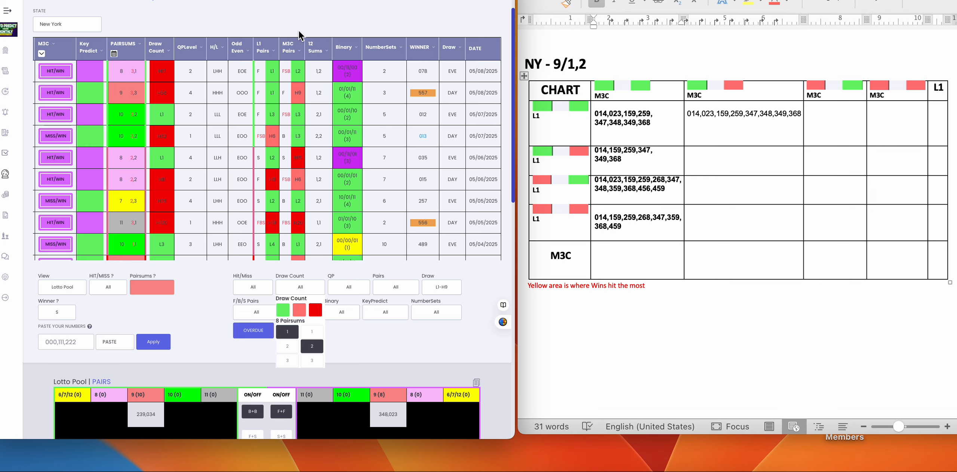
pyautogui.click(442, 286)
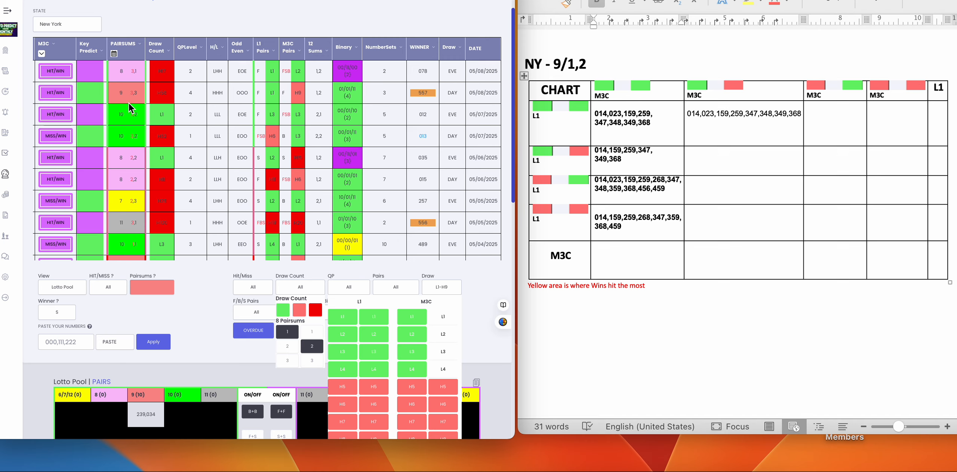
# Exclude the 12 and 11 pairsums in the Pairsums filter of the New York draw history
pyautogui.click(139, 43)
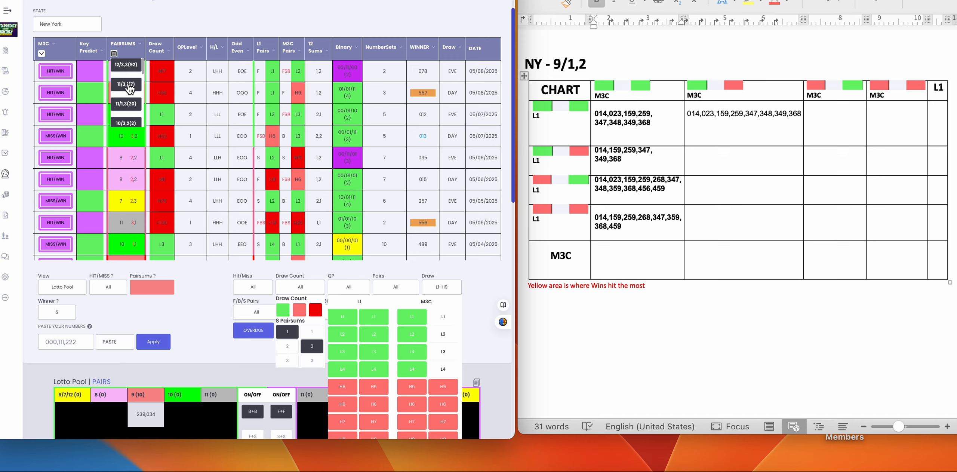
pyautogui.scroll(-1, 129, 107)
pyautogui.scroll(-1, 129, 107)
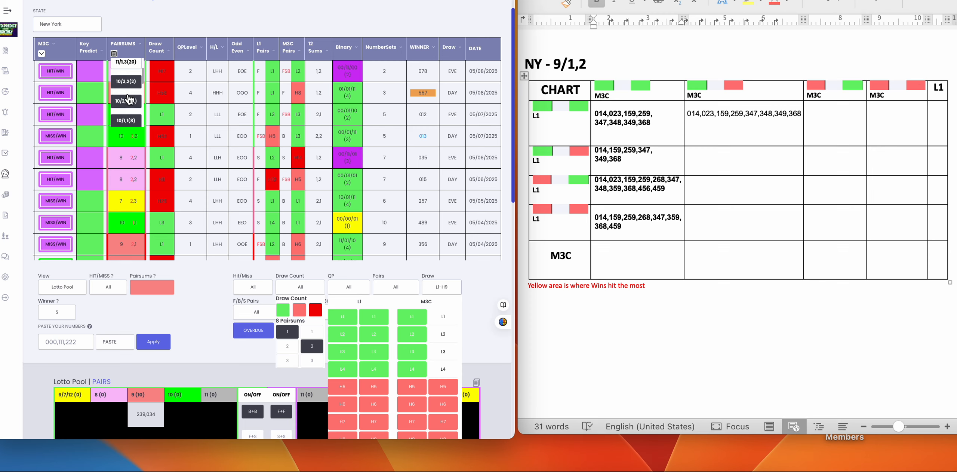
pyautogui.scroll(-2, 129, 90)
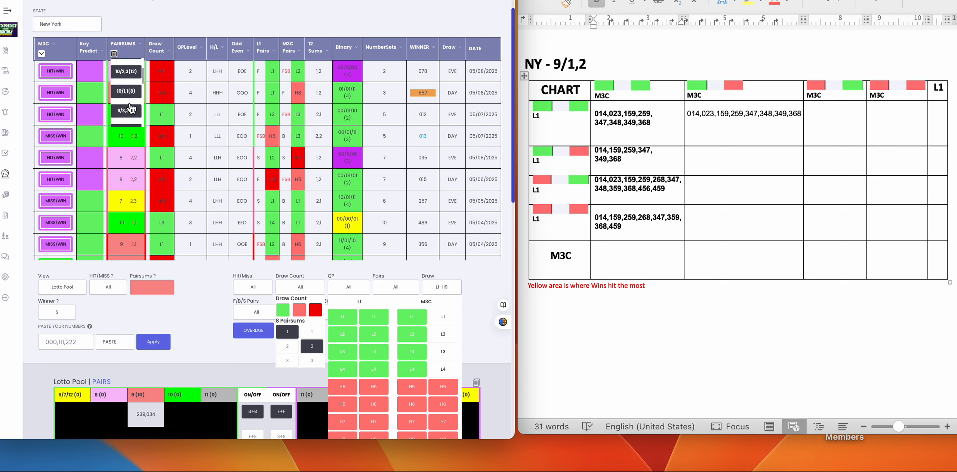
pyautogui.scroll(-1, 129, 86)
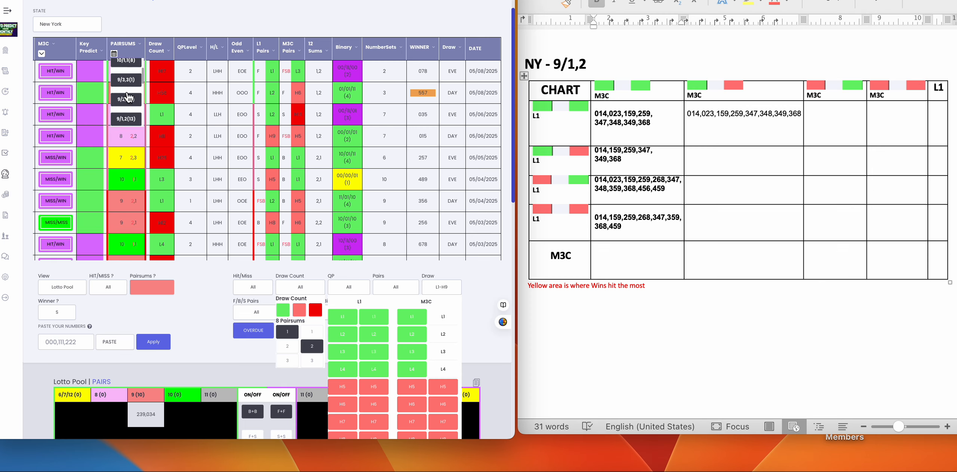
pyautogui.scroll(-2, 128, 107)
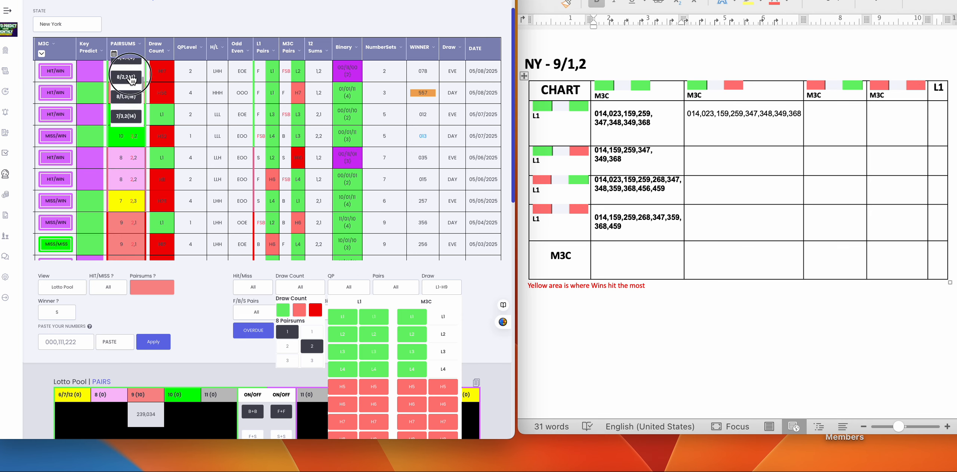
pyautogui.click(127, 94)
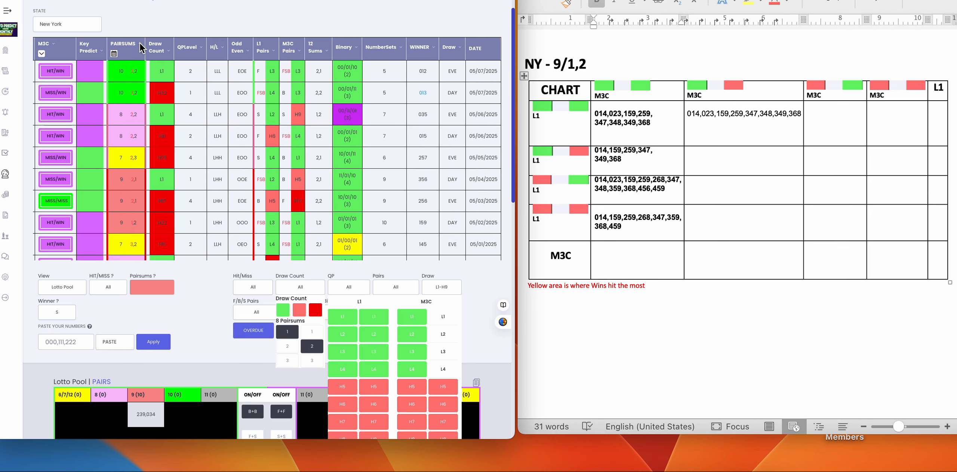
# Keep 9/1,2 selected in the draw history's Pairsums filter and exclude pairsums 8/2,2 and 8/1,3
pyautogui.click(129, 84)
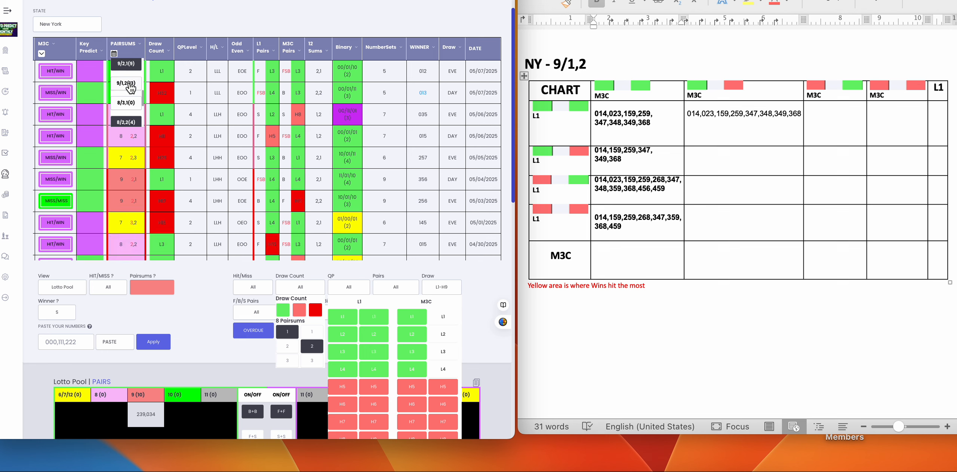
pyautogui.click(129, 82)
pyautogui.click(129, 62)
pyautogui.scroll(-1, 130, 99)
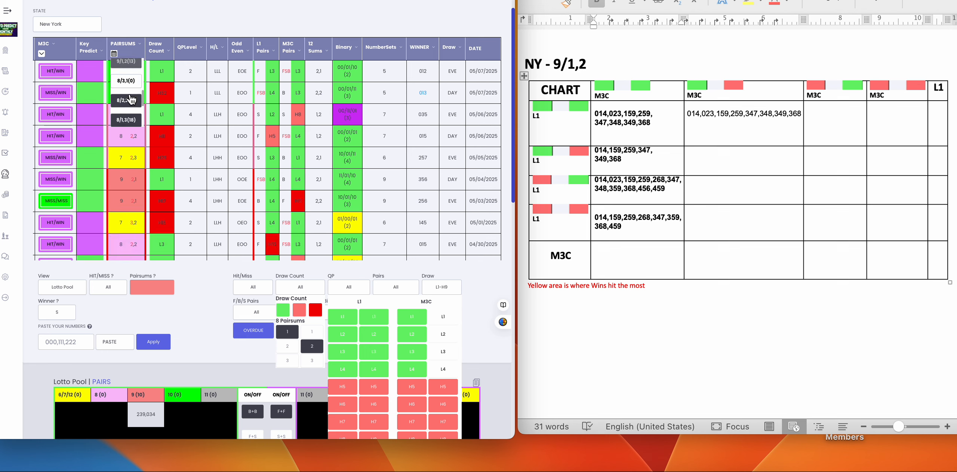
pyautogui.click(126, 118)
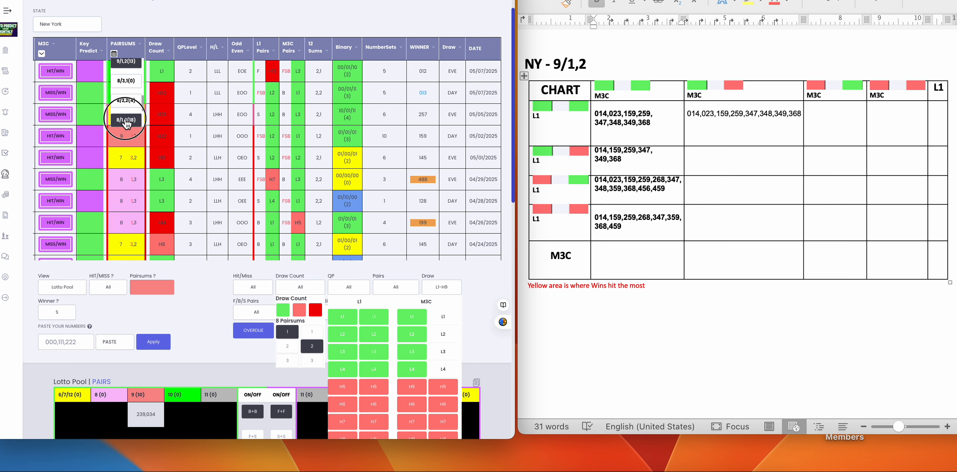
# Exclude pairsums 7/3,2, 7/2,3 and 10/3,2 so the draw history lists only 9/1,2 winners, and close the filter
pyautogui.scroll(-2, 132, 89)
pyautogui.click(128, 82)
pyautogui.click(129, 103)
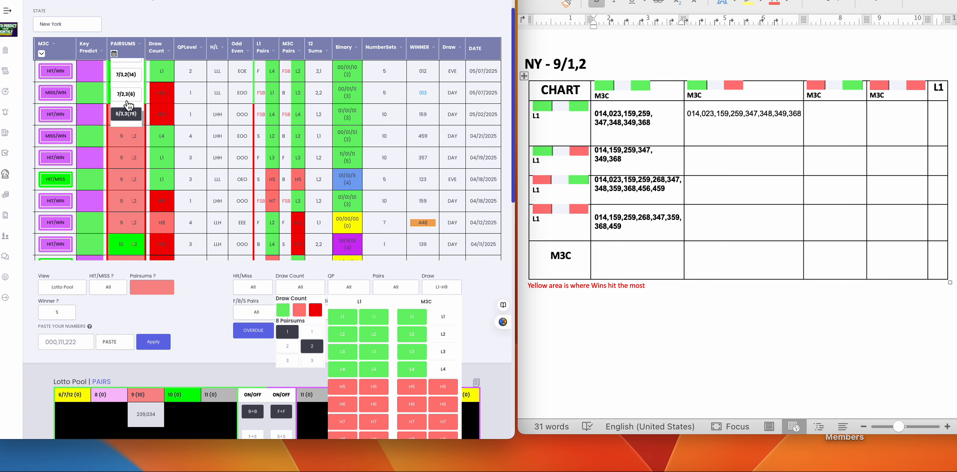
pyautogui.scroll(1, 129, 98)
pyautogui.scroll(5, 129, 98)
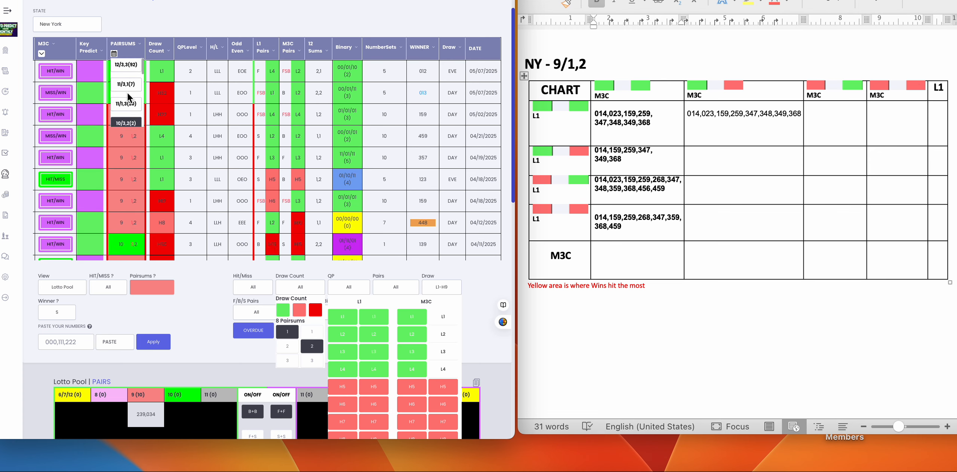
pyautogui.click(128, 124)
pyautogui.click(139, 44)
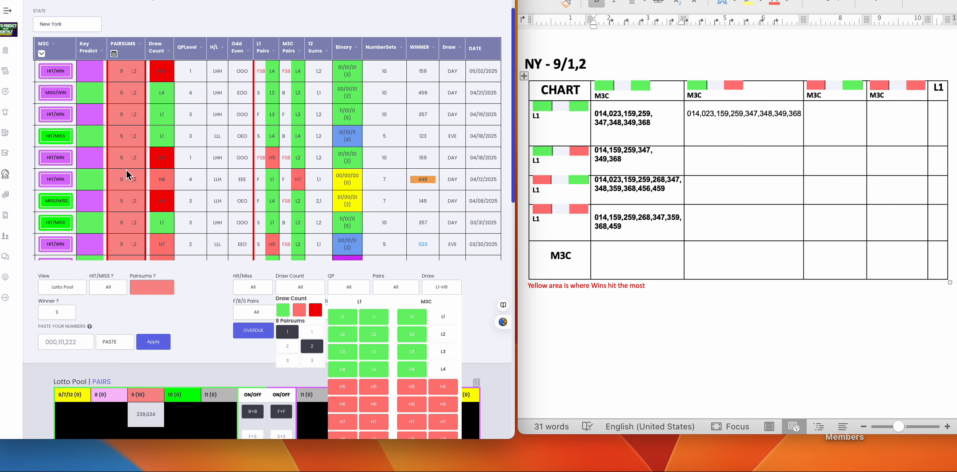
# Reselect levels L1 to L4 in the second M3C column of the Draw filter
pyautogui.scroll(-1, 478, 275)
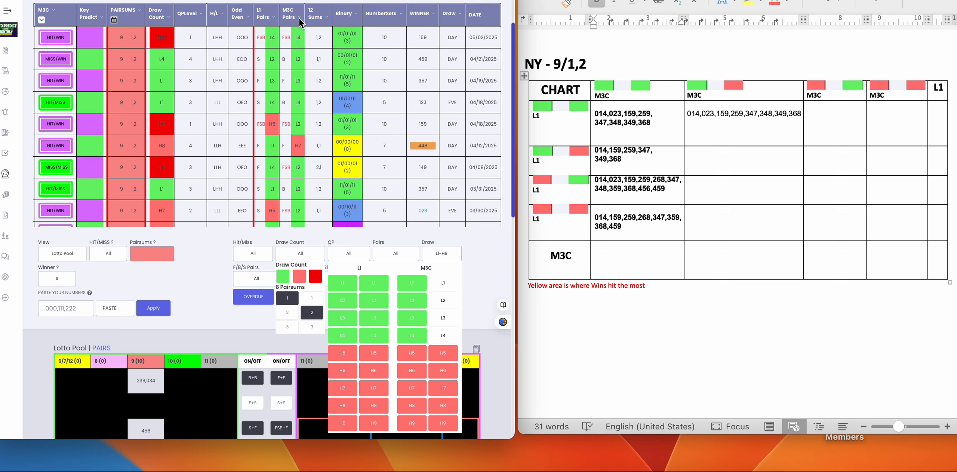
pyautogui.click(443, 283)
pyautogui.click(444, 301)
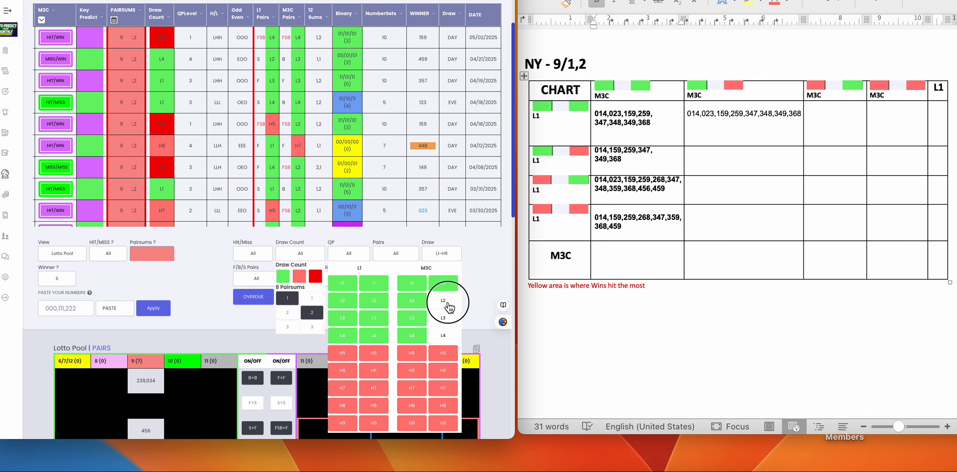
pyautogui.click(447, 319)
pyautogui.click(444, 334)
# Clear levels H5 to H9 in the second M3C column of the Draw filter
pyautogui.scroll(-2, 472, 256)
pyautogui.click(444, 269)
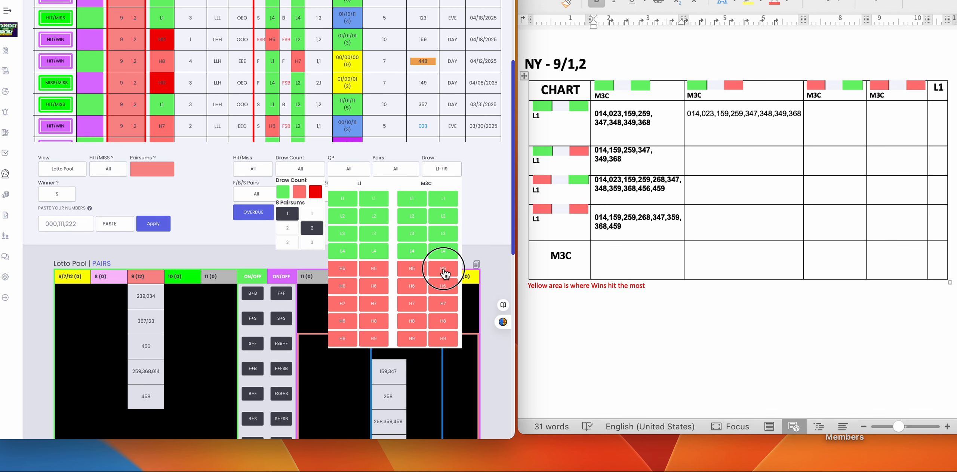
pyautogui.click(445, 286)
pyautogui.click(446, 303)
pyautogui.click(445, 320)
pyautogui.click(446, 334)
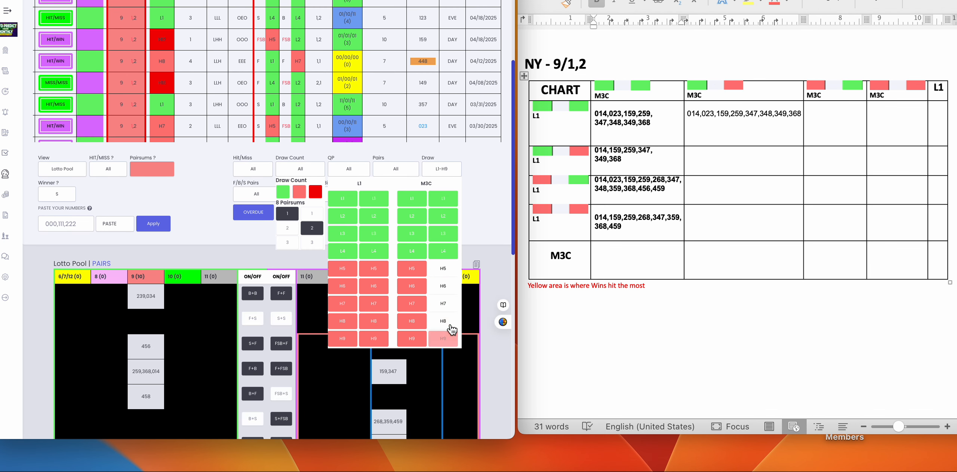
# Hide the Draw filter levels, compare the remaining 9-pairsum numbers with the 9/1,2 winners and the chart, and show the levels again
pyautogui.click(474, 180)
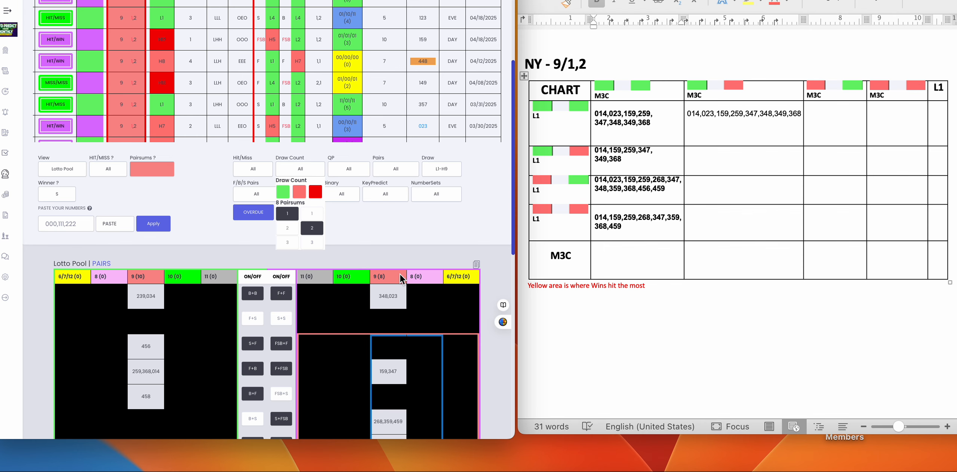
pyautogui.click(454, 171)
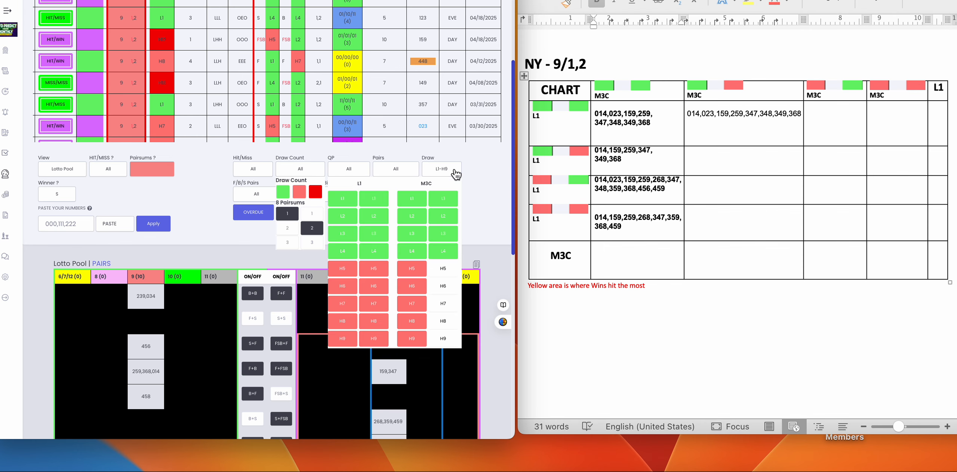
pyautogui.scroll(-2, 471, 223)
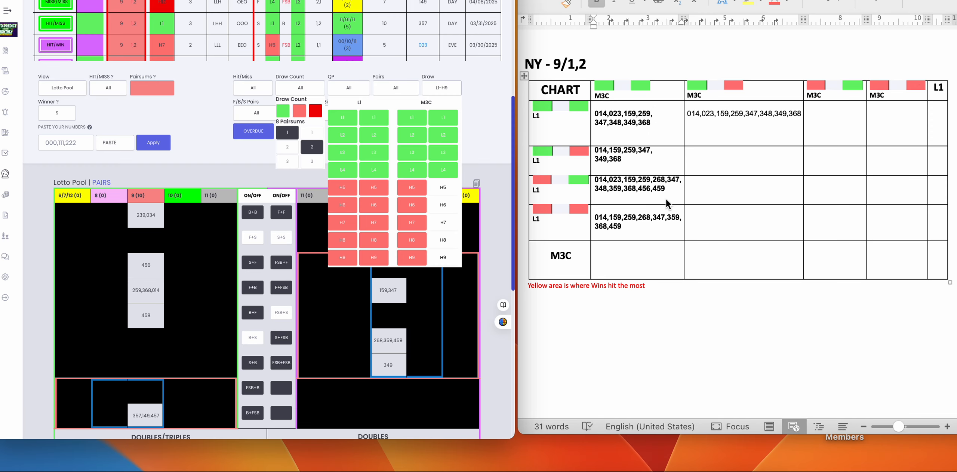
pyautogui.scroll(4, 448, 338)
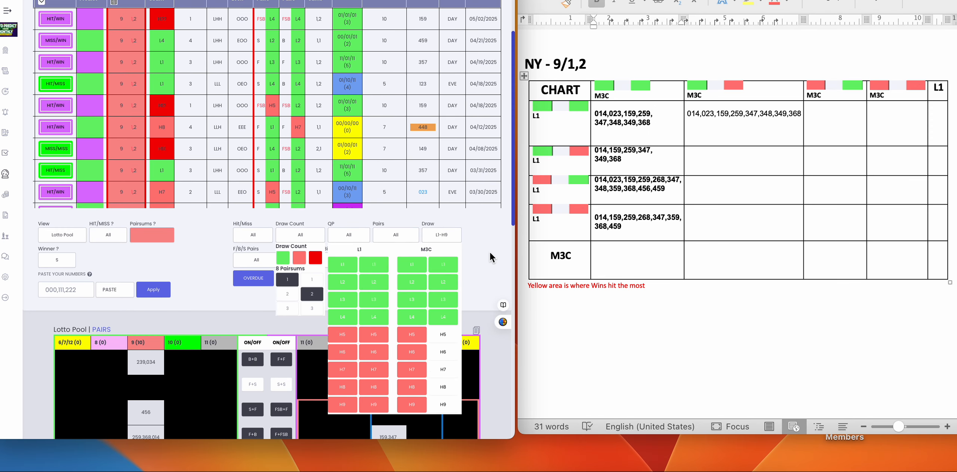
pyautogui.scroll(2, 444, 360)
pyautogui.scroll(-4, 482, 332)
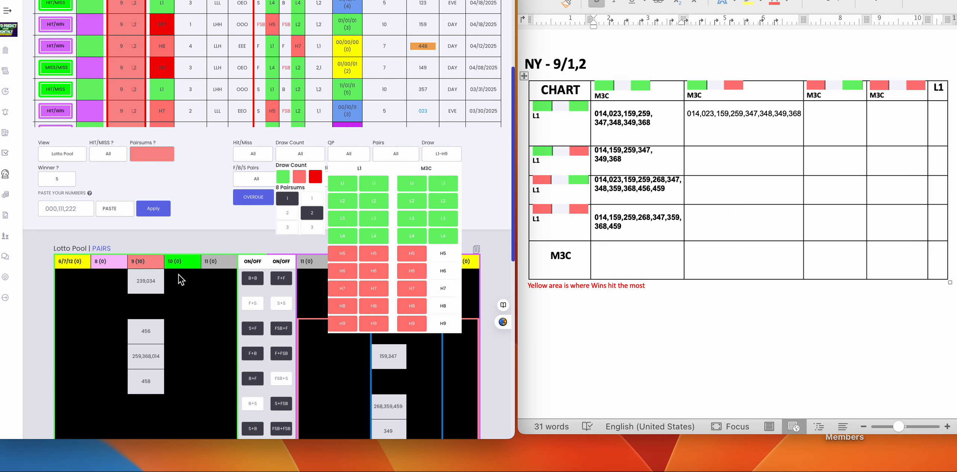
# Reselect levels H5 to H9 in the second M3C column of the Draw filter
pyautogui.click(447, 257)
pyautogui.click(447, 274)
pyautogui.click(446, 291)
pyautogui.click(446, 307)
pyautogui.click(445, 323)
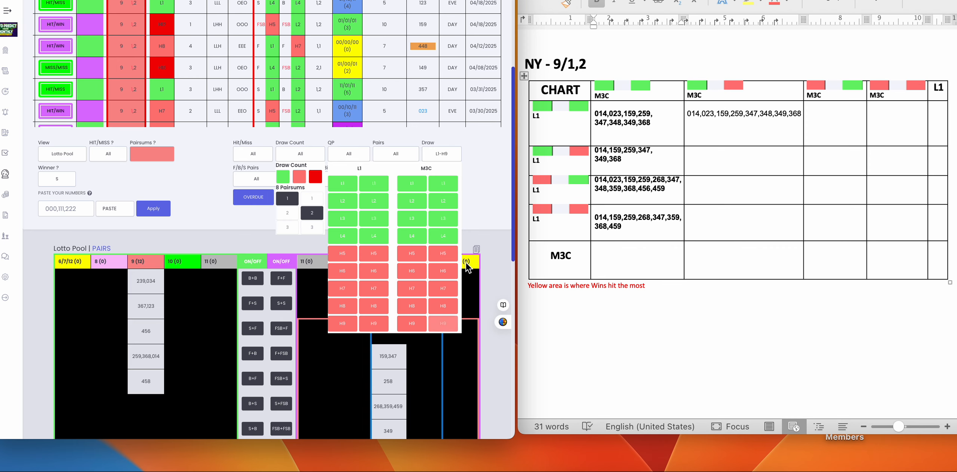
# Check the L1 and M3C pairs of the 9/1,2 winners and clear levels L1 to L4 in the Draw filter's second L1 column
pyautogui.scroll(2, 486, 198)
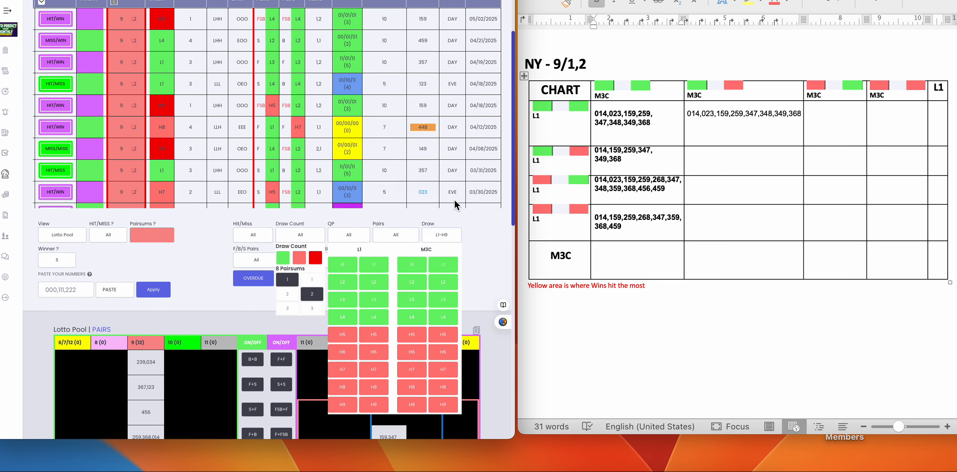
pyautogui.scroll(1, 455, 199)
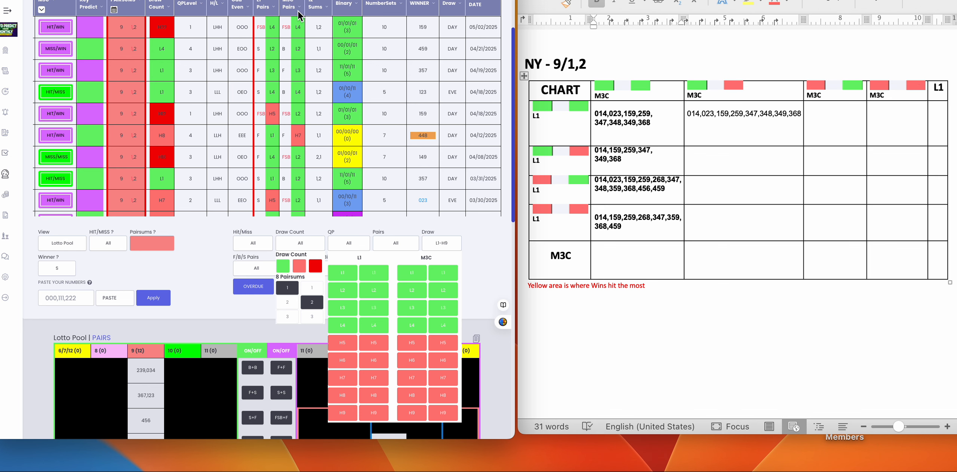
pyautogui.scroll(-2, 469, 274)
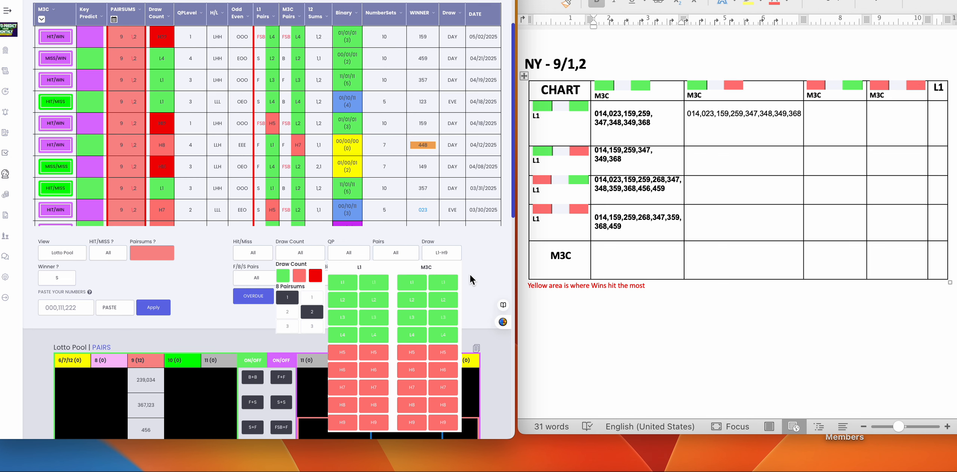
pyautogui.click(374, 255)
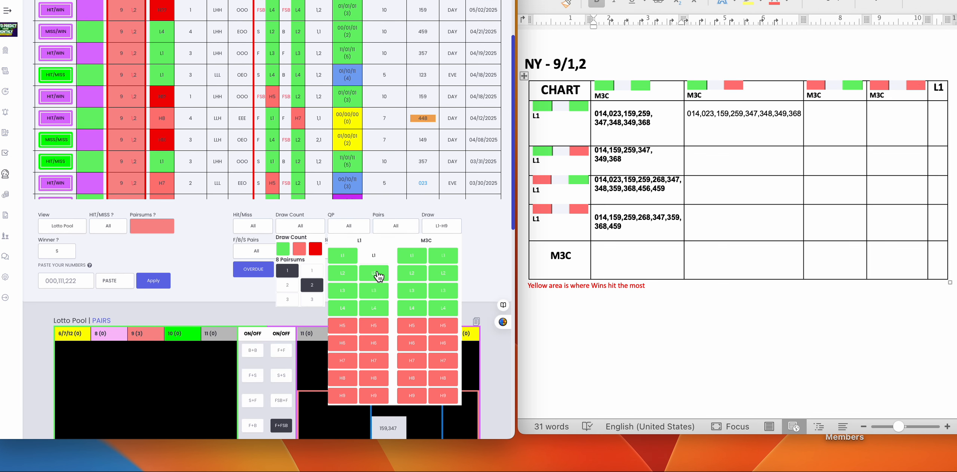
pyautogui.click(373, 272)
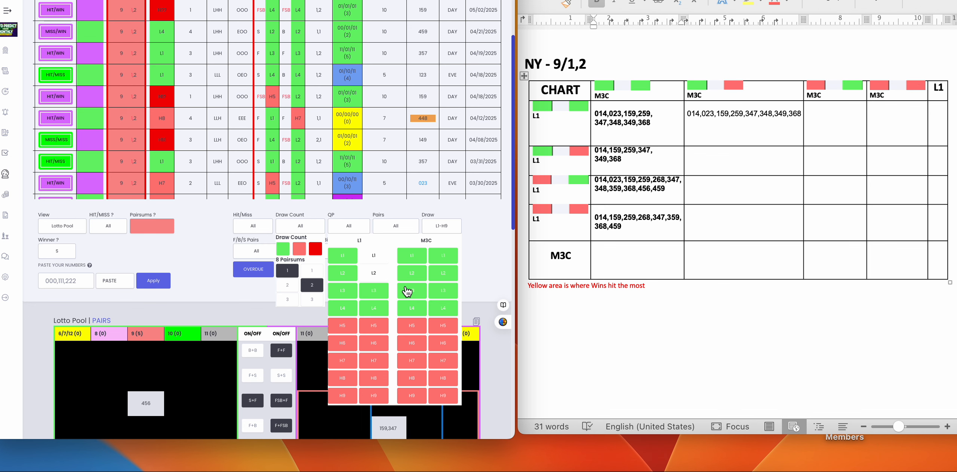
pyautogui.scroll(1, 476, 245)
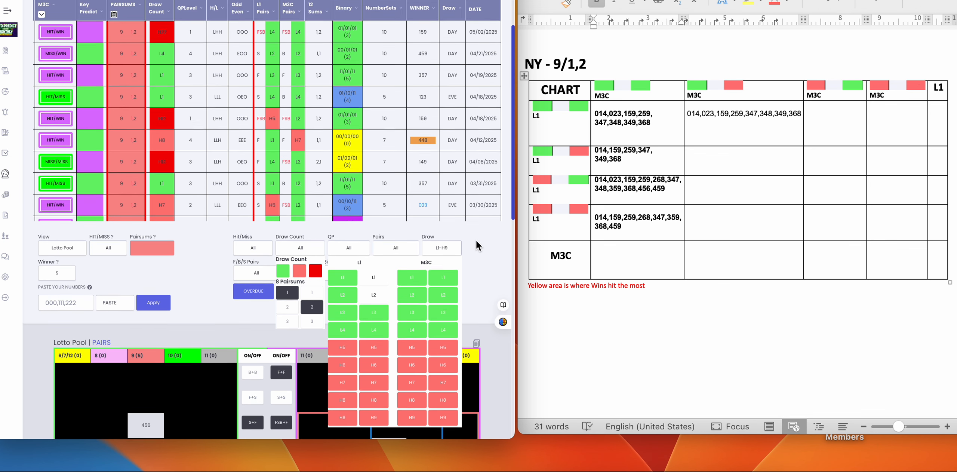
pyautogui.scroll(3, 476, 245)
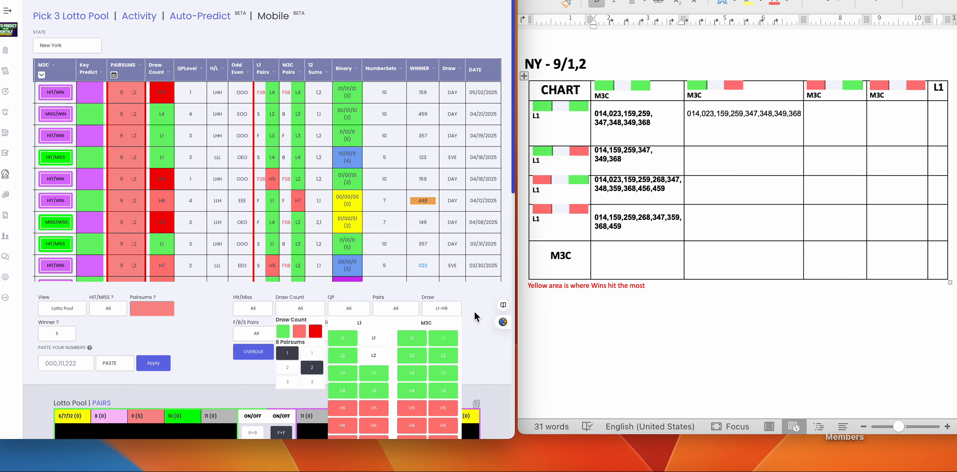
pyautogui.scroll(-5, 474, 311)
pyautogui.scroll(4, 473, 310)
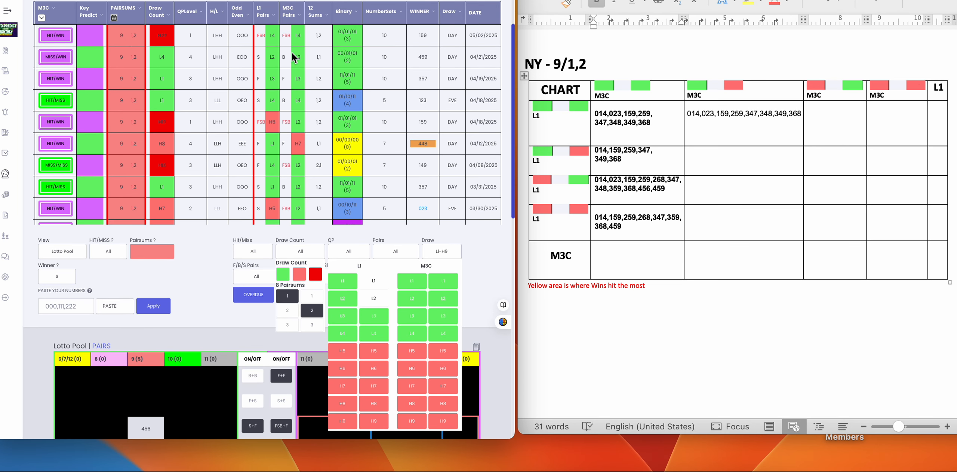
pyautogui.click(375, 315)
pyautogui.click(375, 333)
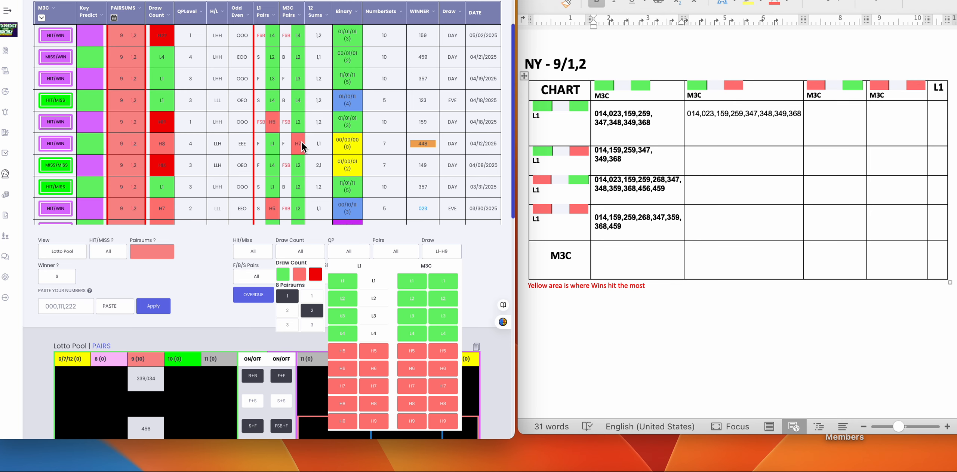
# Hide the Draw filter levels to examine the remaining 9-pairsum numbers in the Lotto Pool grid, and show the levels again
pyautogui.scroll(-3, 502, 287)
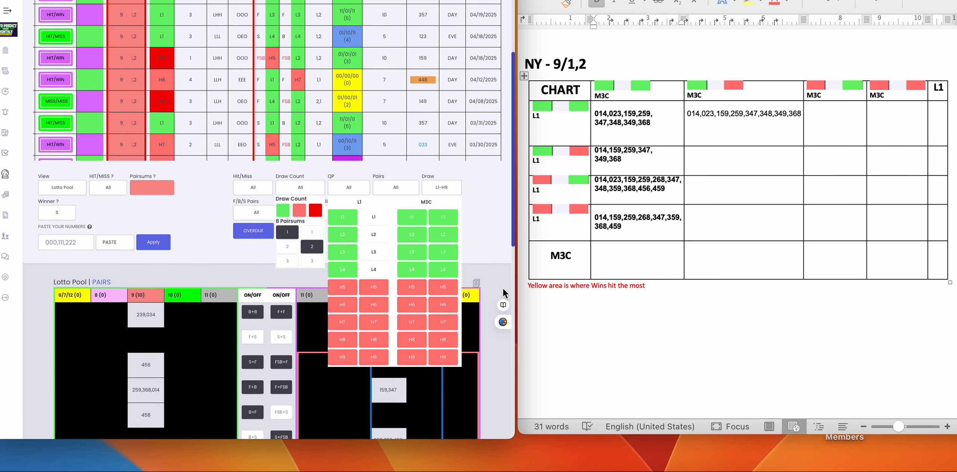
pyautogui.click(442, 174)
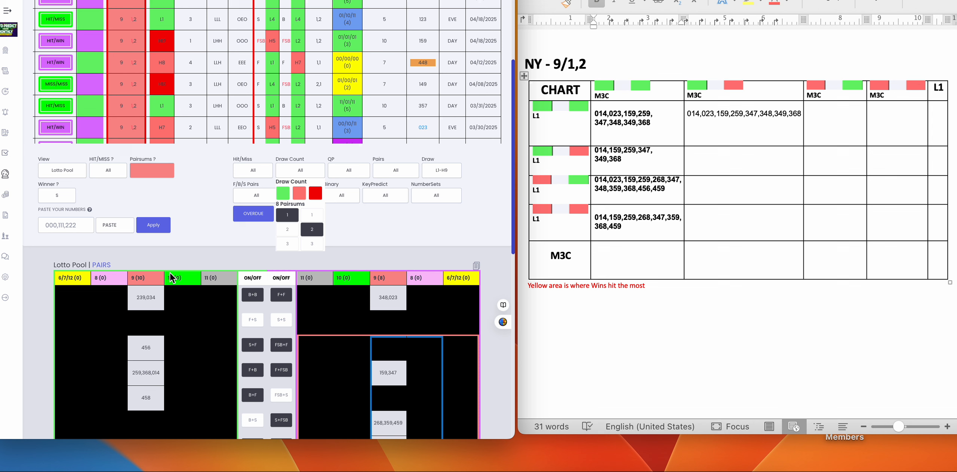
pyautogui.click(443, 175)
# Reselect levels L1 to L4 in the second L1 column of the Draw filter
pyautogui.scroll(1, 471, 224)
pyautogui.click(368, 217)
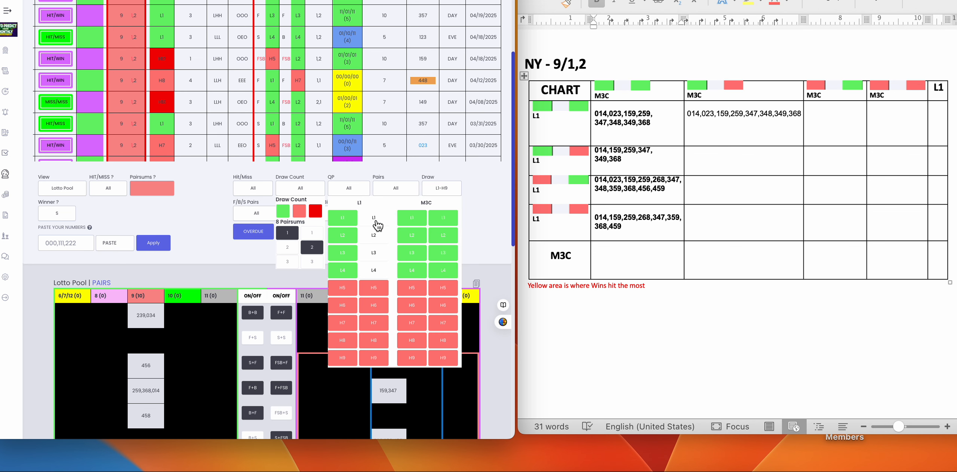
pyautogui.click(373, 236)
pyautogui.click(374, 253)
pyautogui.click(374, 269)
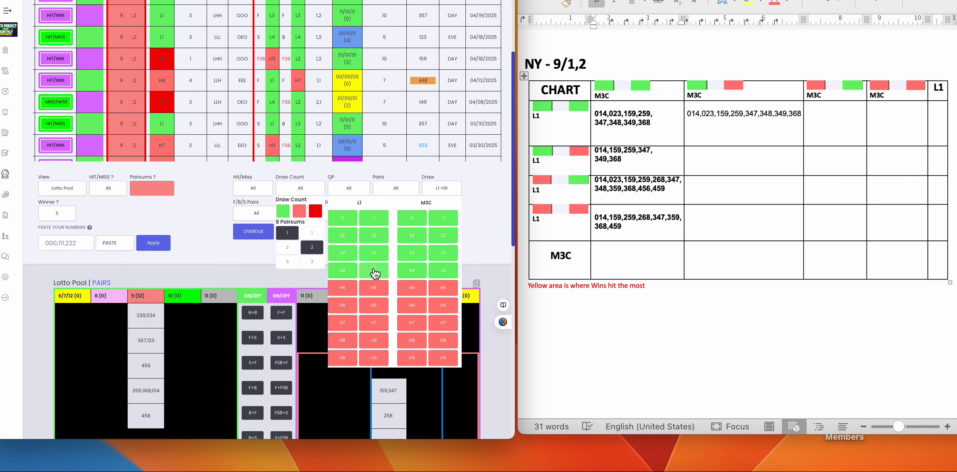
# Clear levels L1 to L4 in the Draw filter's first L1 column and examine the remaining 9-pairsum numbers in the Lotto Pool grid
pyautogui.click(342, 218)
pyautogui.click(342, 235)
pyautogui.click(342, 252)
pyautogui.click(342, 265)
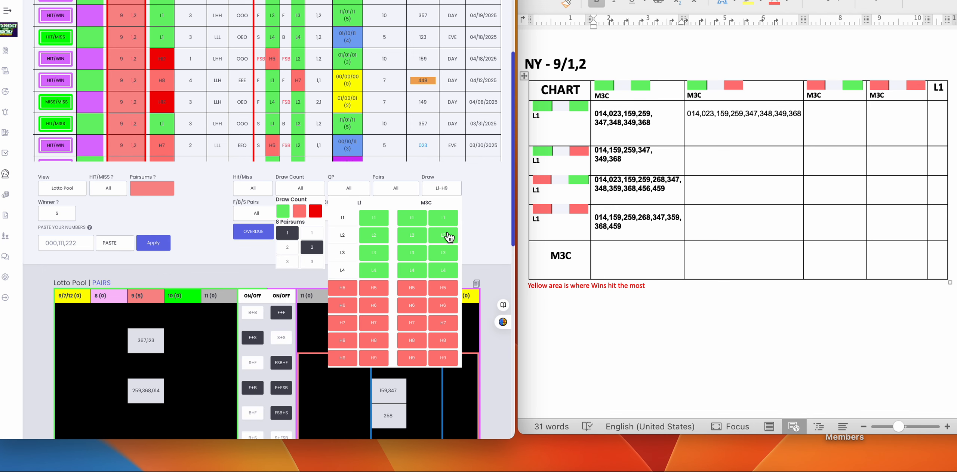
pyautogui.scroll(-2, 491, 257)
pyautogui.click(447, 149)
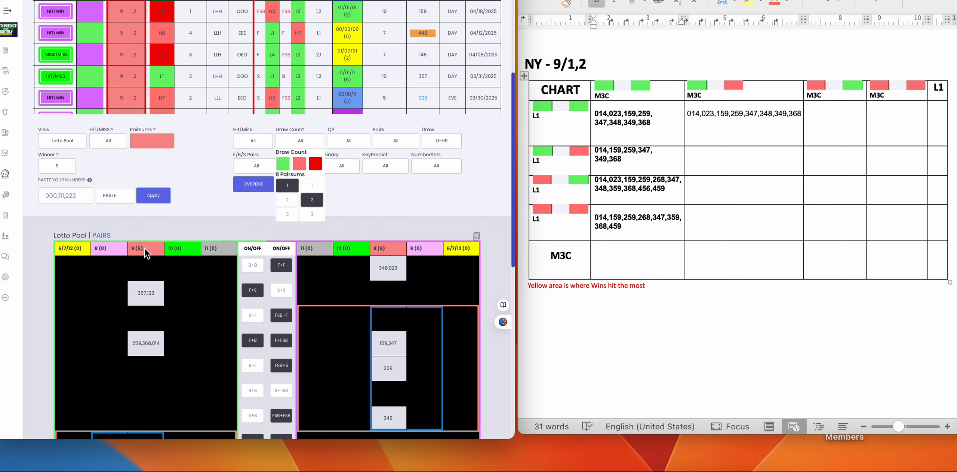
# Reselect levels L1 to L4 in the first L1 column of the Draw filter
pyautogui.click(440, 140)
pyautogui.click(345, 186)
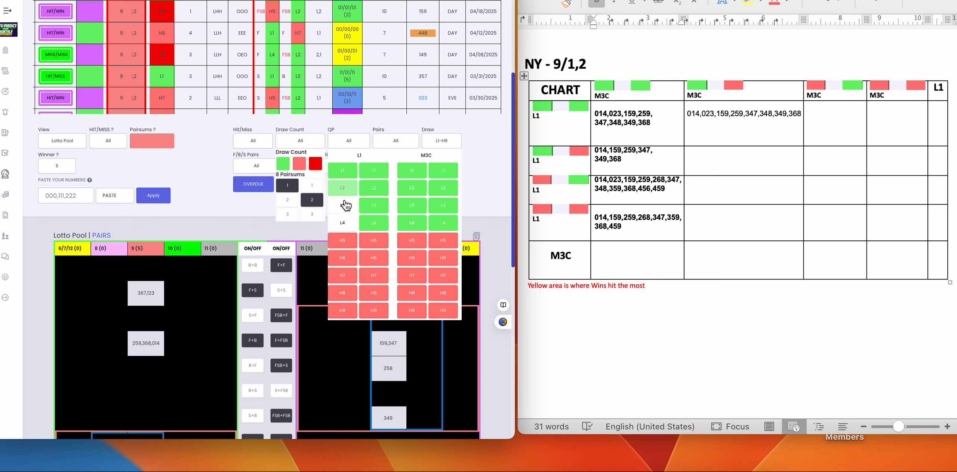
pyautogui.click(344, 205)
pyautogui.click(343, 222)
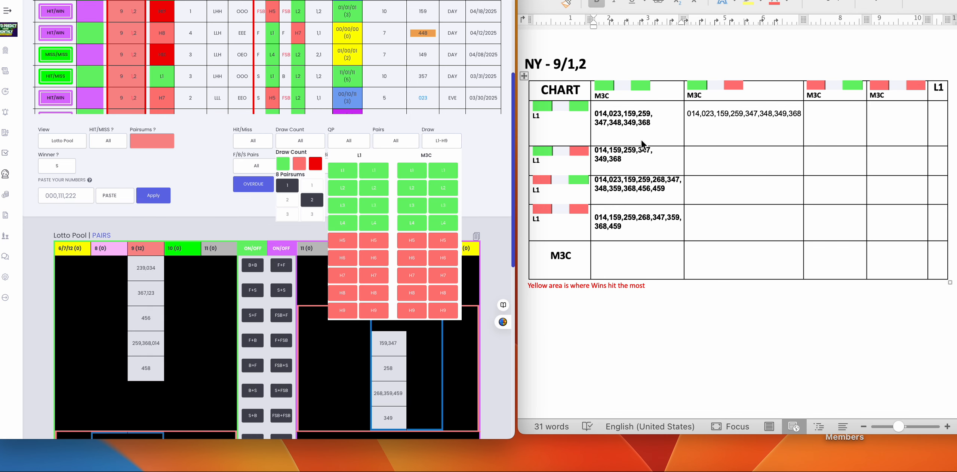
# In Word, copy the number lists in the chart's first two M3C columns across all four L1 rows
pyautogui.hscroll(1, 772, 192)
pyautogui.hscroll(-1, 772, 192)
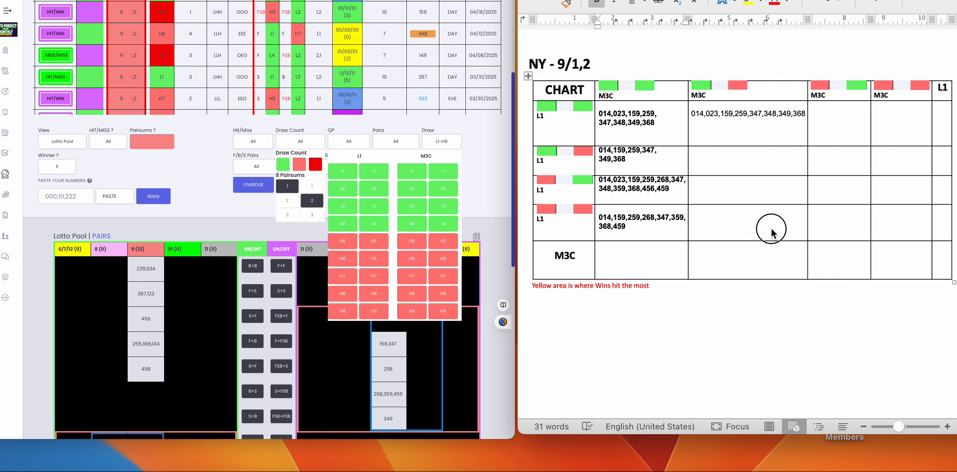
pyautogui.moveTo(781, 226); pyautogui.dragTo(634, 137)
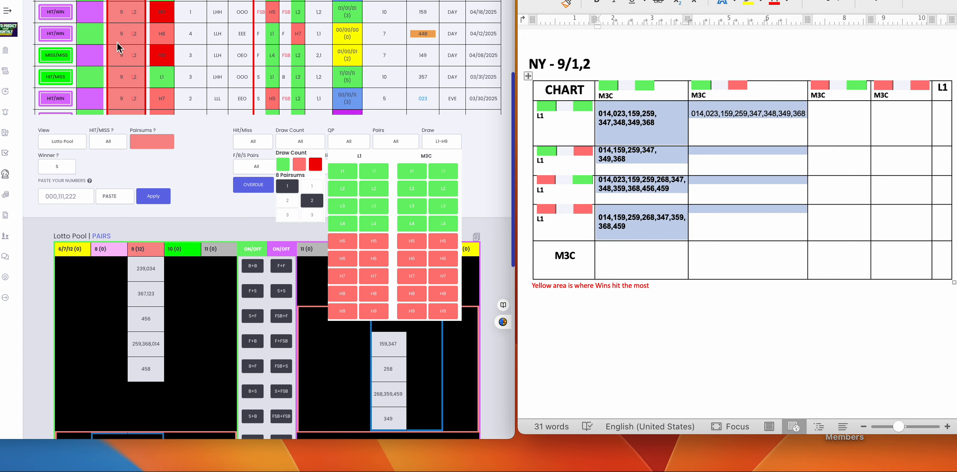
# Switch to the lottery site, open the Predictions page and set the results list to My numbers
pyautogui.click(7, 11)
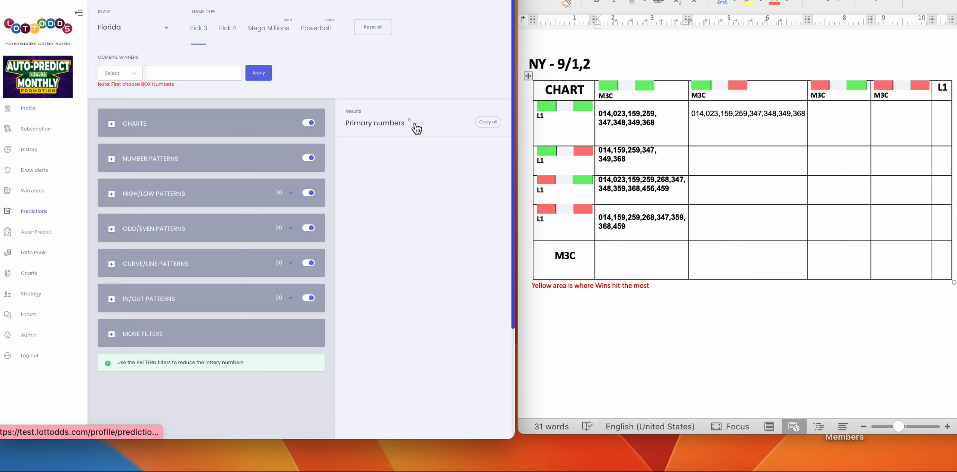
pyautogui.click(414, 126)
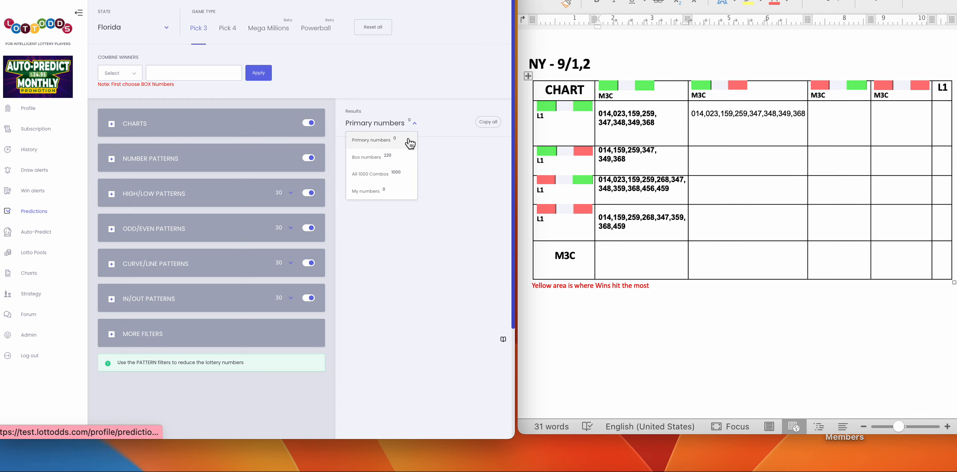
pyautogui.click(371, 192)
pyautogui.click(382, 159)
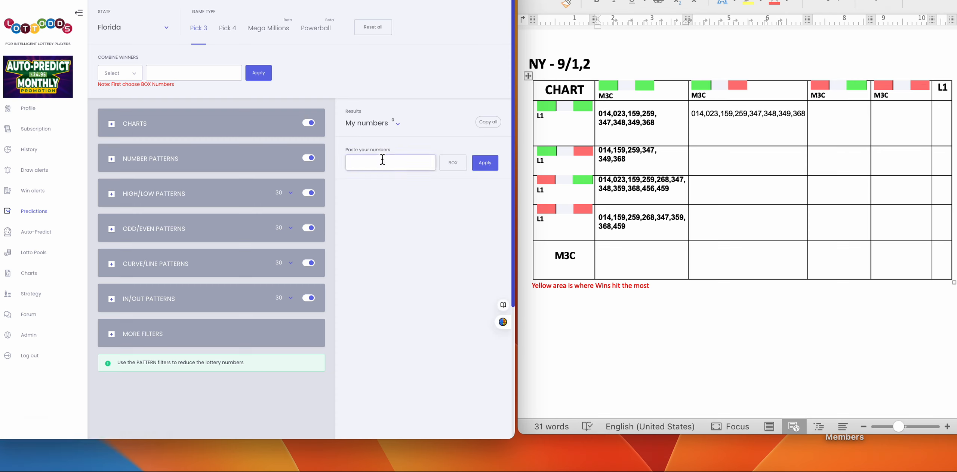
# Paste the copied chart numbers into the My numbers entry and remove stray characters from the pasted list
pyautogui.press('super+v')
pyautogui.press('Left')
pyautogui.press('Left')
pyautogui.press('Left')
pyautogui.press('Left')
pyautogui.press('Left')
pyautogui.press('Left')
pyautogui.press('Left')
pyautogui.press('Left')
pyautogui.press('Left')
pyautogui.press('Left')
pyautogui.press('Left')
pyautogui.press('Left')
pyautogui.click(412, 162)
pyautogui.press('BackSpace')
pyautogui.press('BackSpace')
pyautogui.press('Left')
pyautogui.press('Left')
pyautogui.press('Left')
pyautogui.press('Left')
pyautogui.press('Left')
# Cycle the My numbers conversion mode through its options to DUPLICATE and apply it to the pasted list
pyautogui.click(463, 167)
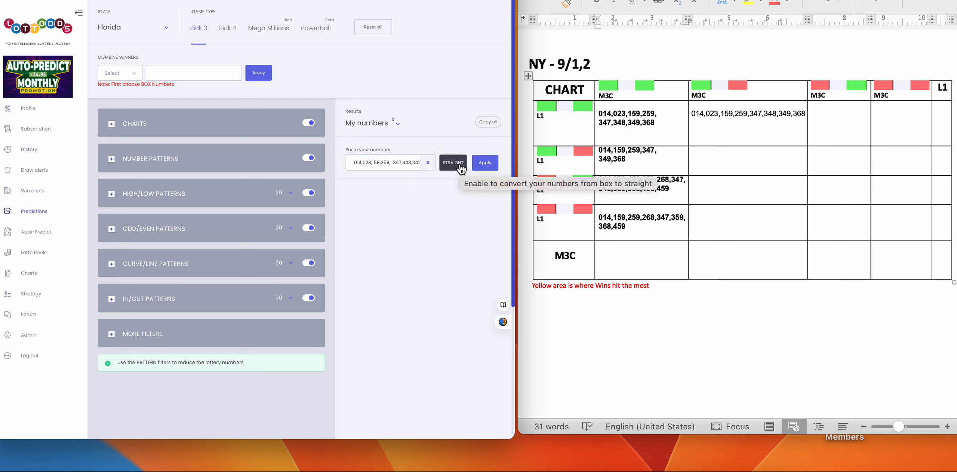
pyautogui.click(462, 169)
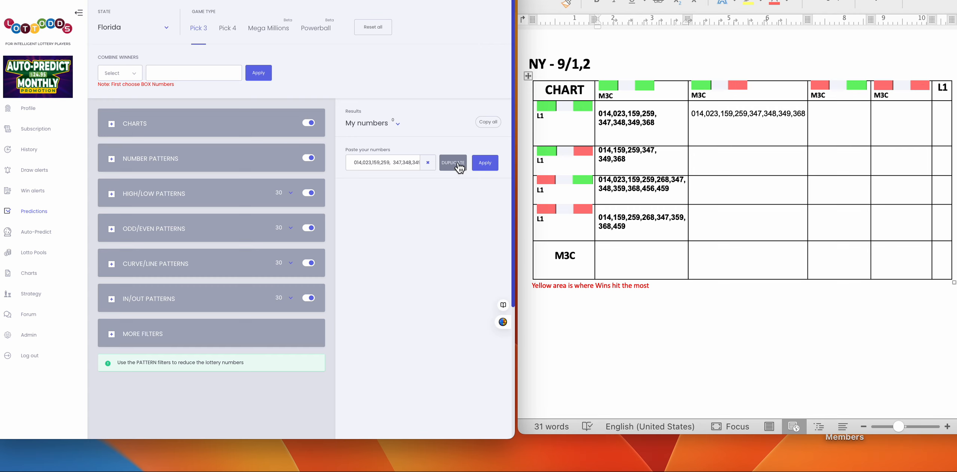
pyautogui.click(458, 164)
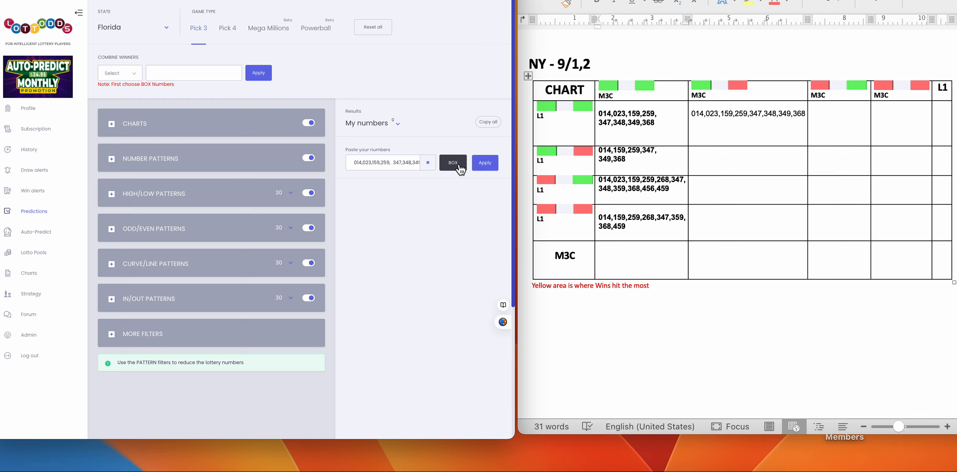
pyautogui.click(458, 169)
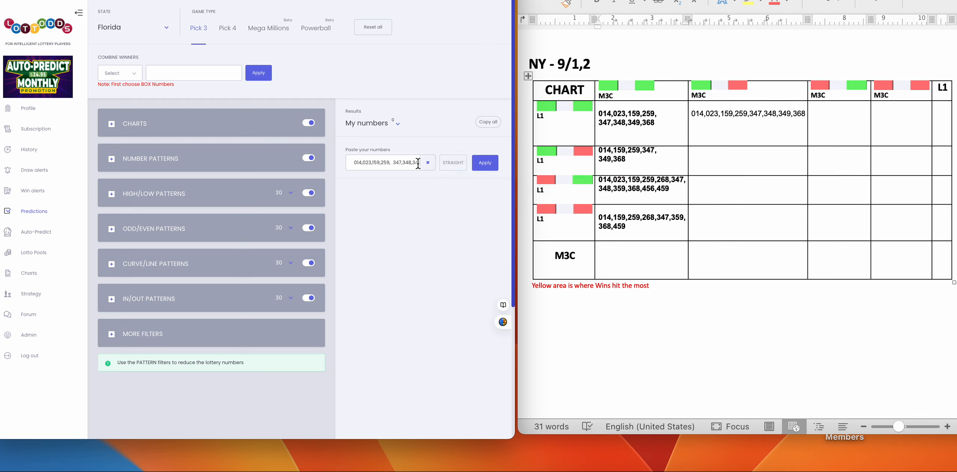
pyautogui.click(457, 166)
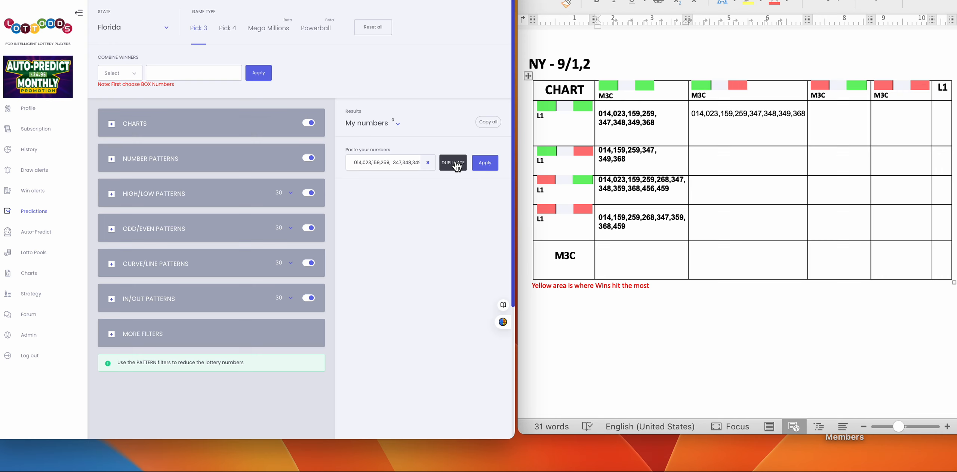
pyautogui.click(486, 164)
# Compare the resulting duplicate numbers with the lists in the Word chart's first M3C column
pyautogui.moveTo(436, 195); pyautogui.dragTo(345, 194)
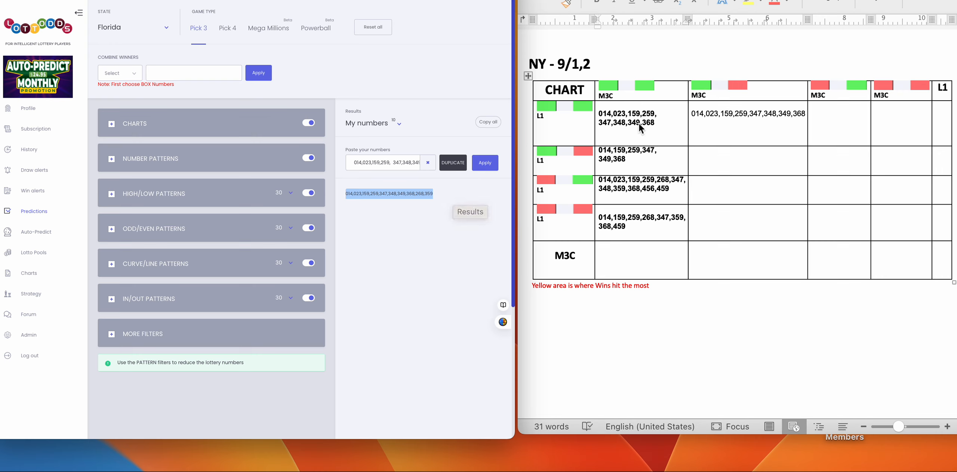
pyautogui.click(646, 195)
pyautogui.click(660, 161)
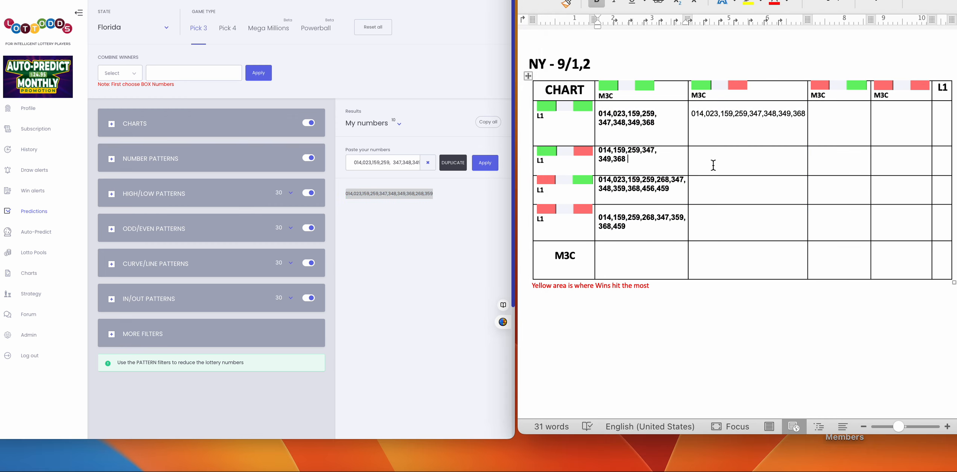
pyautogui.click(442, 201)
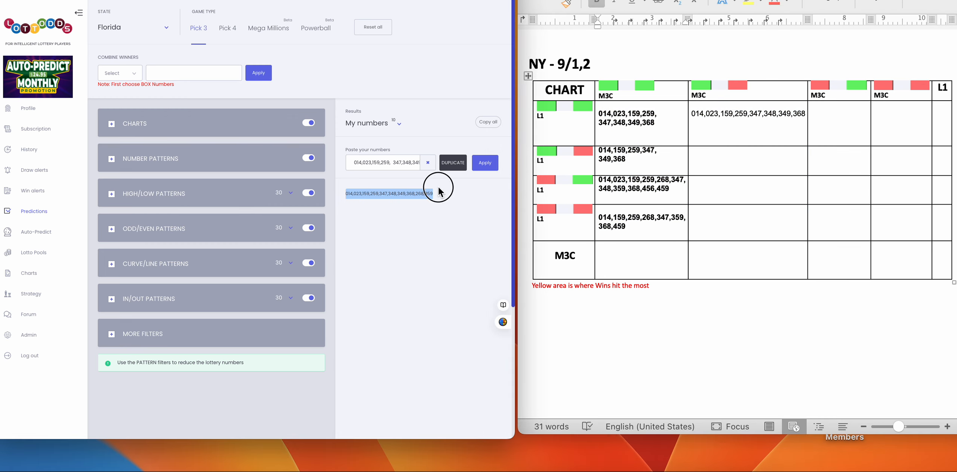
pyautogui.click(440, 195)
pyautogui.moveTo(436, 195); pyautogui.dragTo(348, 193)
pyautogui.click(442, 202)
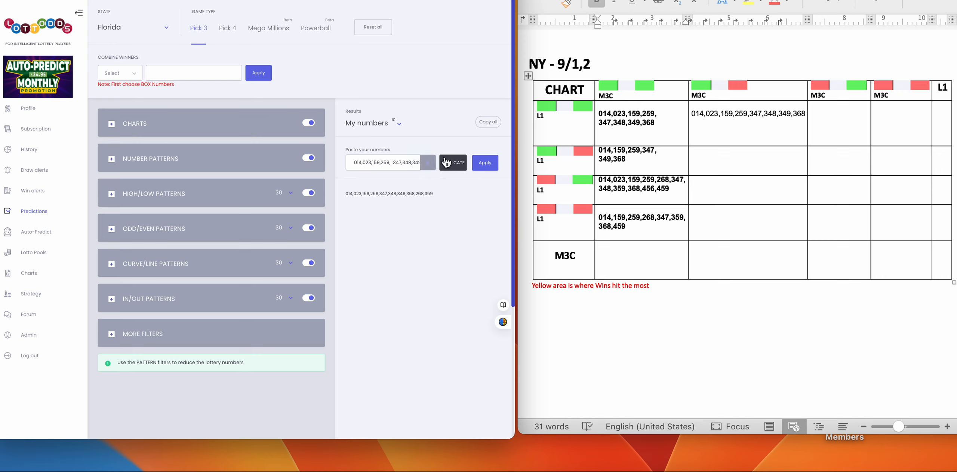
# Change the My numbers conversion mode to BOX and apply it to the pasted list
pyautogui.click(455, 163)
pyautogui.click(456, 163)
pyautogui.click(456, 163)
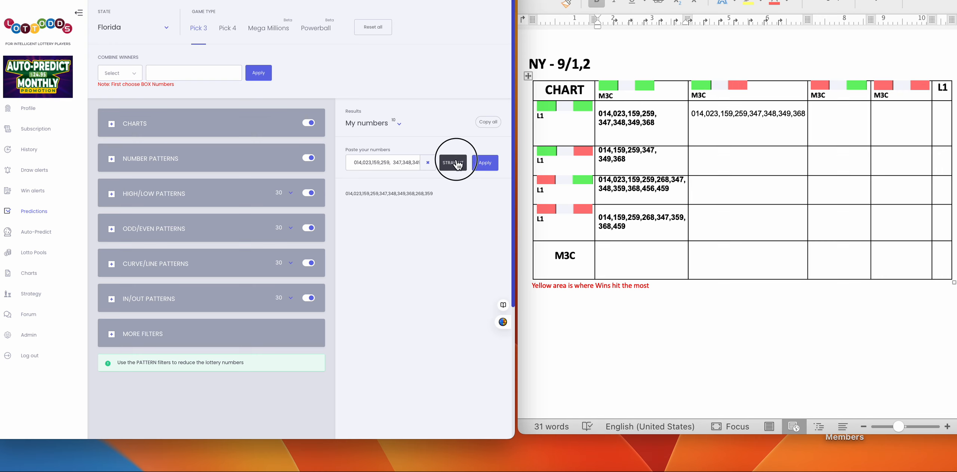
pyautogui.click(457, 164)
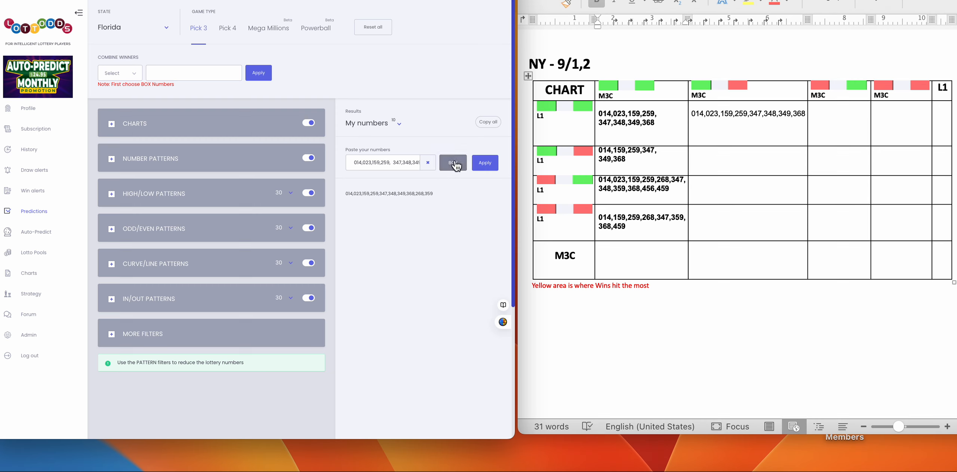
pyautogui.click(488, 167)
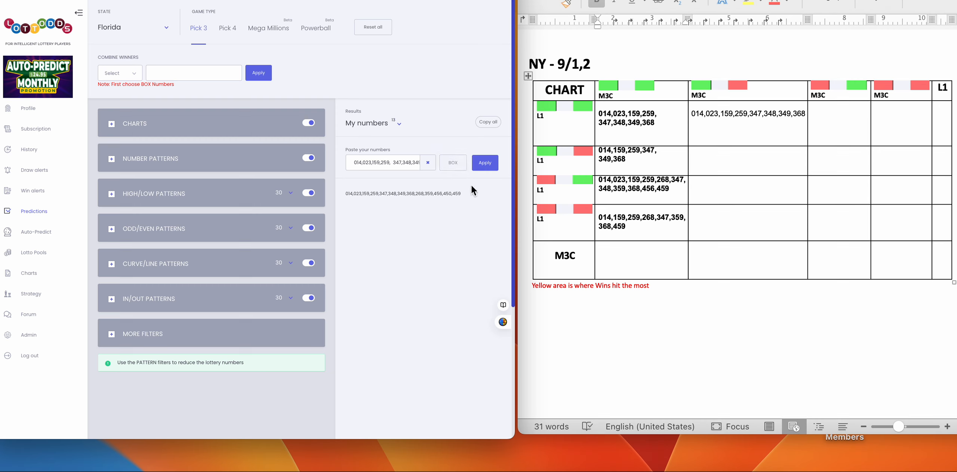